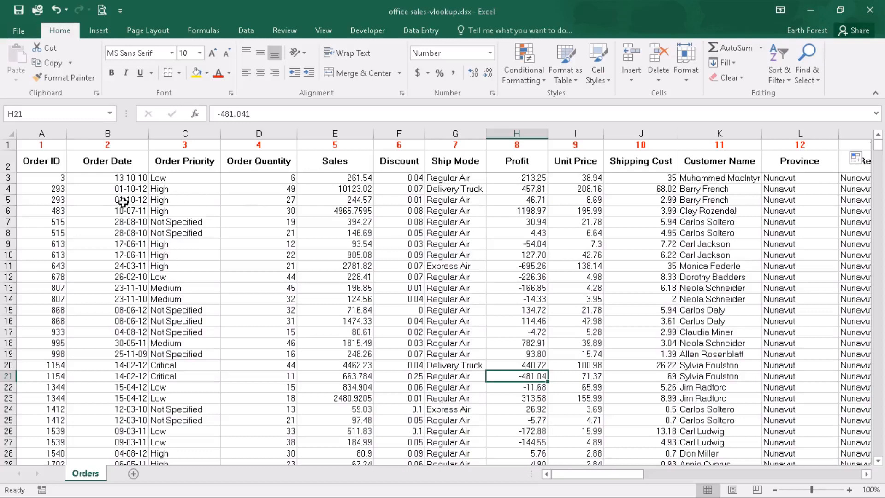
# Examine the numbered column headers on the Orders sheet, including Order Date, Order Quantity, Customer Name, Product Name and Ship Date
pyautogui.click(121, 145)
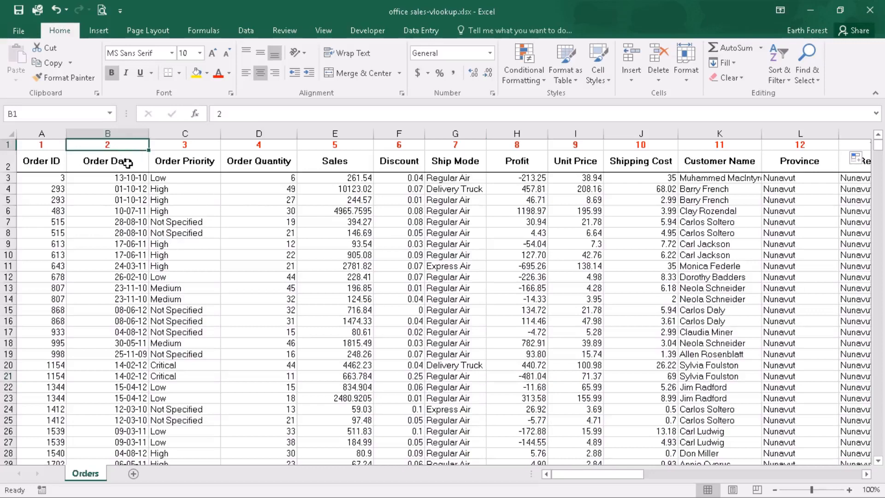
pyautogui.click(125, 164)
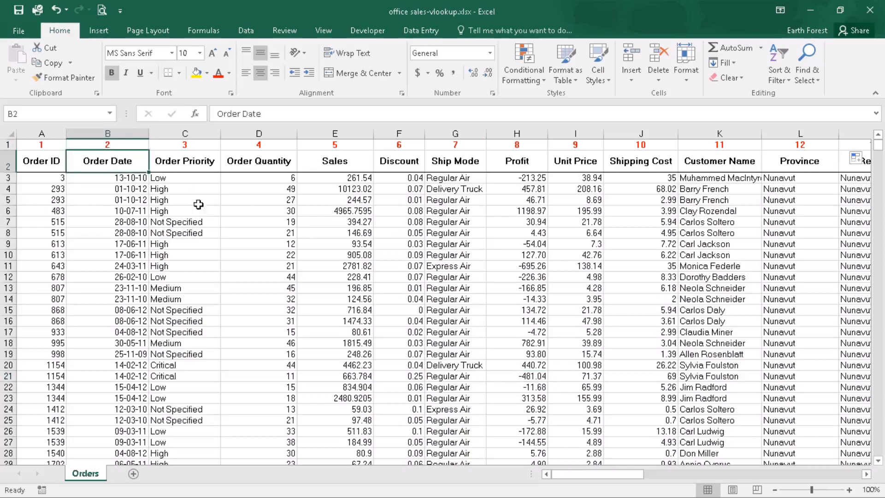
pyautogui.click(275, 146)
pyautogui.click(277, 165)
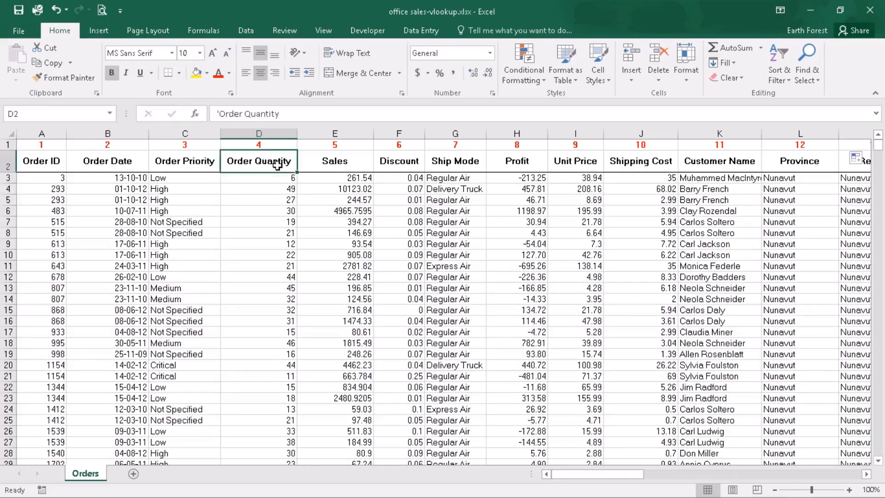
pyautogui.click(736, 147)
pyautogui.click(734, 163)
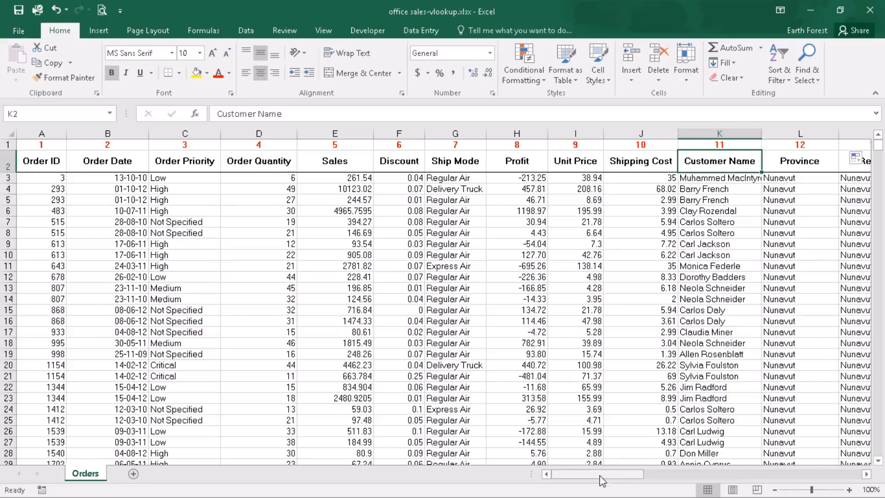
pyautogui.moveTo(600, 476); pyautogui.dragTo(752, 461)
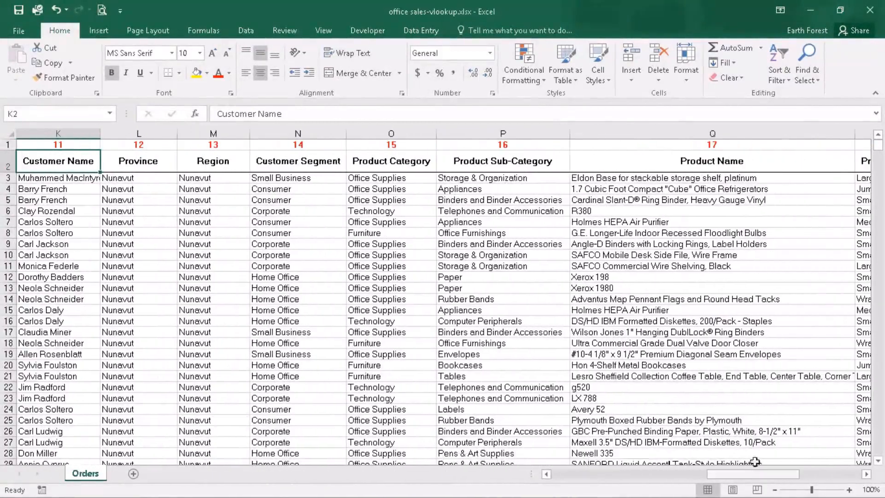
pyautogui.click(704, 159)
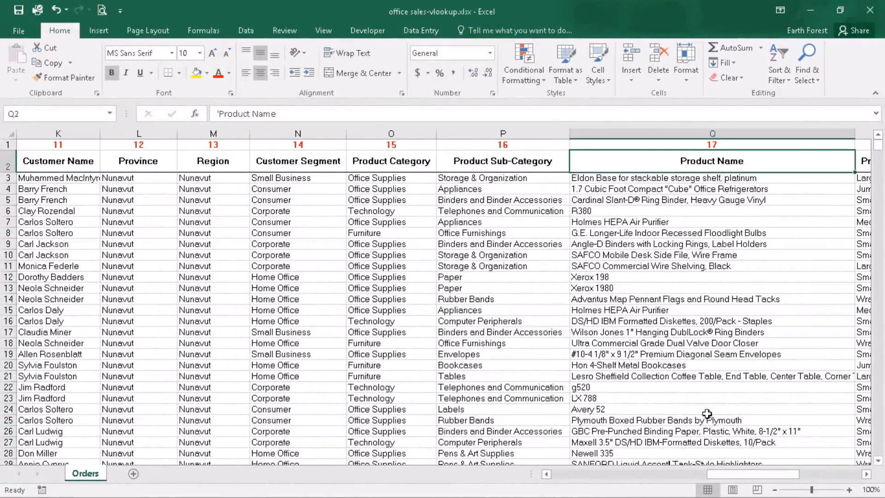
pyautogui.moveTo(760, 477); pyautogui.dragTo(814, 477)
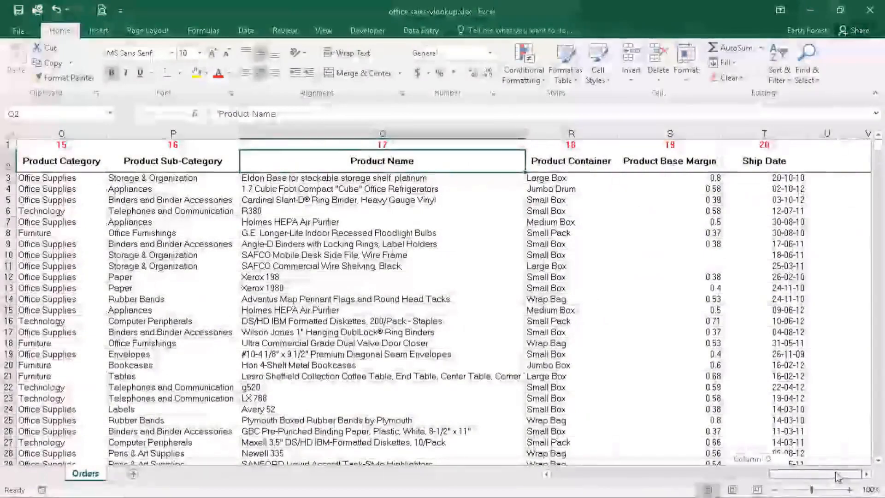
pyautogui.click(779, 145)
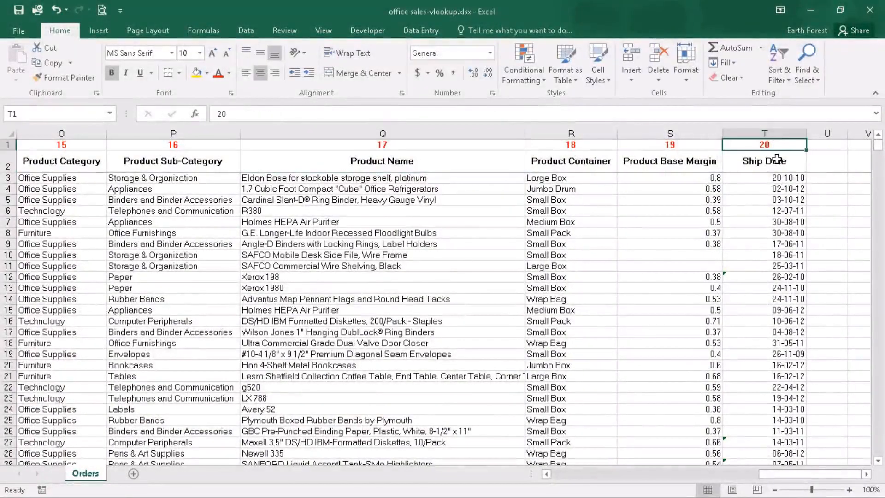
pyautogui.click(778, 160)
pyautogui.moveTo(785, 475); pyautogui.dragTo(567, 477)
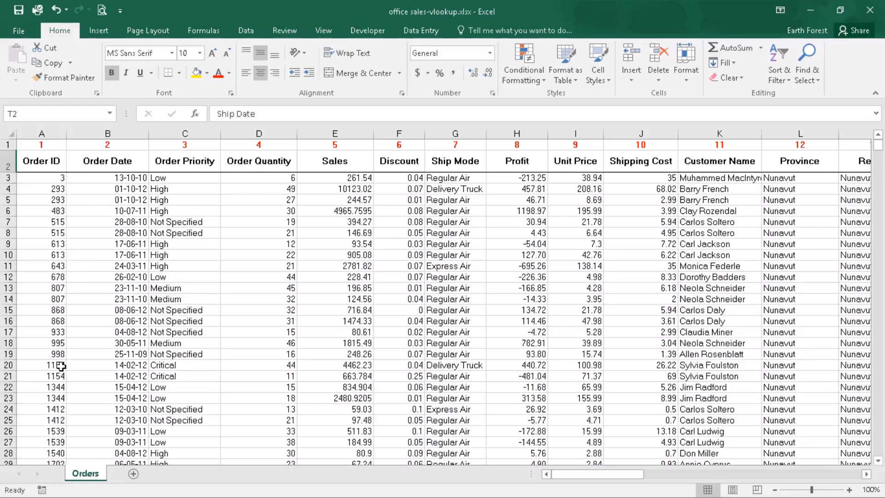
# Add a new blank worksheet after the Orders sheet and return to the Orders sheet
pyautogui.click(134, 473)
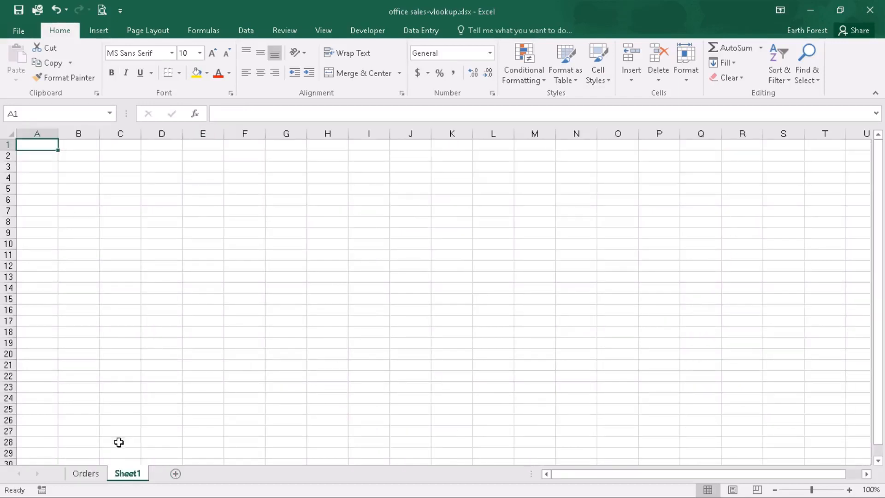
pyautogui.click(92, 475)
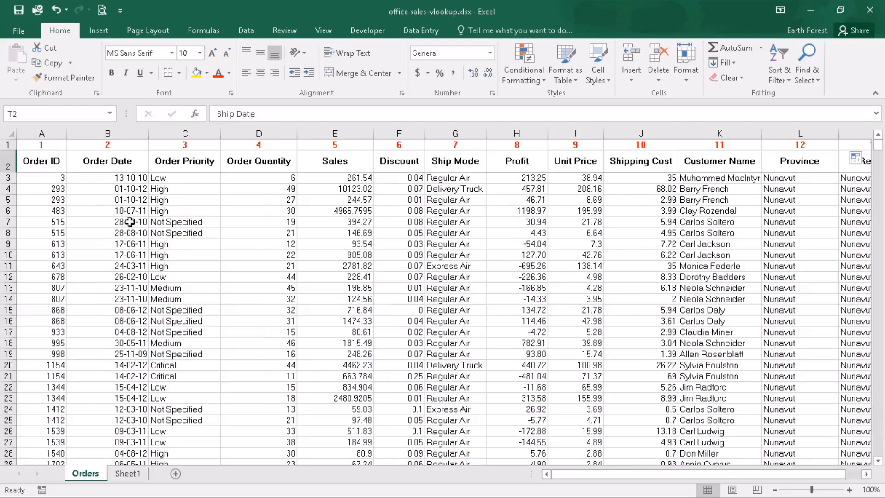
# Review the Orders headers that a lookup could return, from Order Date and Customer Name across to Ship Date
pyautogui.click(114, 161)
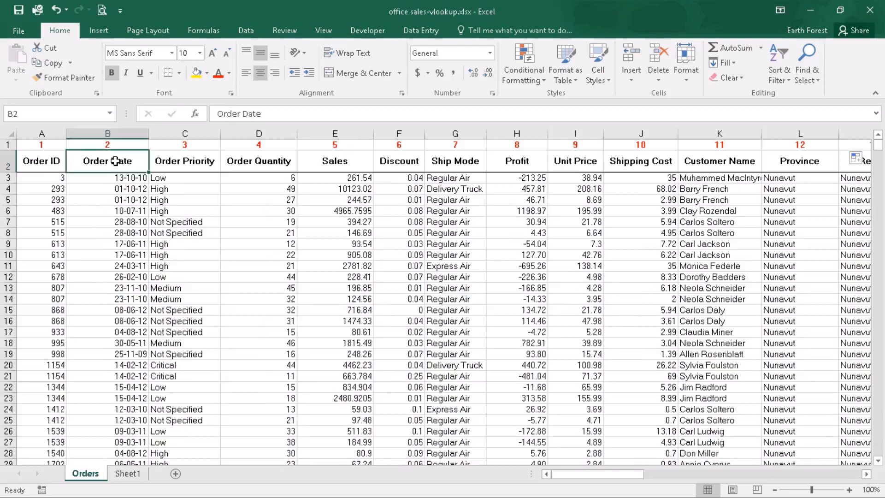
pyautogui.click(719, 160)
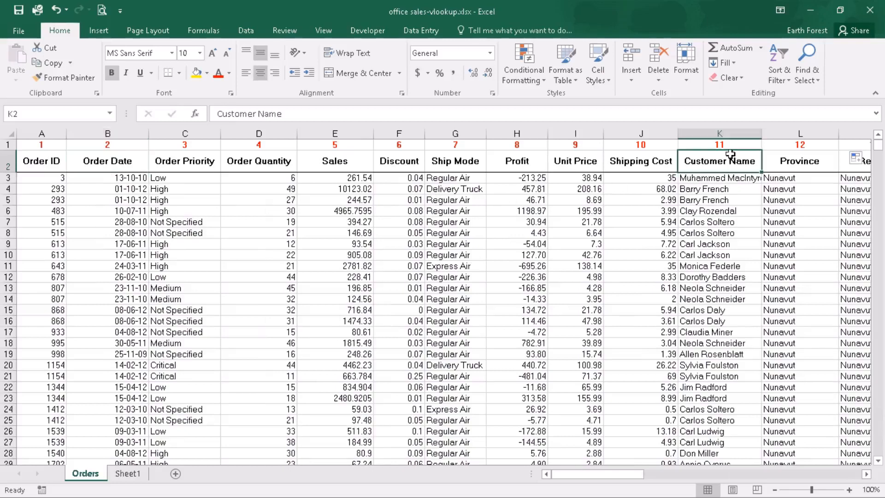
pyautogui.click(127, 161)
pyautogui.click(263, 162)
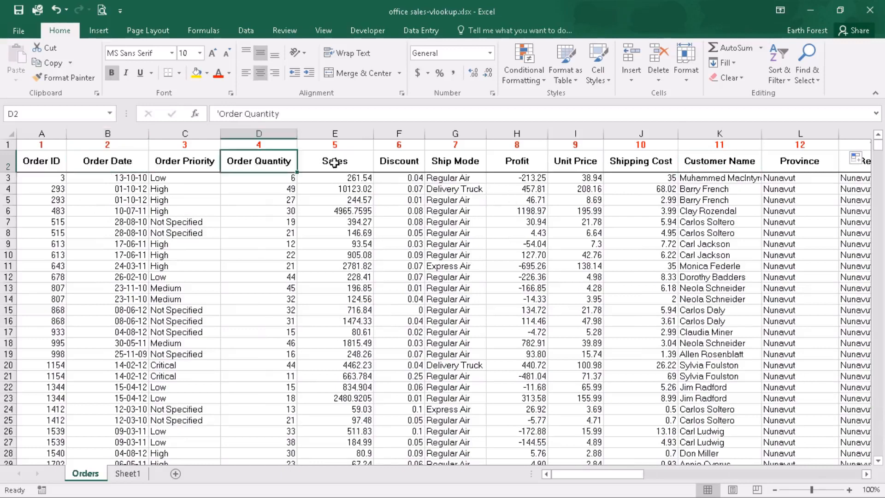
pyautogui.click(866, 474)
pyautogui.click(867, 474)
pyautogui.click(867, 474)
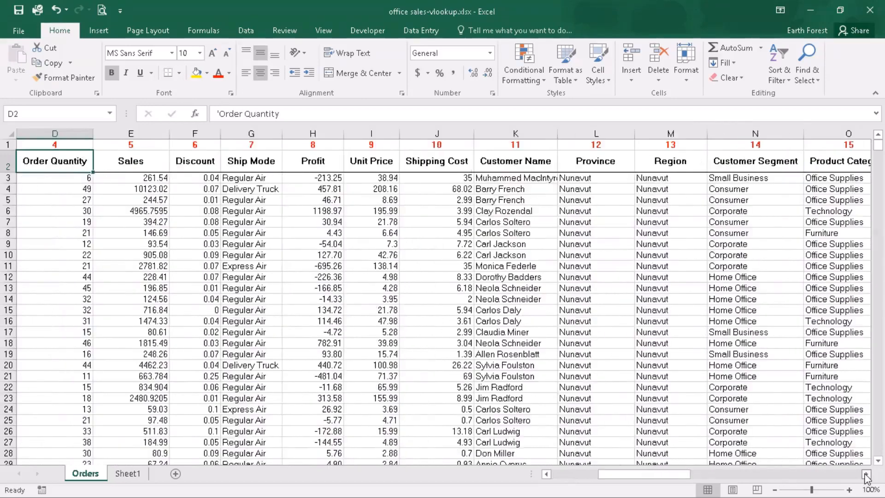
pyautogui.click(866, 473)
pyautogui.click(866, 474)
pyautogui.click(867, 474)
pyautogui.click(866, 473)
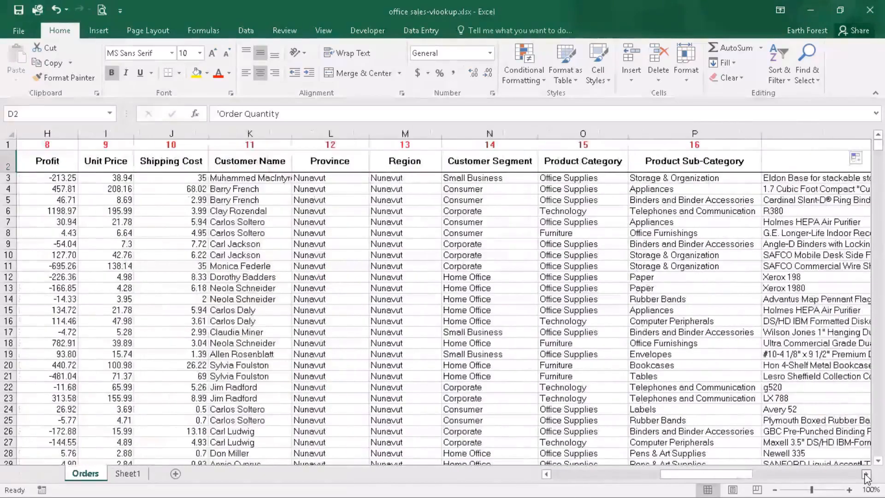
pyautogui.click(866, 473)
pyautogui.click(867, 474)
pyautogui.click(867, 474)
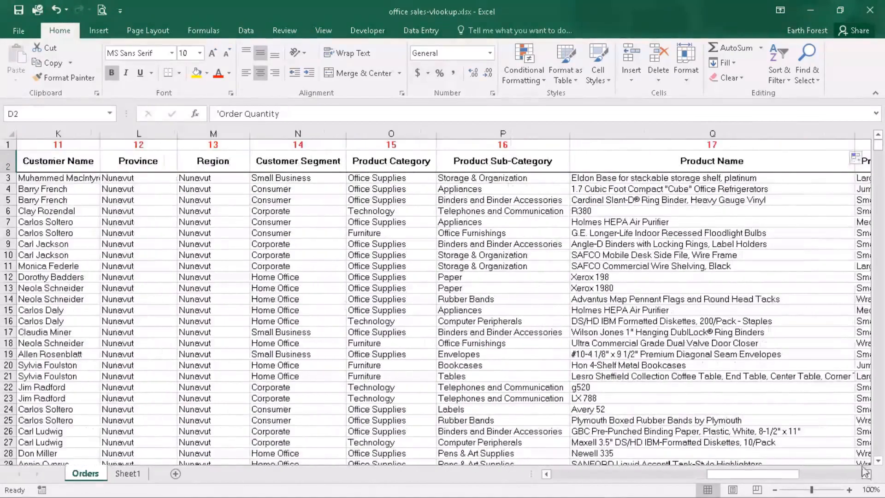
pyautogui.click(867, 473)
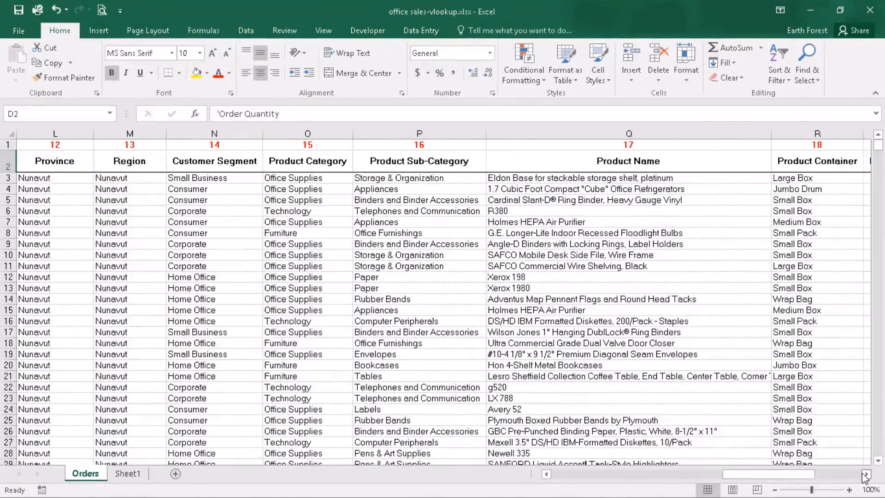
pyautogui.click(867, 474)
pyautogui.click(867, 474)
pyautogui.click(867, 474)
pyautogui.click(867, 473)
pyautogui.click(867, 473)
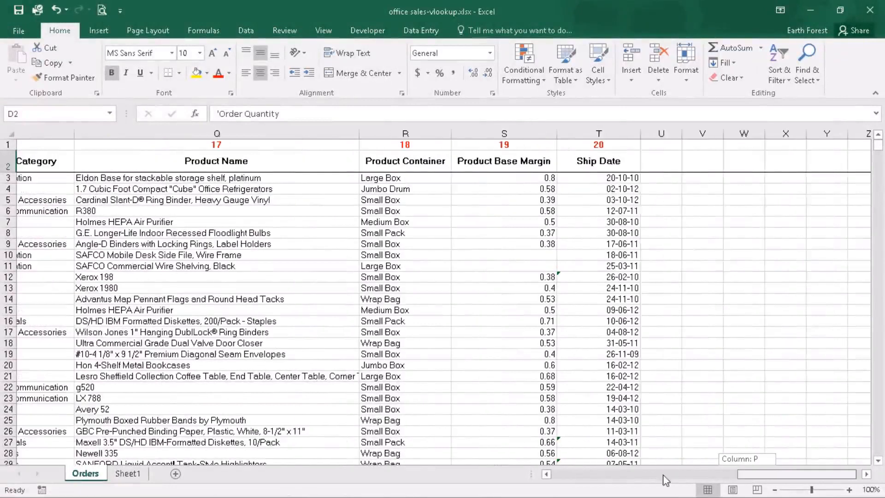
pyautogui.moveTo(749, 478); pyautogui.dragTo(533, 462)
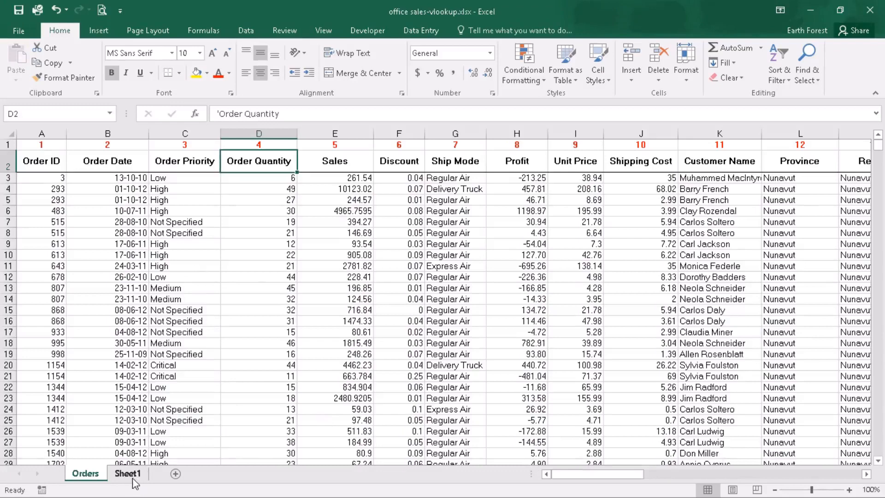
# On Sheet1, enter the label "Order Id" in cell G5 and a sample order ID in cell H5
pyautogui.click(129, 475)
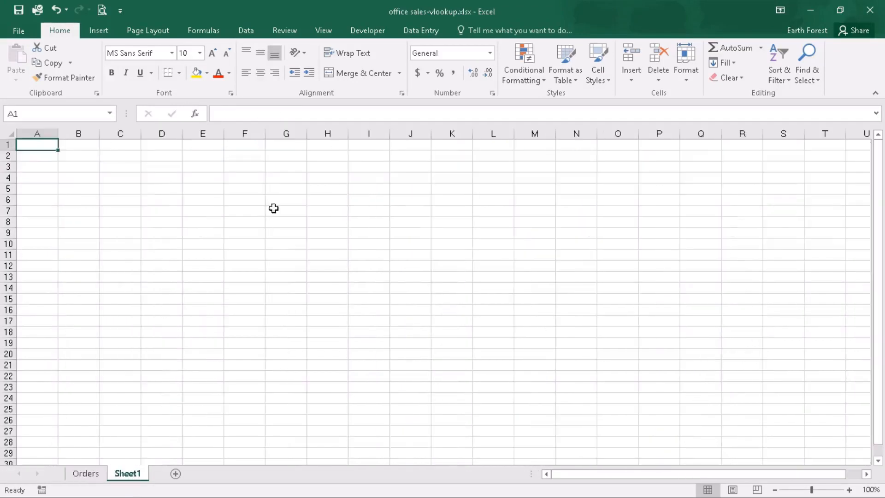
pyautogui.click(283, 189)
pyautogui.write('Ord')
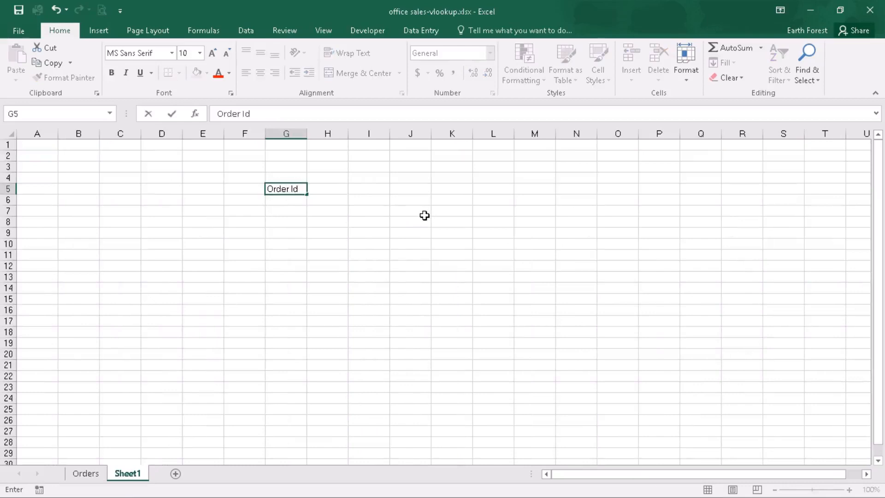
pyautogui.write('er Id')
pyautogui.click(424, 217)
pyautogui.click(332, 188)
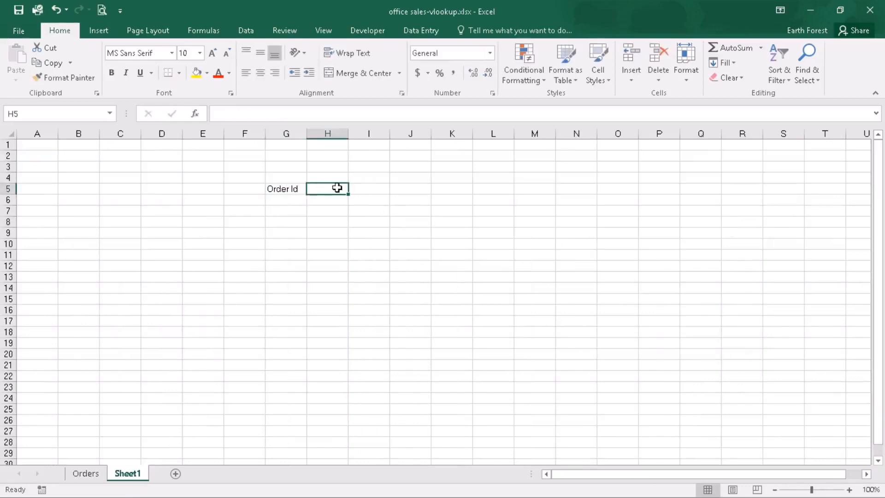
pyautogui.write('483')
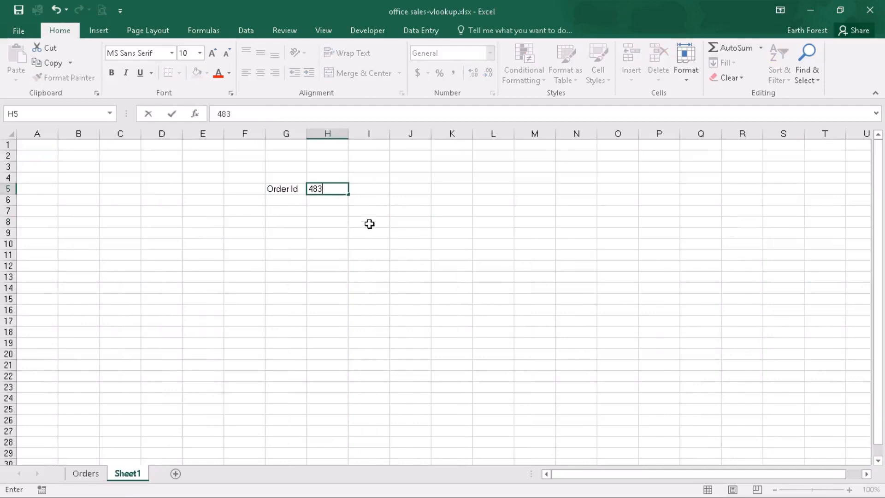
pyautogui.click(370, 234)
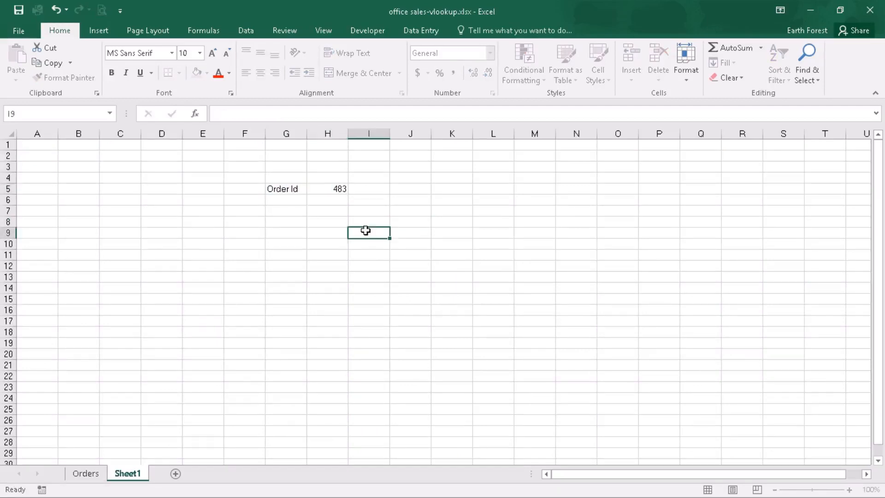
pyautogui.click(340, 187)
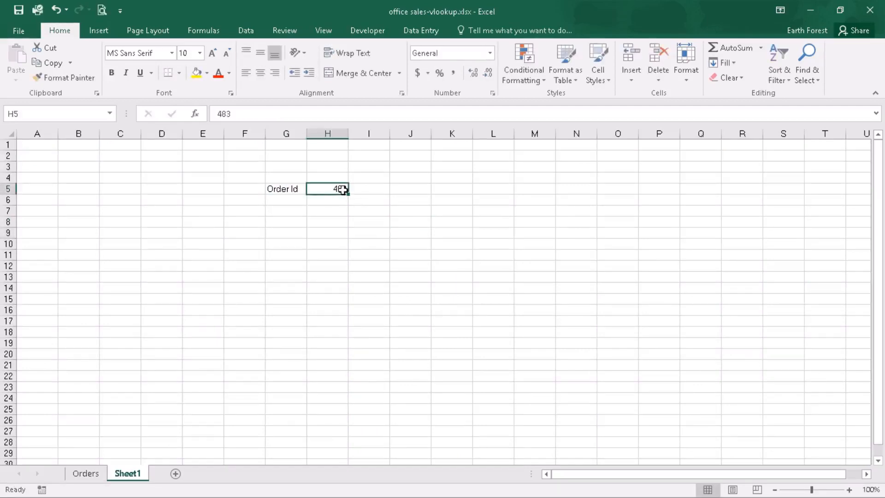
# Find the row on the Orders sheet matching the order ID in Sheet1's cell H5 and inspect its date and quantity
pyautogui.click(84, 475)
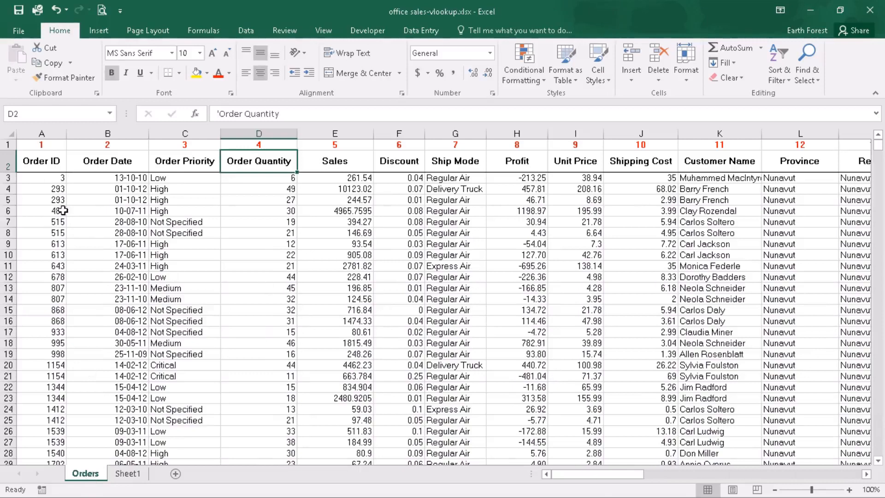
pyautogui.click(46, 212)
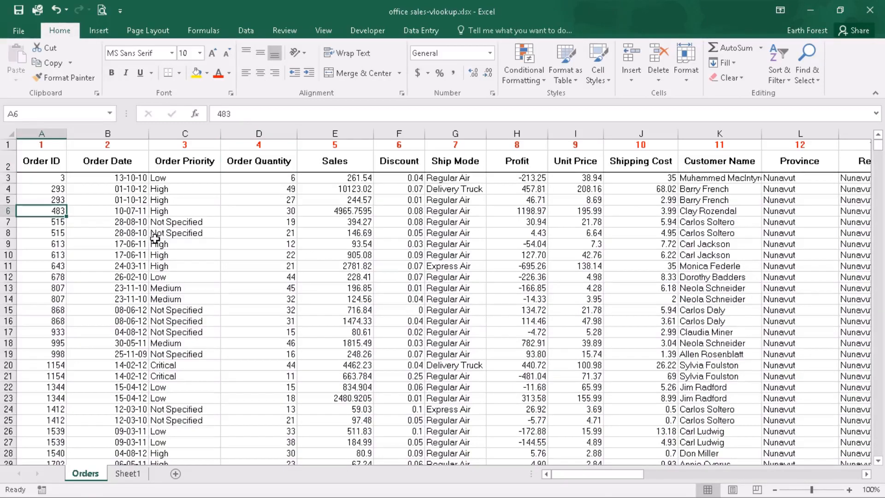
pyautogui.click(126, 210)
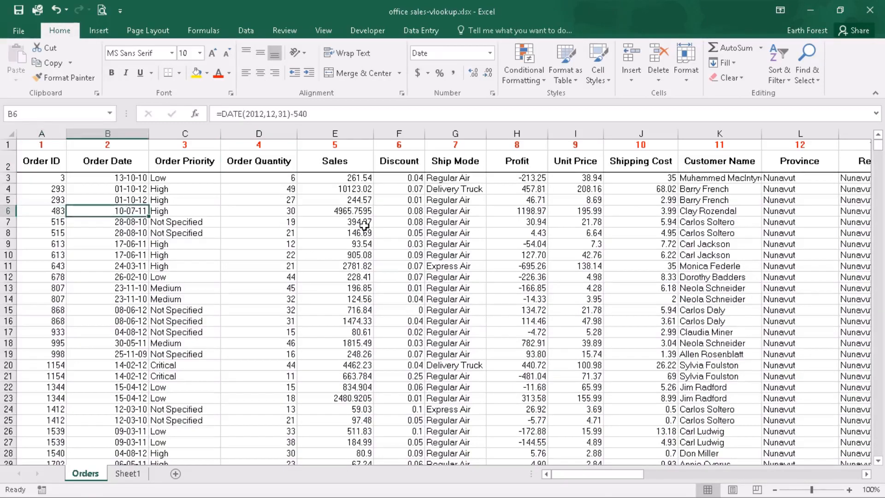
pyautogui.click(286, 213)
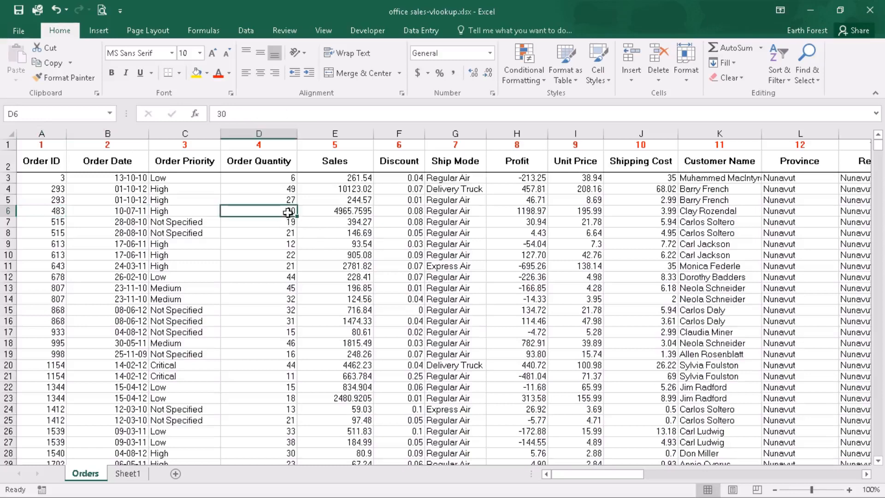
pyautogui.click(706, 234)
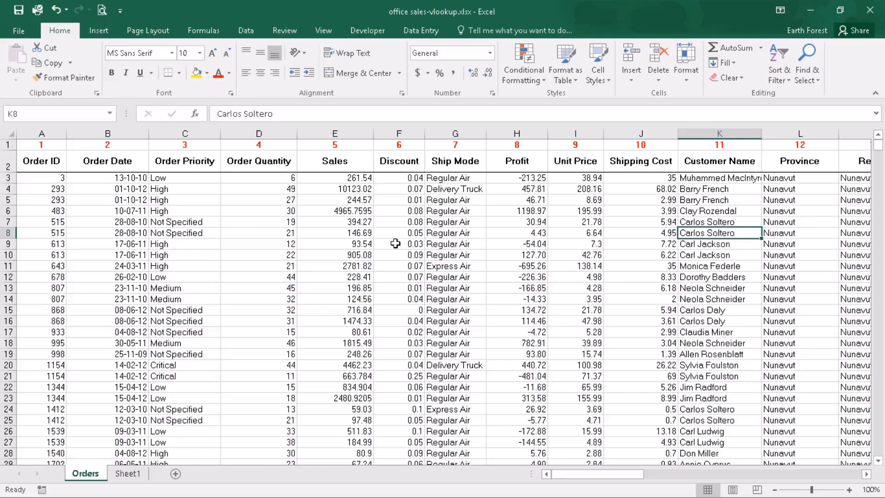
pyautogui.click(134, 474)
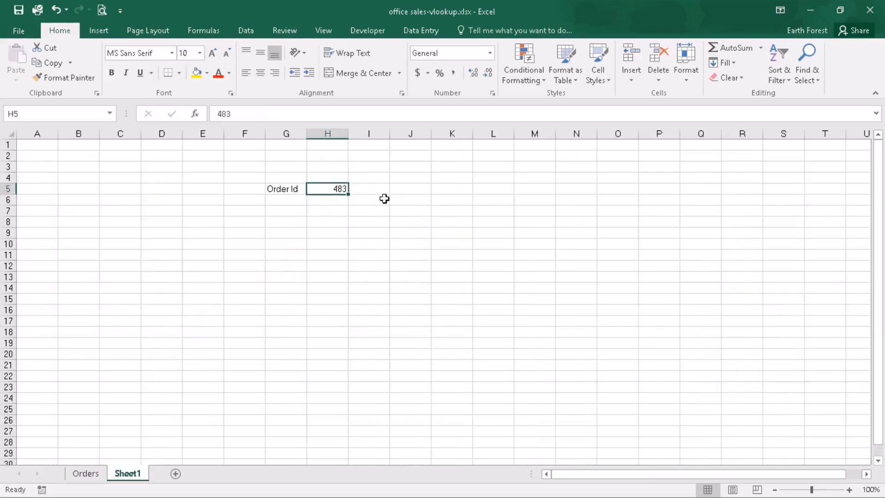
pyautogui.click(345, 229)
pyautogui.click(337, 191)
pyautogui.click(93, 478)
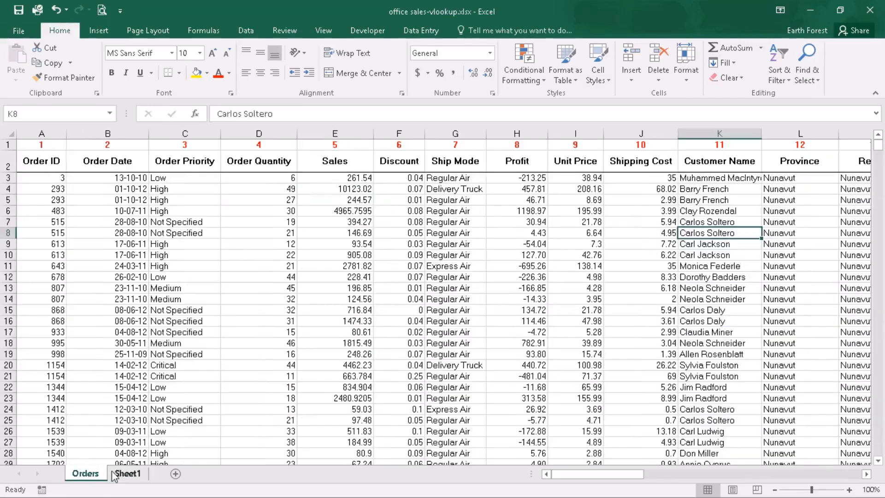
# Clear the sample order ID from cell H5 on Sheet1 and return to the Orders sheet
pyautogui.click(128, 474)
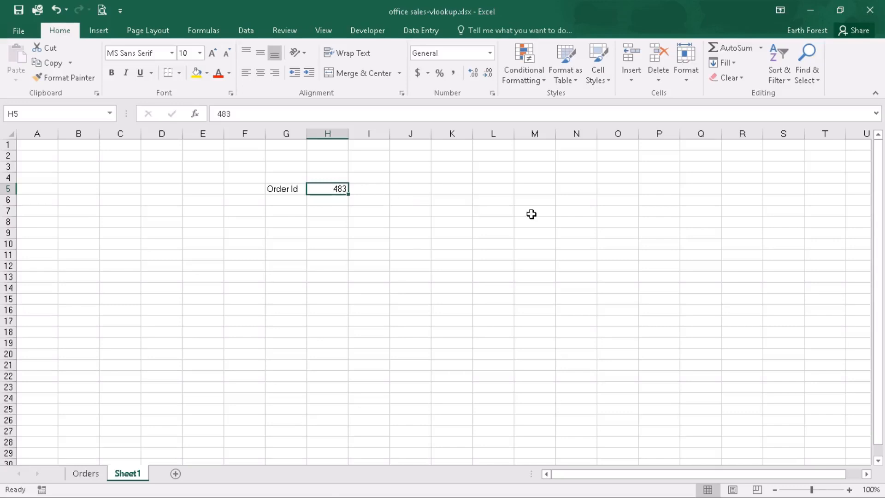
pyautogui.press('Delete')
pyautogui.click(85, 473)
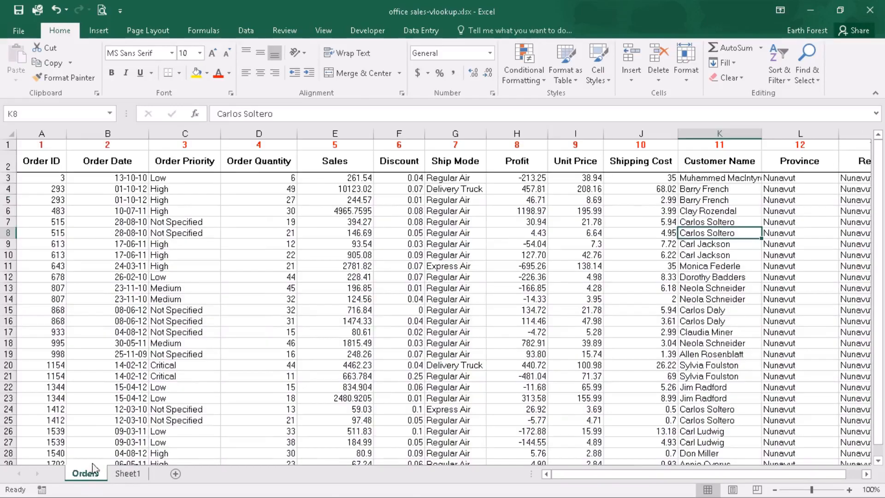
# Name all the order ID cells in column A of the Orders sheet, starting from A3, as the range "listoforders"
pyautogui.click(51, 179)
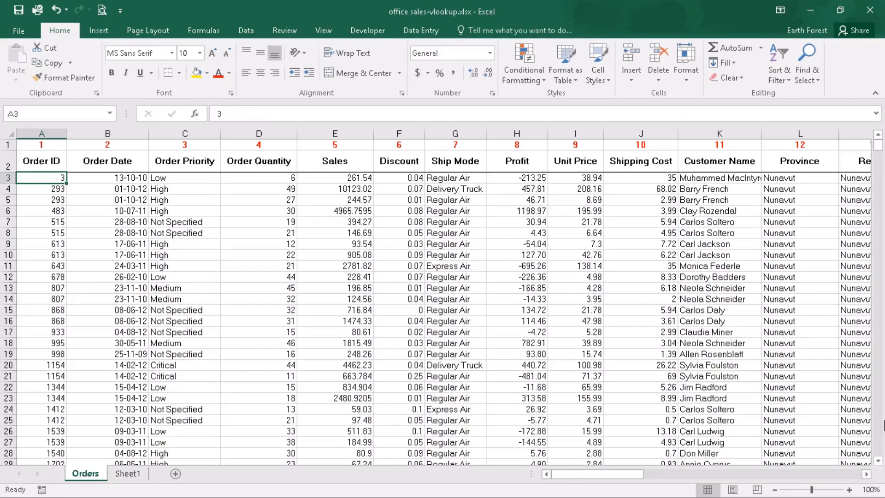
pyautogui.hotkey('ctrl', 'shift', 'Down')
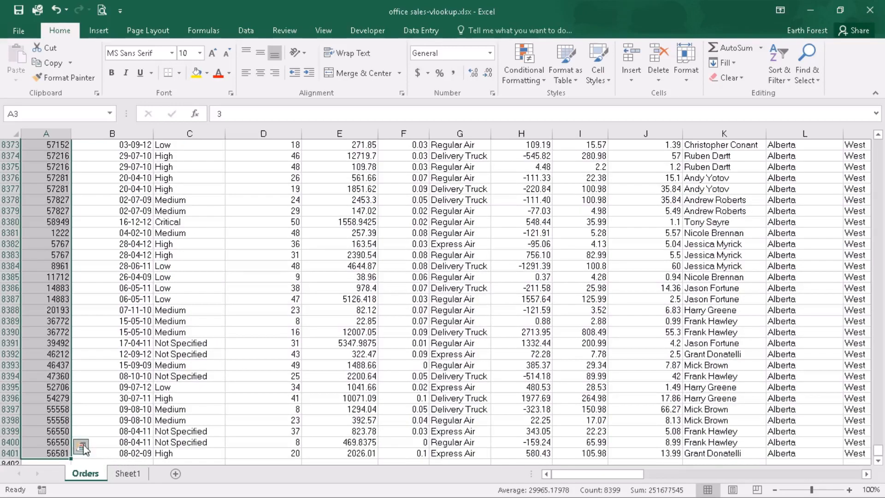
pyautogui.click(33, 115)
pyautogui.write('listofored')
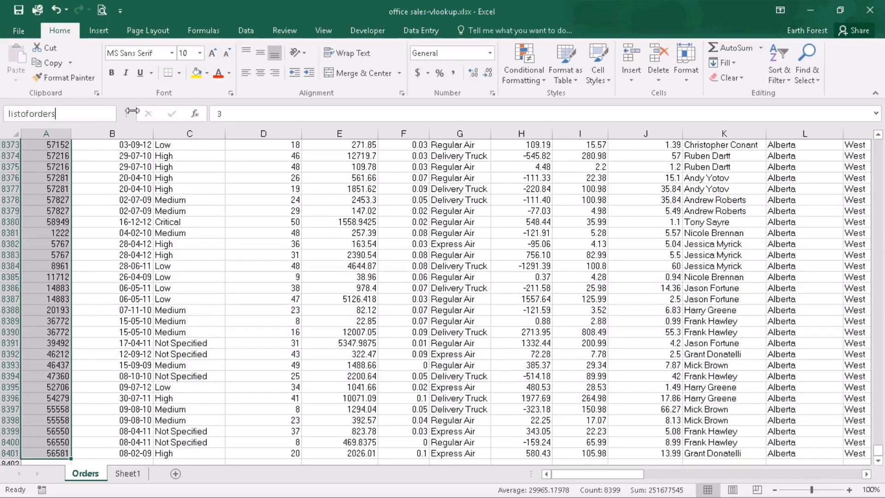
pyautogui.press('Return')
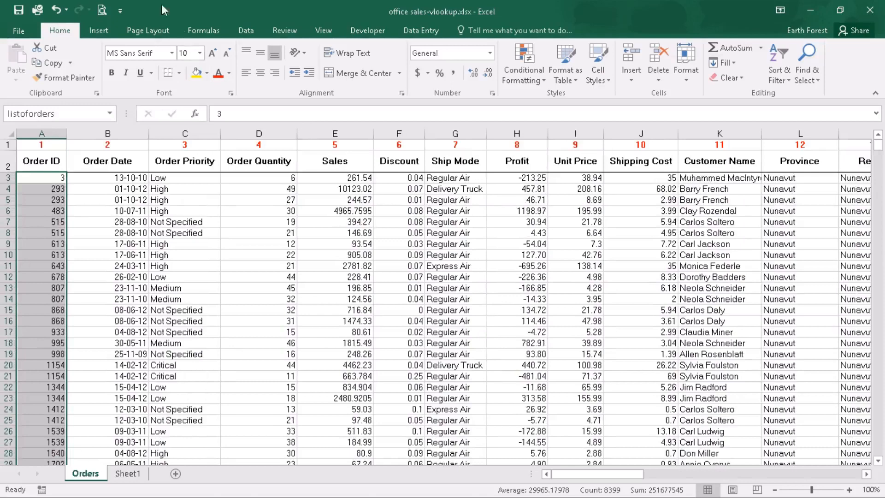
# Check the "listoforders" entry and the range it refers to among the workbook's defined names
pyautogui.click(201, 31)
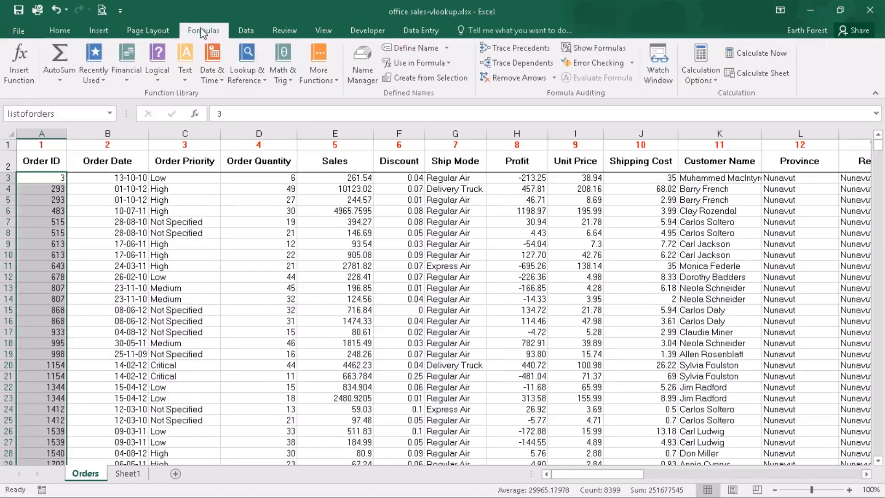
pyautogui.click(364, 74)
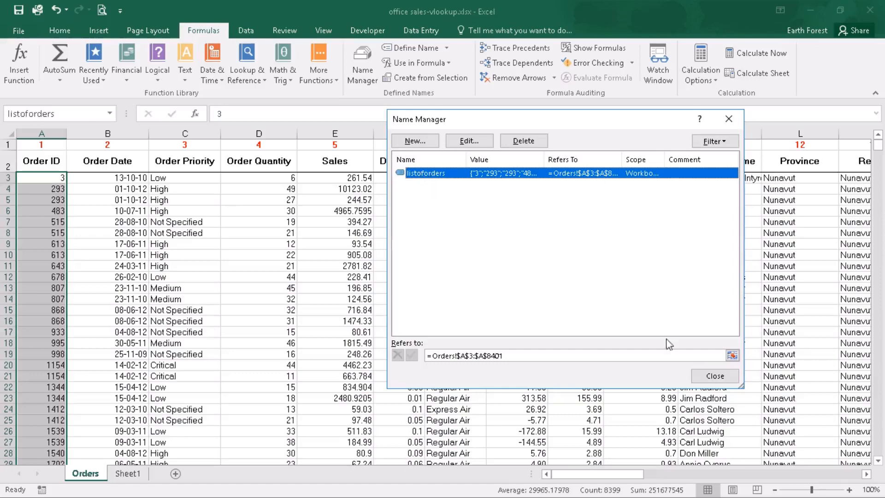
pyautogui.click(715, 375)
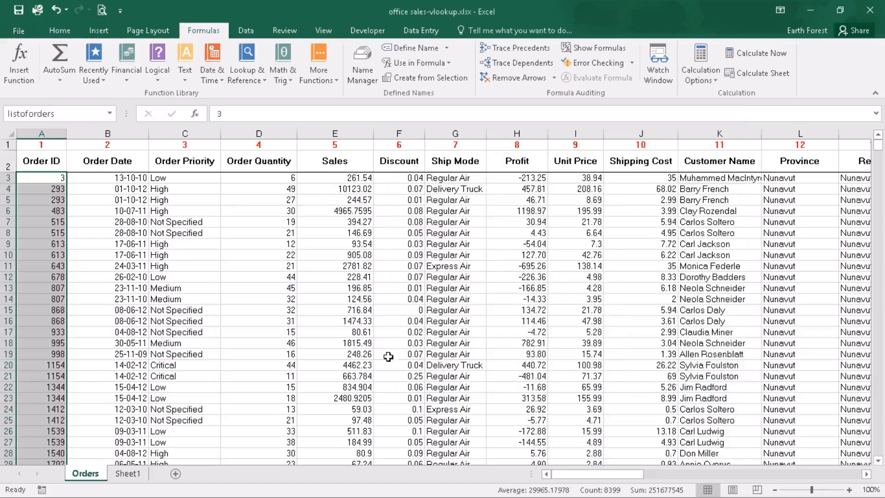
# Add List data validation with the source =listoforders to cell H5 on Sheet1
pyautogui.click(141, 474)
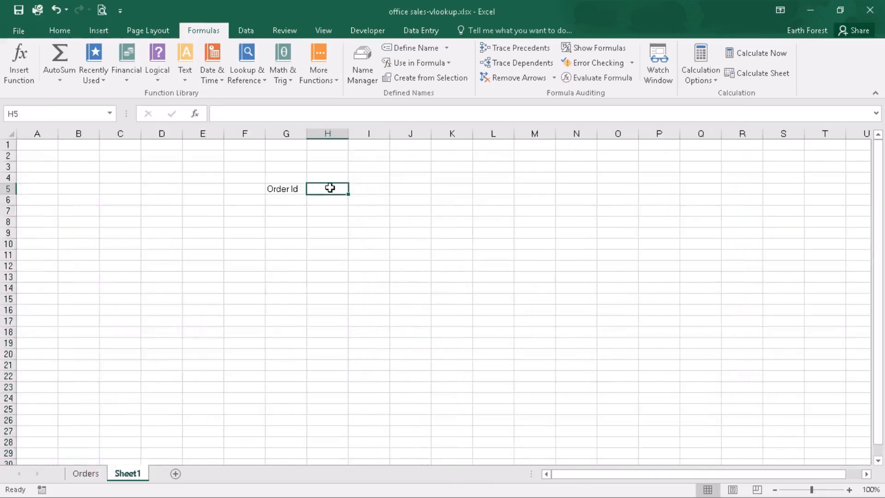
pyautogui.click(255, 35)
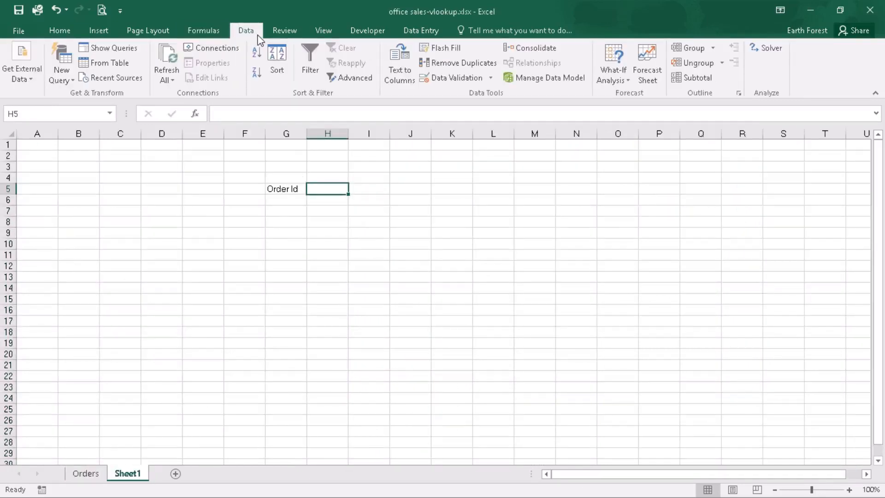
pyautogui.click(491, 77)
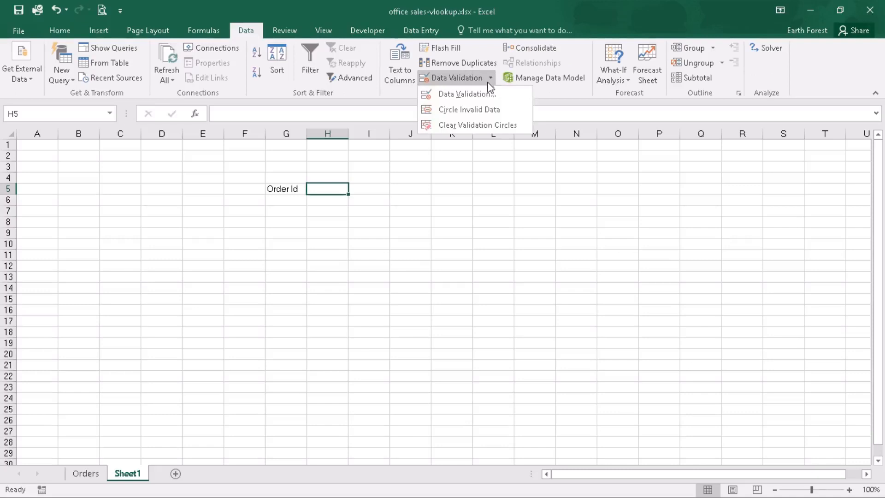
pyautogui.click(480, 100)
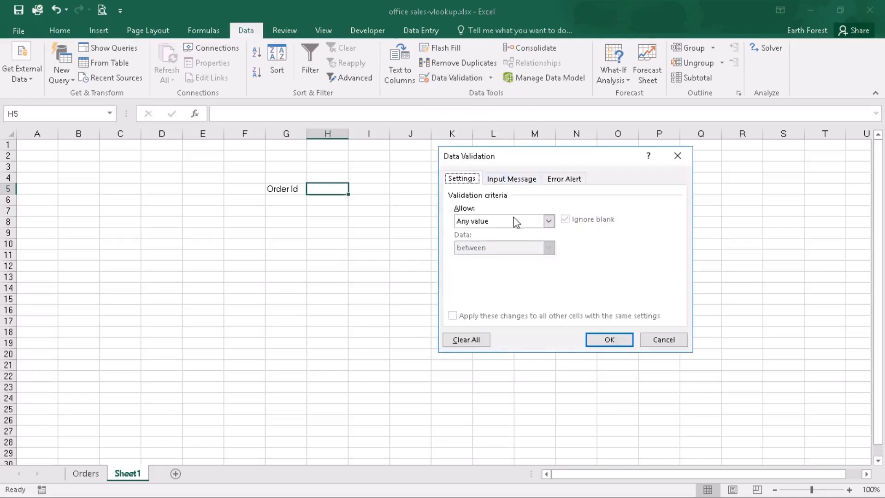
pyautogui.click(548, 222)
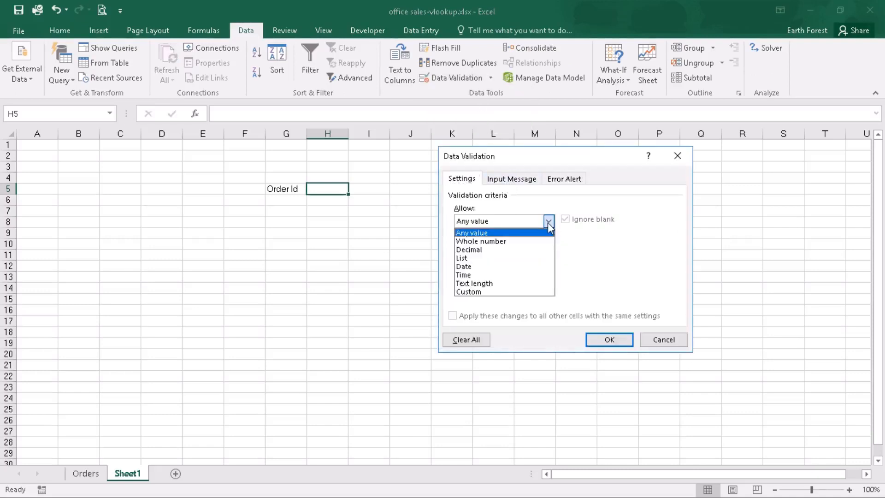
pyautogui.click(487, 265)
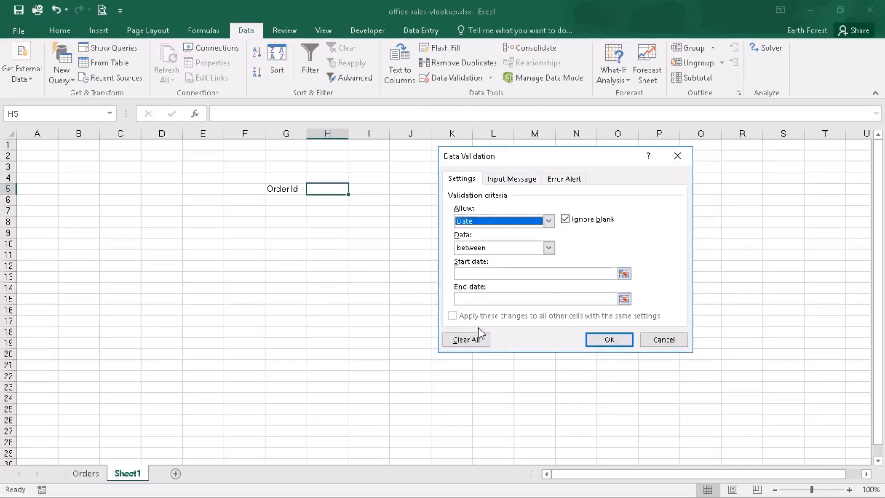
pyautogui.click(548, 221)
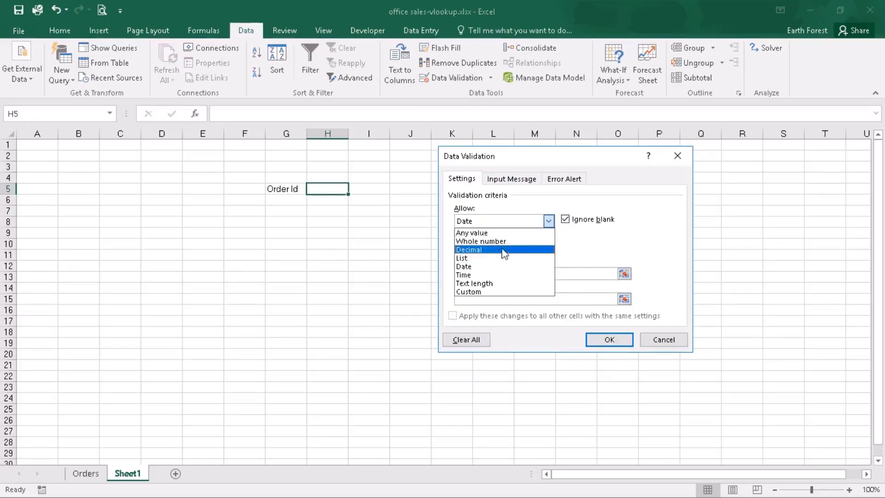
pyautogui.click(488, 266)
pyautogui.click(480, 273)
pyautogui.write('=listoforders')
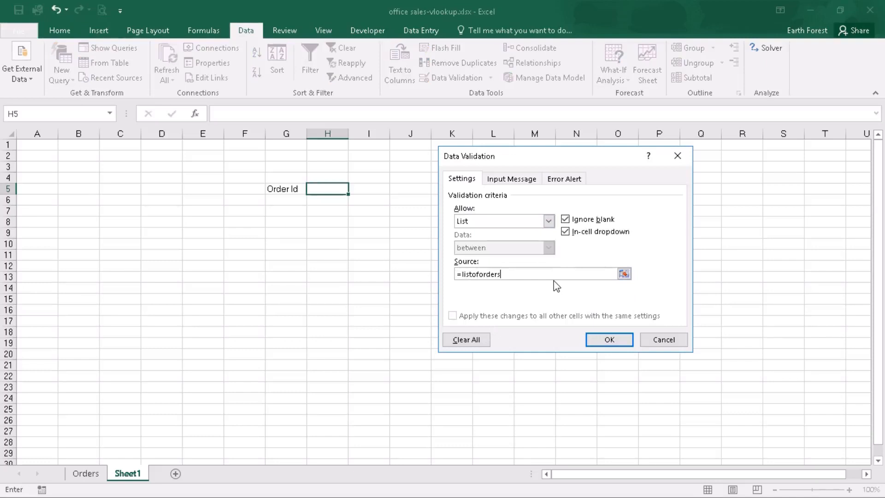
pyautogui.click(605, 341)
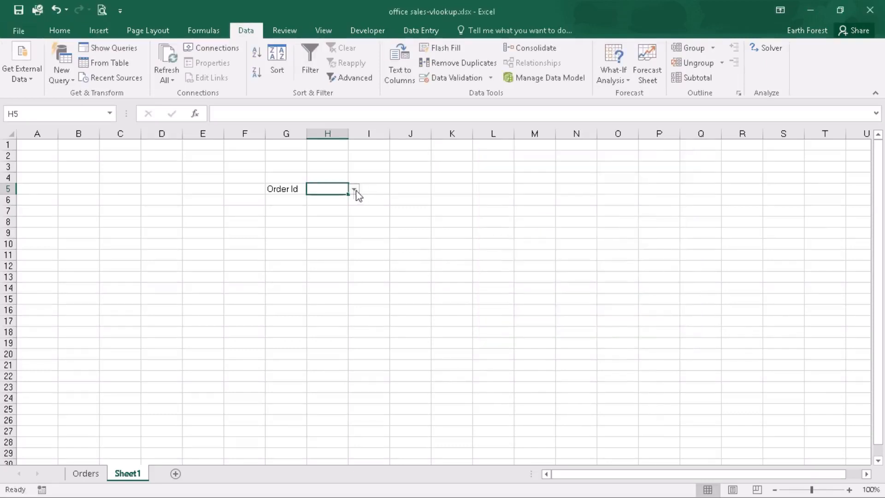
# Try out the drop-down list in cell H5 and choose a sample order ID from the start of the list
pyautogui.click(354, 190)
pyautogui.moveTo(353, 208)
pyautogui.mouseDown()
pyautogui.moveTo(357, 253)
pyautogui.moveTo(353, 196)
pyautogui.mouseUp()
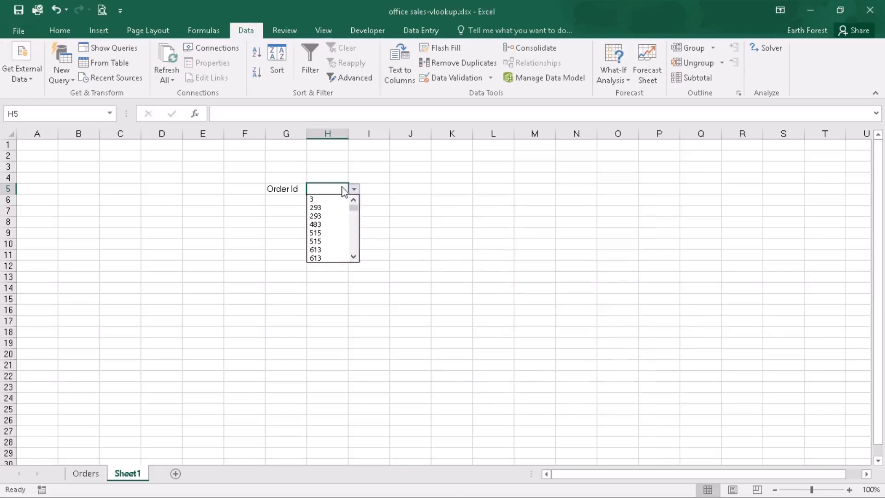
pyautogui.click(338, 189)
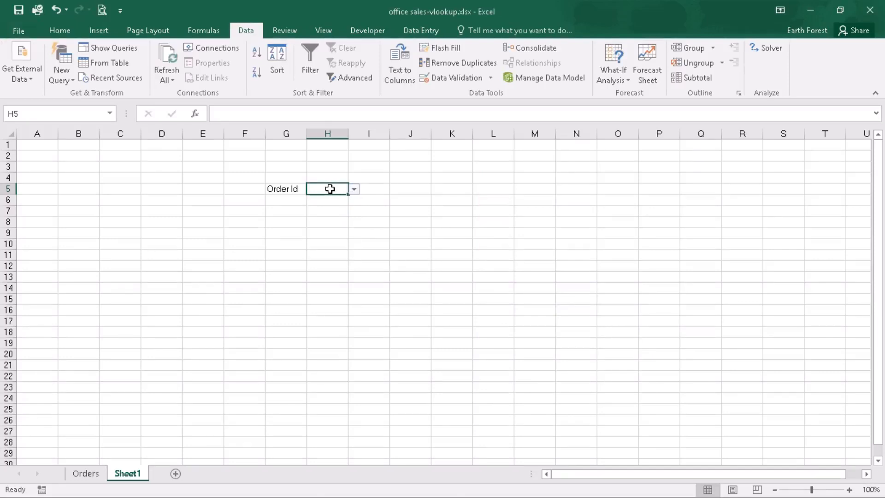
pyautogui.click(354, 189)
pyautogui.click(325, 206)
pyautogui.click(354, 190)
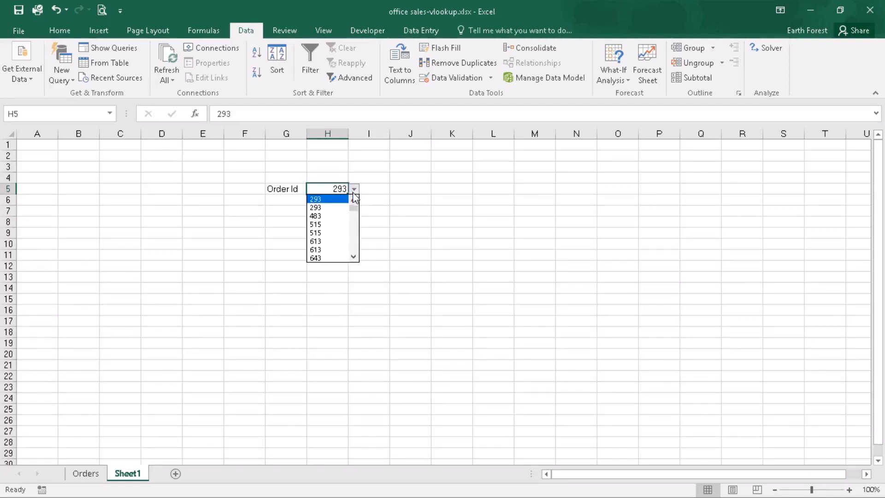
pyautogui.moveTo(354, 208); pyautogui.dragTo(346, 191)
pyautogui.click(335, 189)
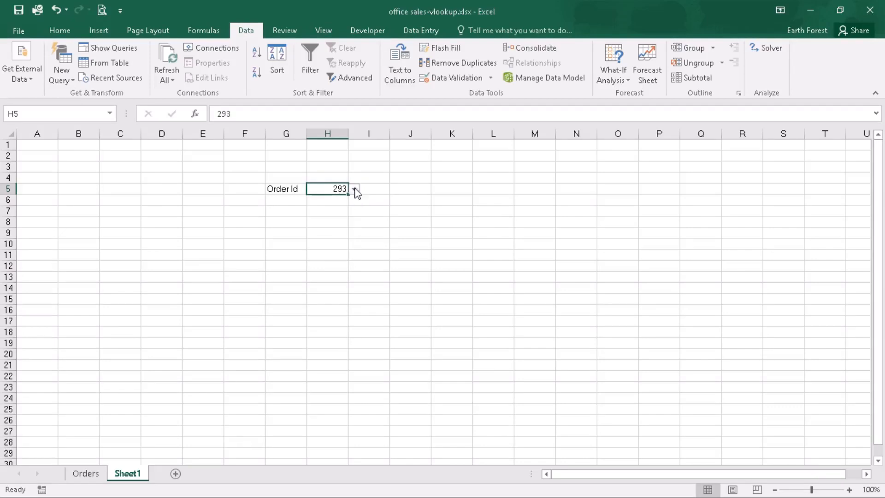
pyautogui.click(355, 190)
pyautogui.click(353, 200)
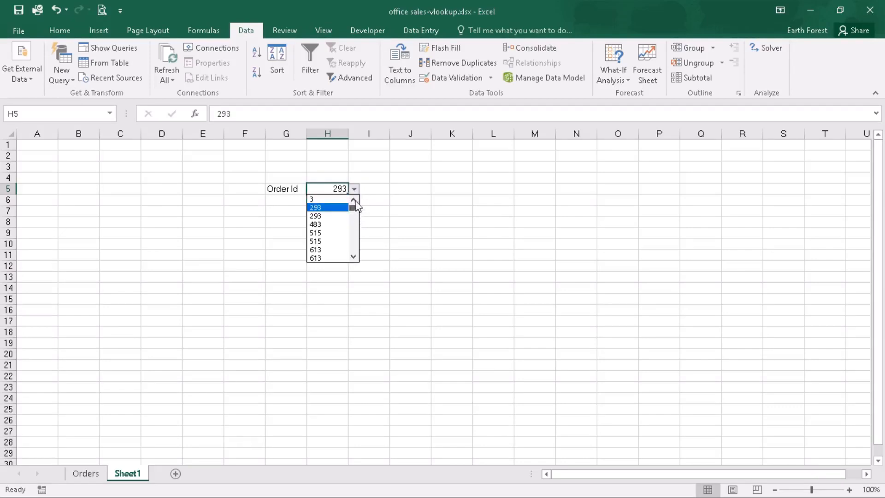
pyautogui.click(343, 201)
pyautogui.click(354, 189)
pyautogui.click(329, 216)
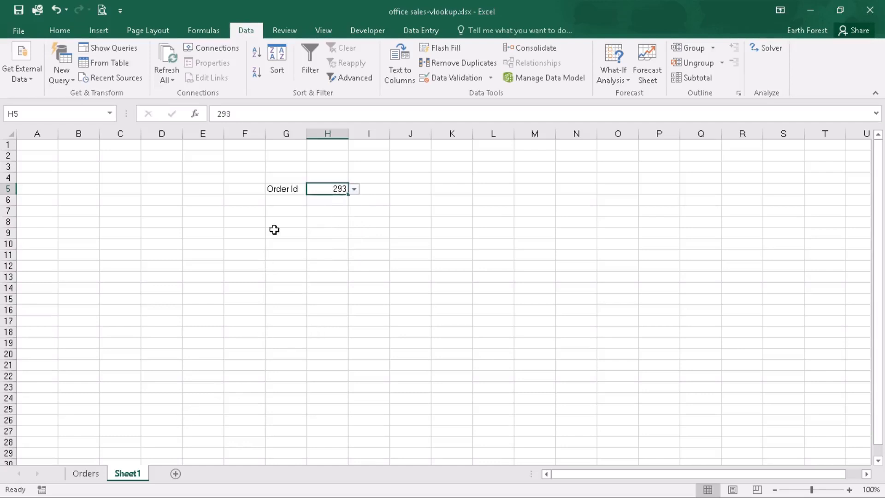
# Enter the labels "Name" in G6 and "Date of Order" in G7, and autofit the width of column G
pyautogui.click(281, 204)
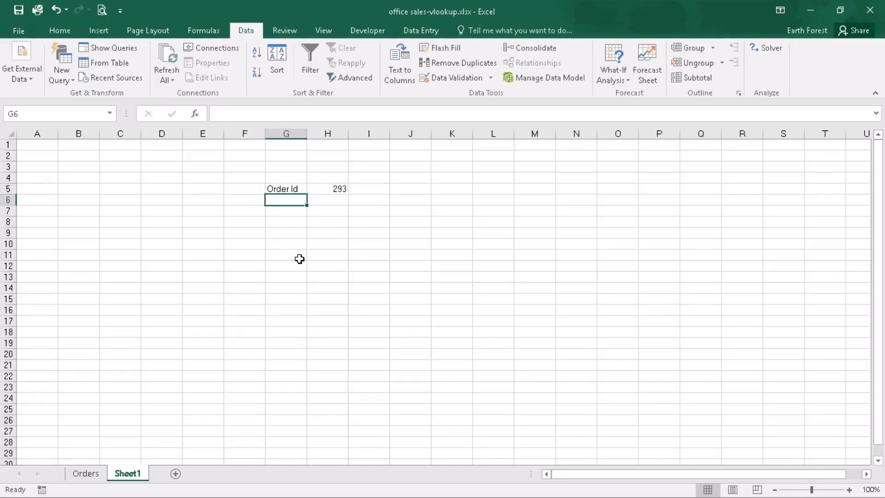
pyautogui.write('Name')
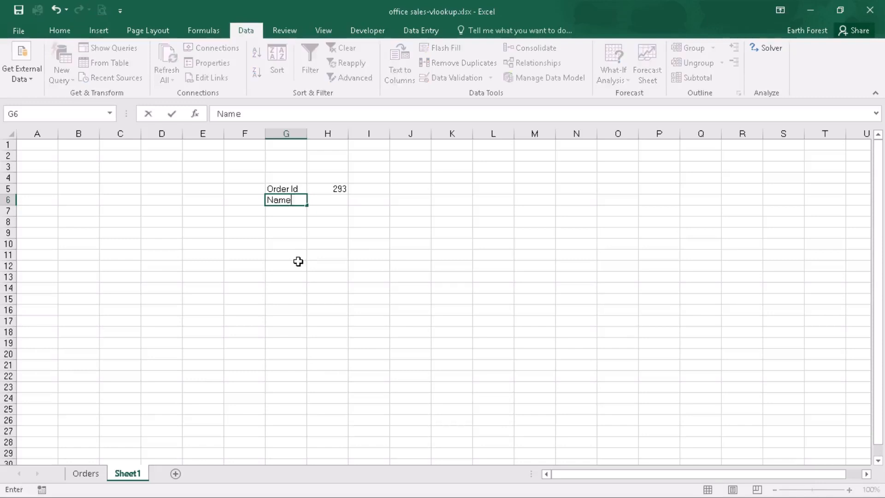
pyautogui.click(270, 214)
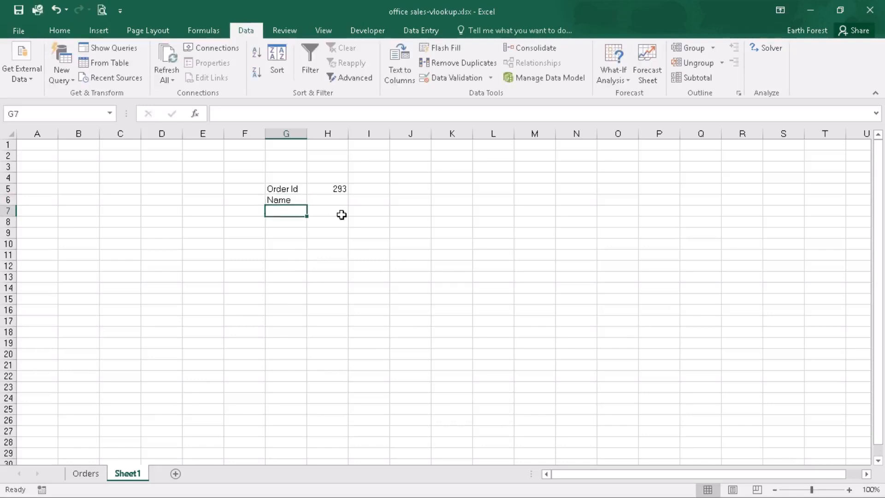
pyautogui.write('Date ')
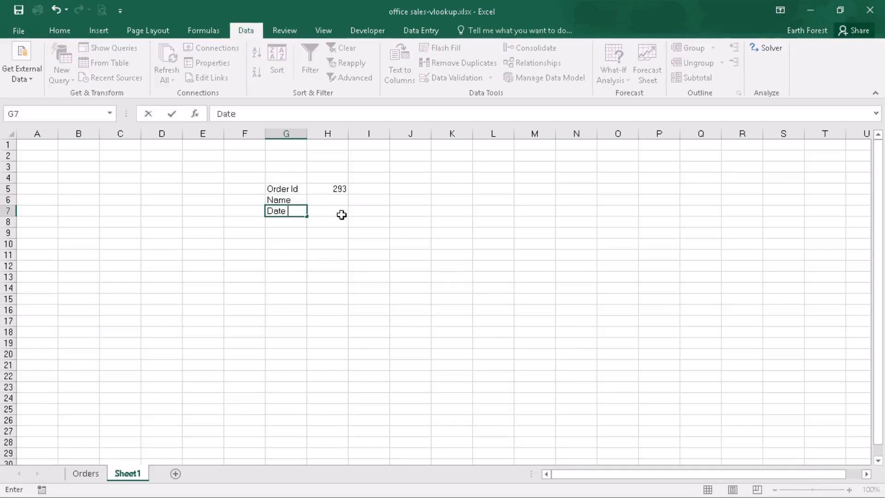
pyautogui.write('of Order')
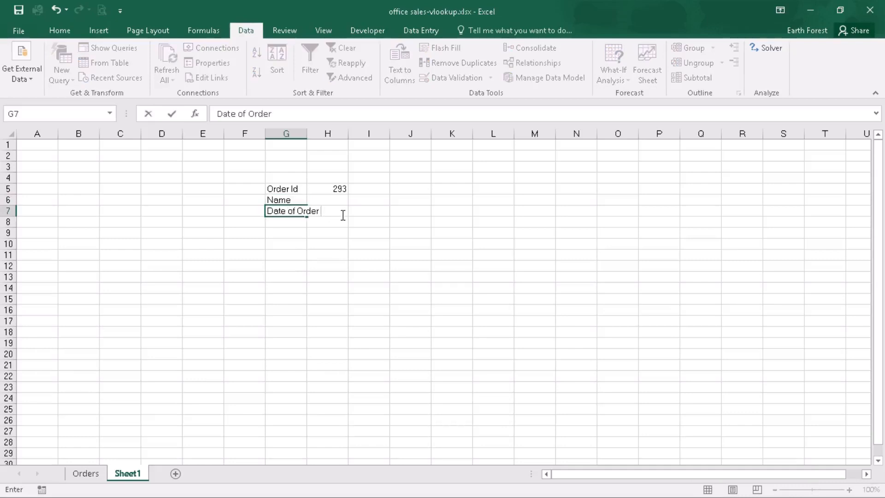
pyautogui.click(309, 134)
pyautogui.doubleClick(307, 133)
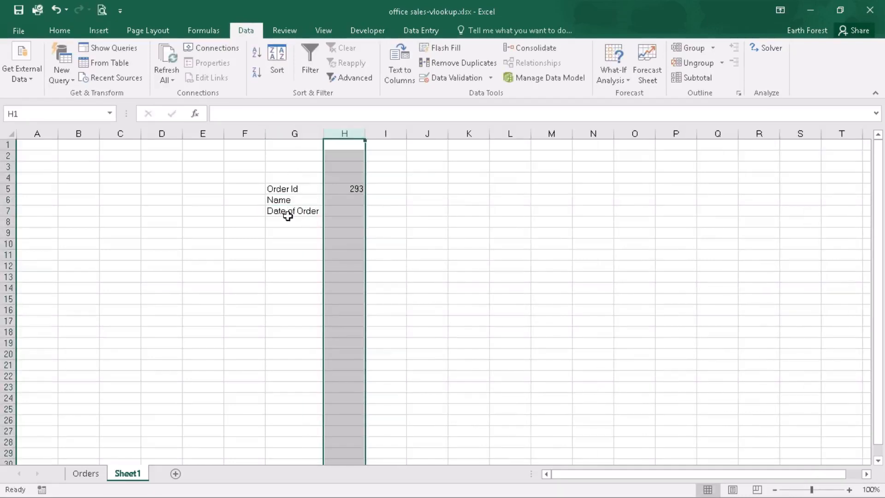
# Enter the labels "Quantity", "Product" and "Shipping Date" in cells G8 to G10
pyautogui.click(283, 221)
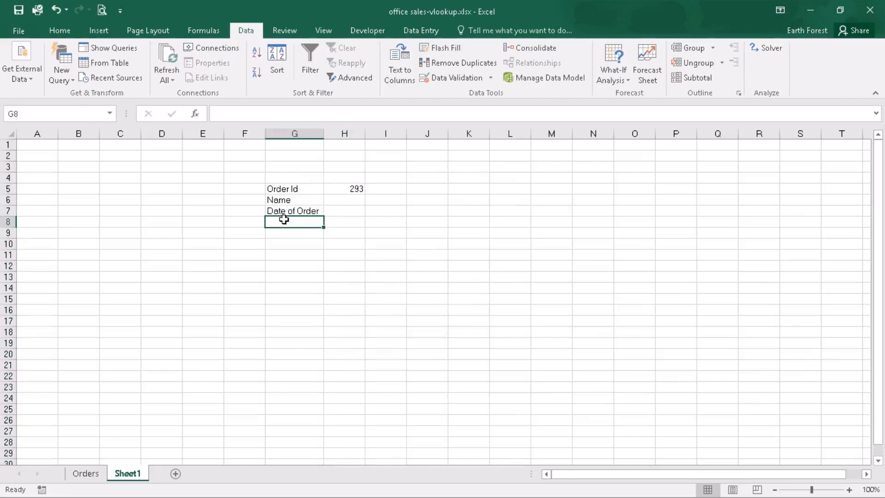
pyautogui.write('Quantity')
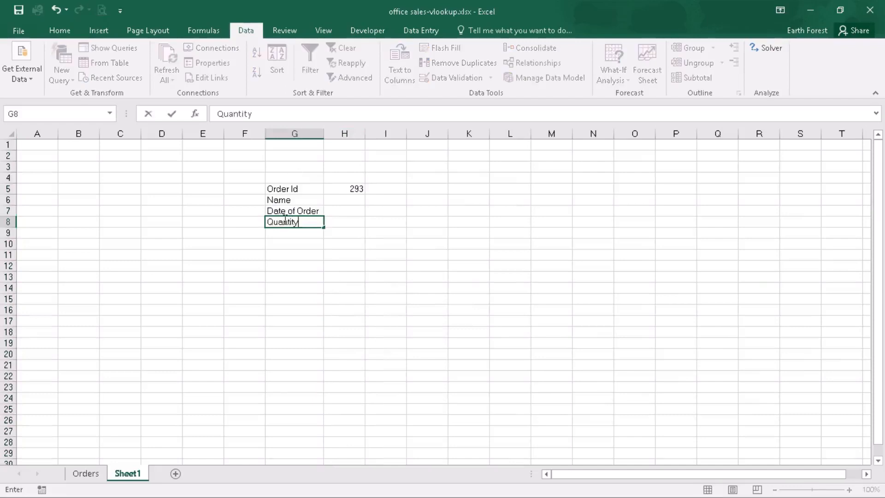
pyautogui.press('Return')
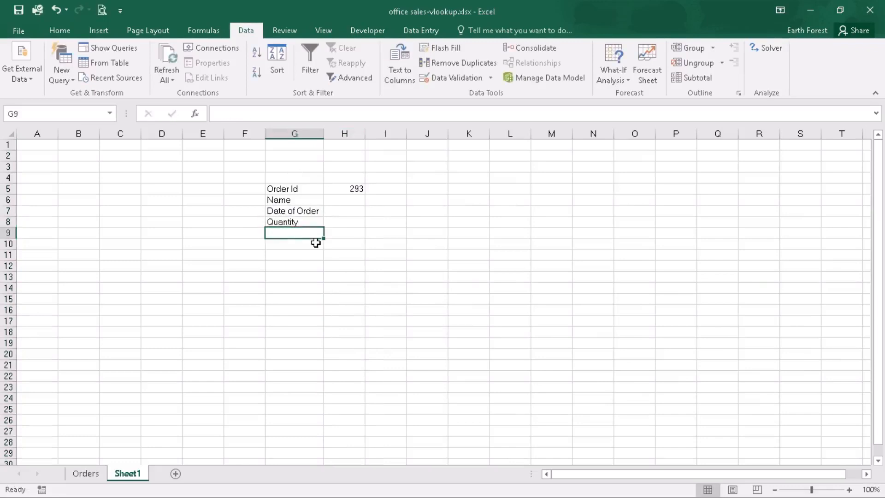
pyautogui.write('Product')
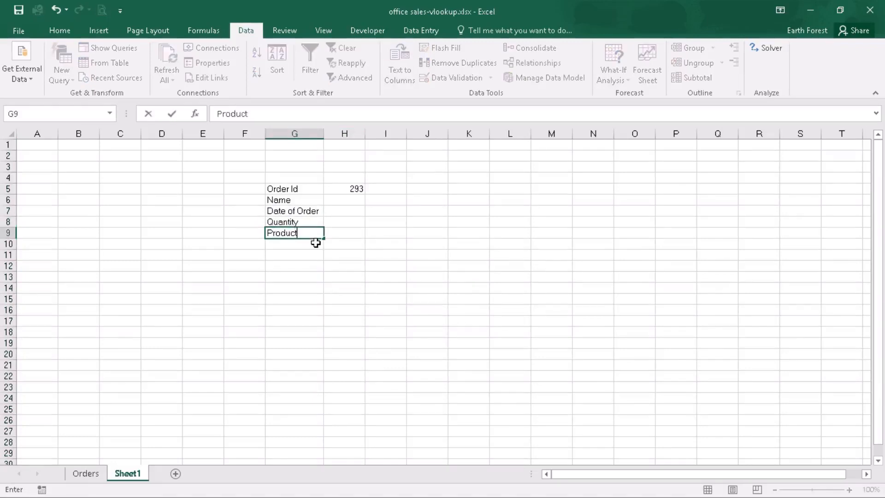
pyautogui.press('Return')
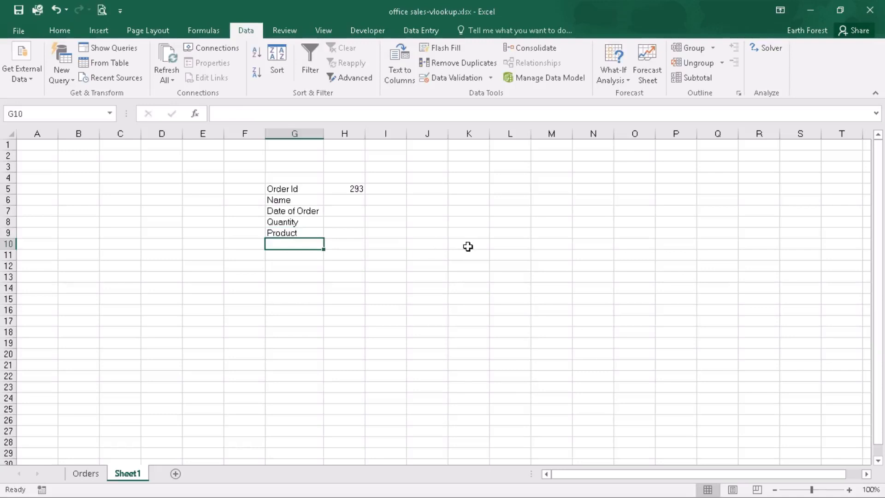
pyautogui.write('Shipping Date')
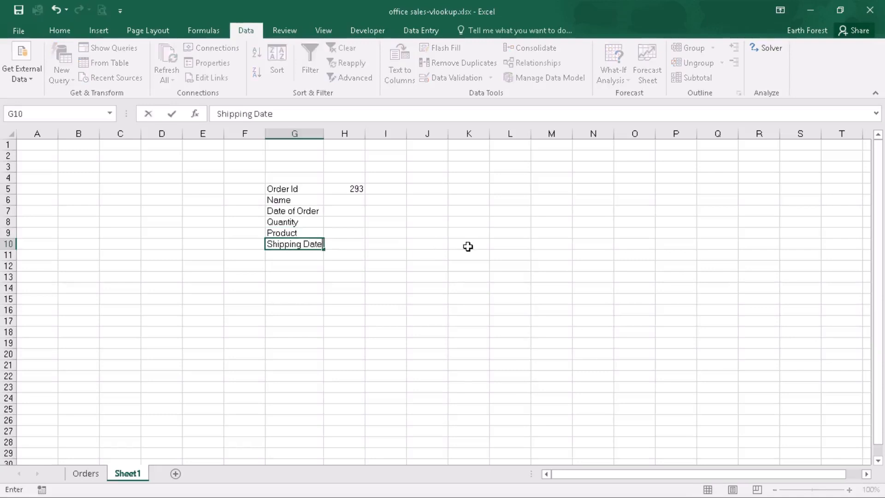
pyautogui.click(468, 247)
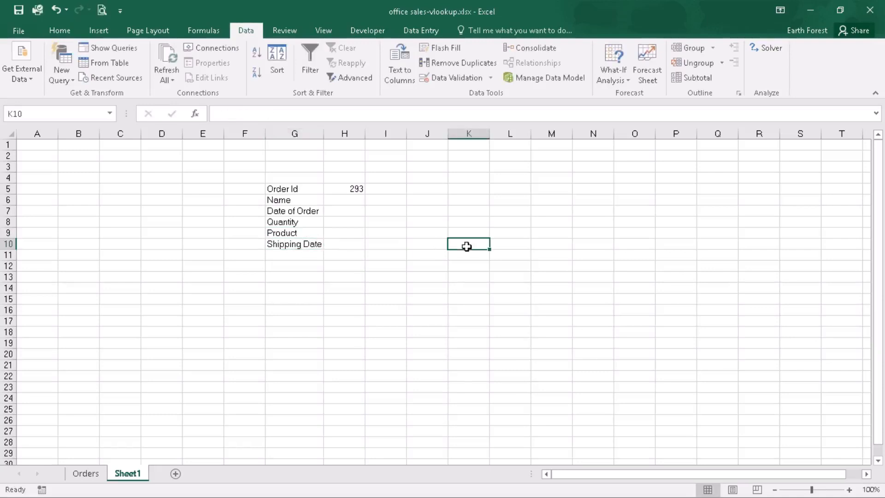
# Widen column H on Sheet1 to roughly six times the width of its neighbouring column I
pyautogui.click(341, 199)
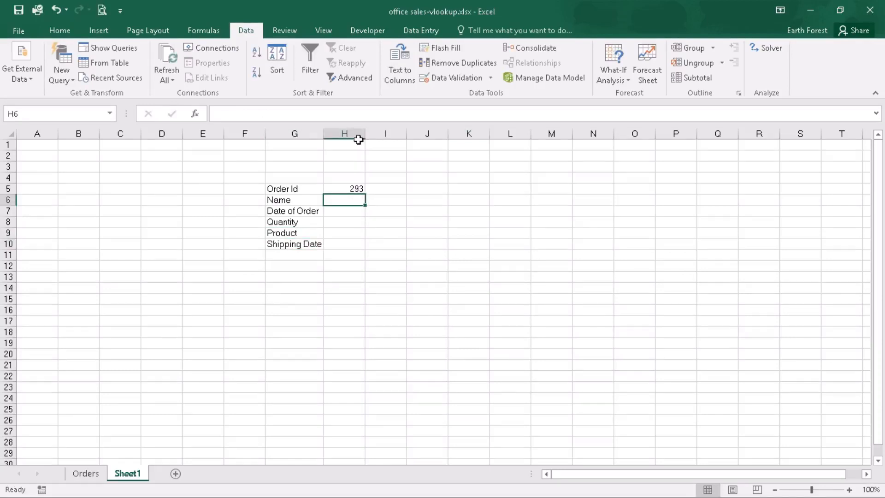
pyautogui.moveTo(365, 133); pyautogui.dragTo(587, 138)
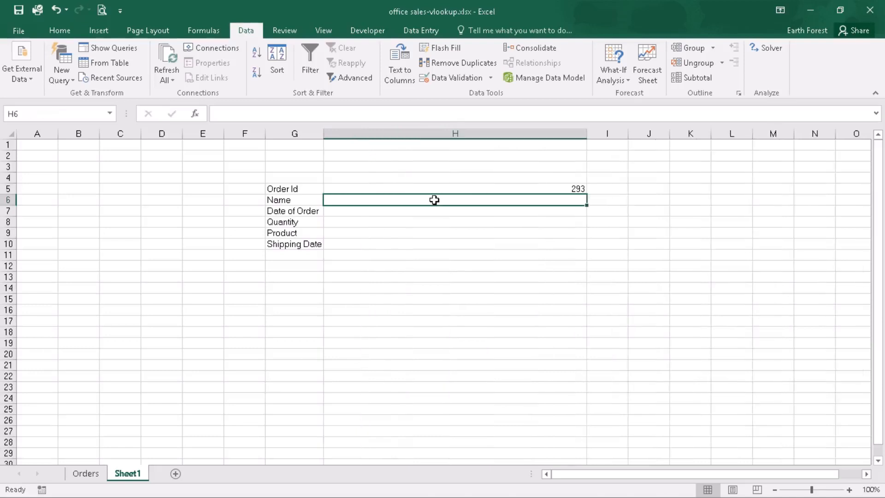
pyautogui.click(235, 113)
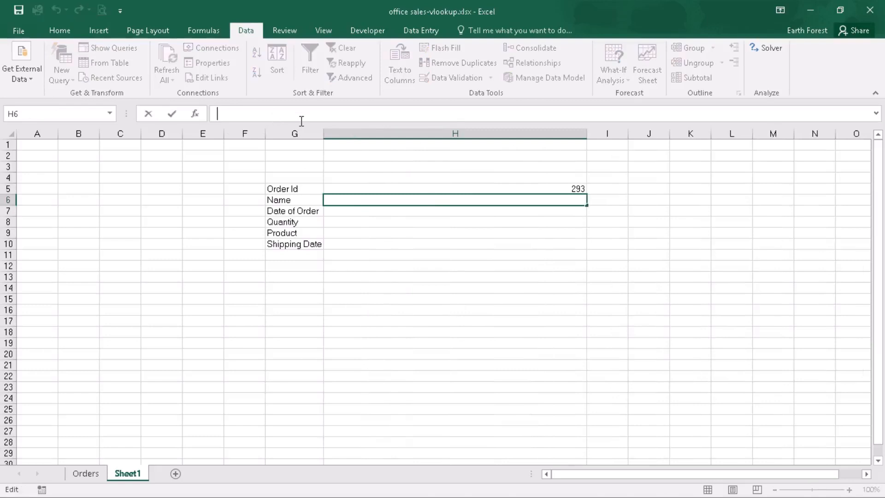
pyautogui.write('=vlook')
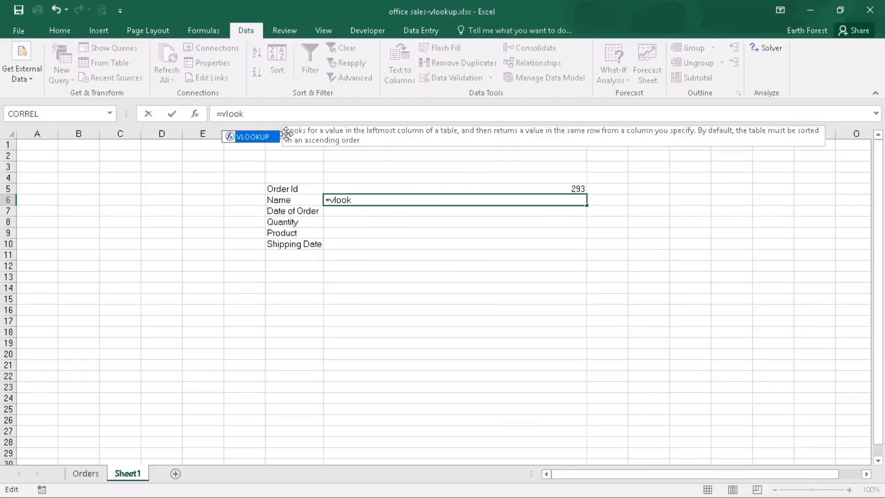
pyautogui.click(258, 142)
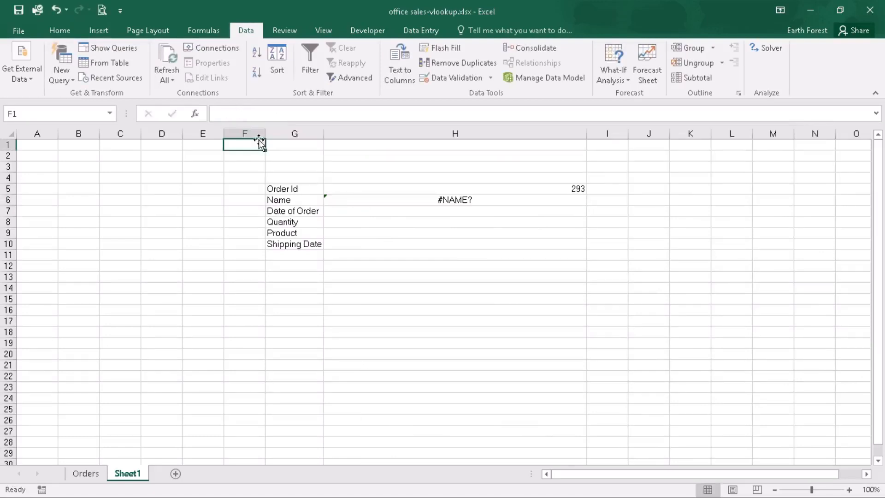
pyautogui.click(450, 197)
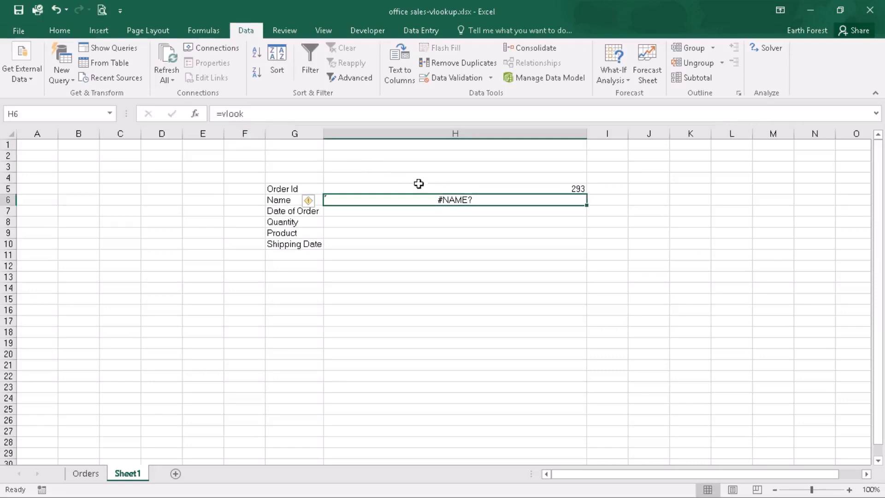
pyautogui.click(257, 114)
pyautogui.press('BackSpace')
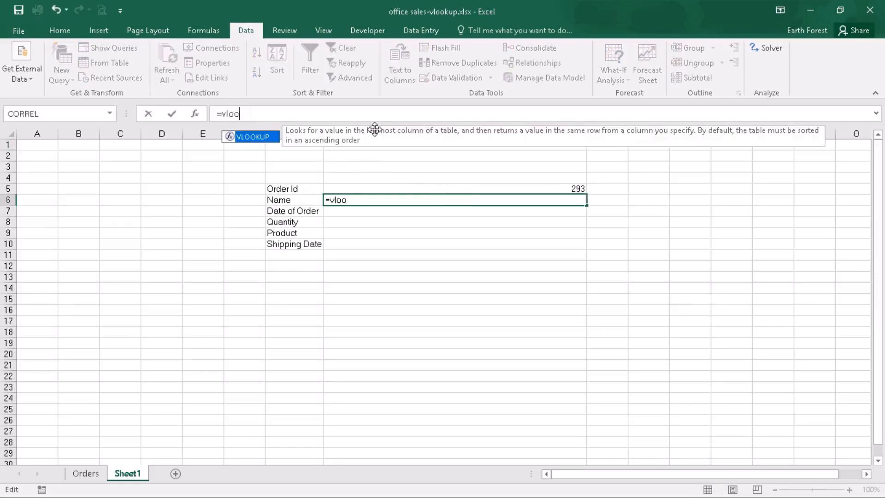
pyautogui.doubleClick(255, 137)
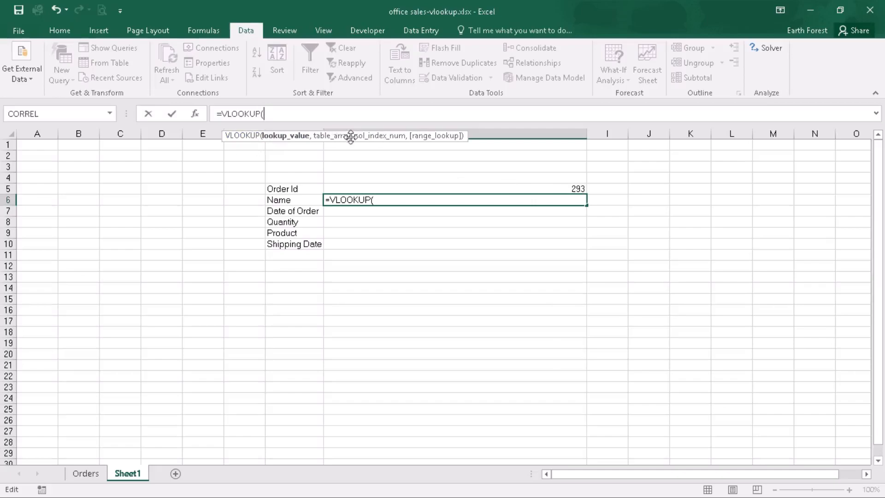
pyautogui.click(85, 475)
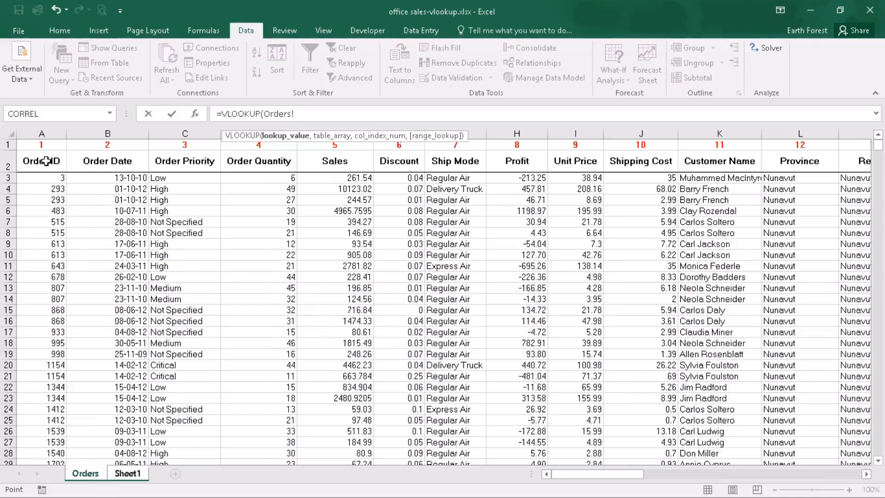
pyautogui.click(125, 473)
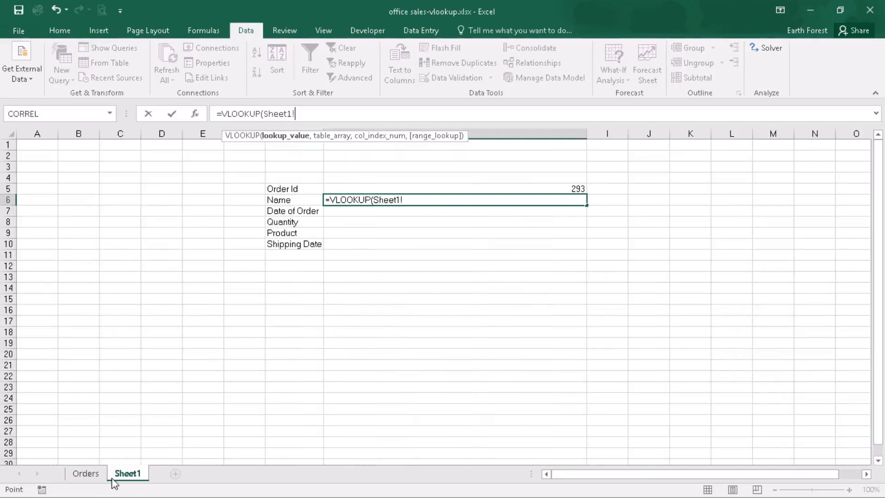
pyautogui.click(85, 473)
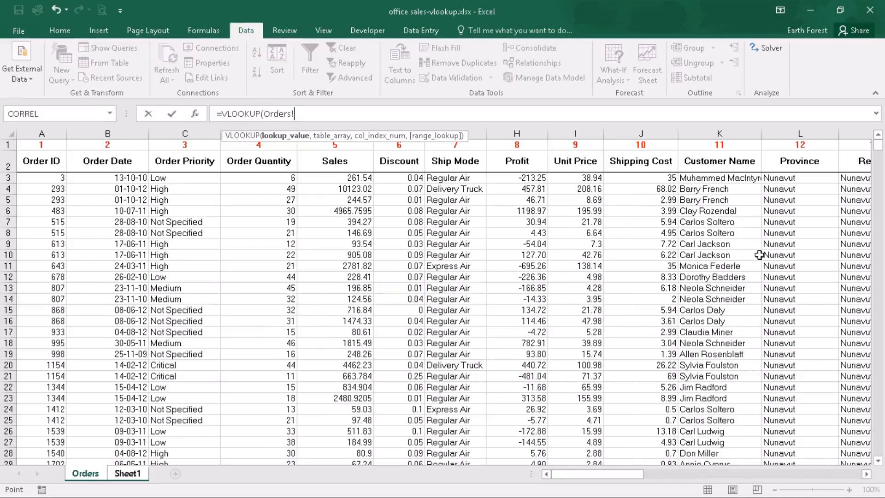
pyautogui.click(127, 473)
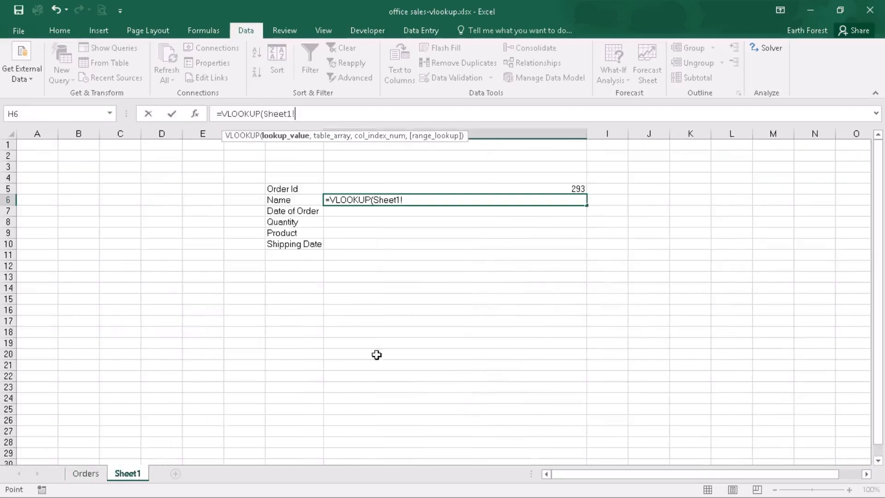
pyautogui.click(438, 201)
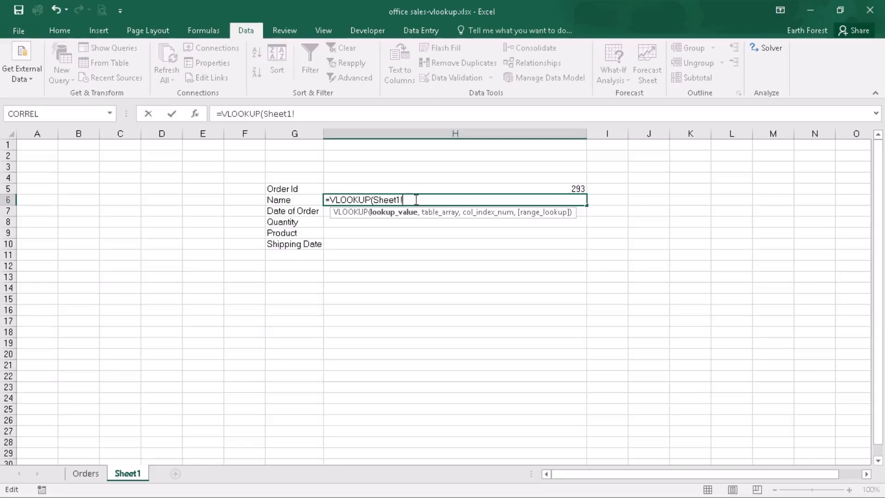
pyautogui.moveTo(417, 199); pyautogui.dragTo(320, 203)
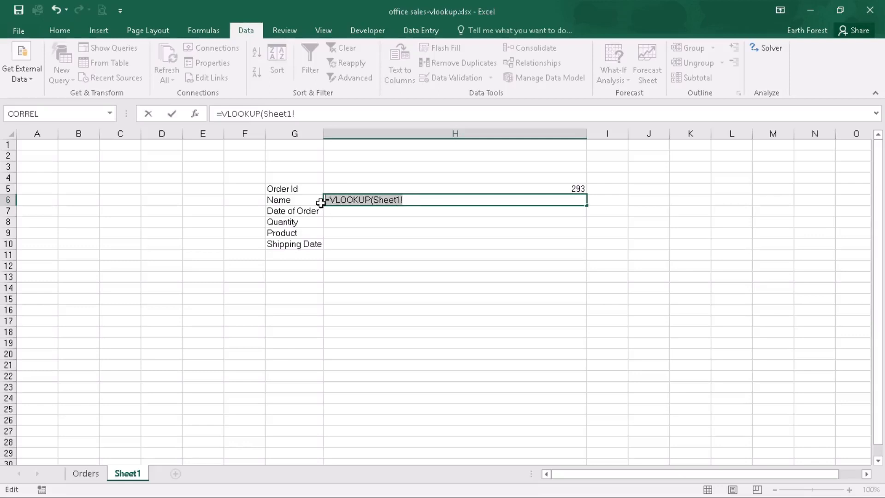
pyautogui.press('BackSpace')
pyautogui.click(382, 241)
pyautogui.click(355, 201)
# Delete row 1 with the column numbers from the Orders sheet so the header row comes first
pyautogui.click(85, 473)
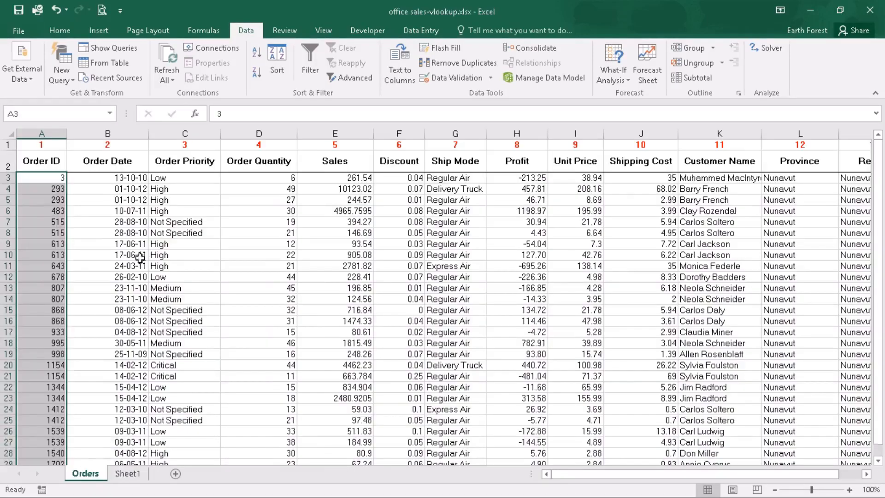
pyautogui.click(179, 255)
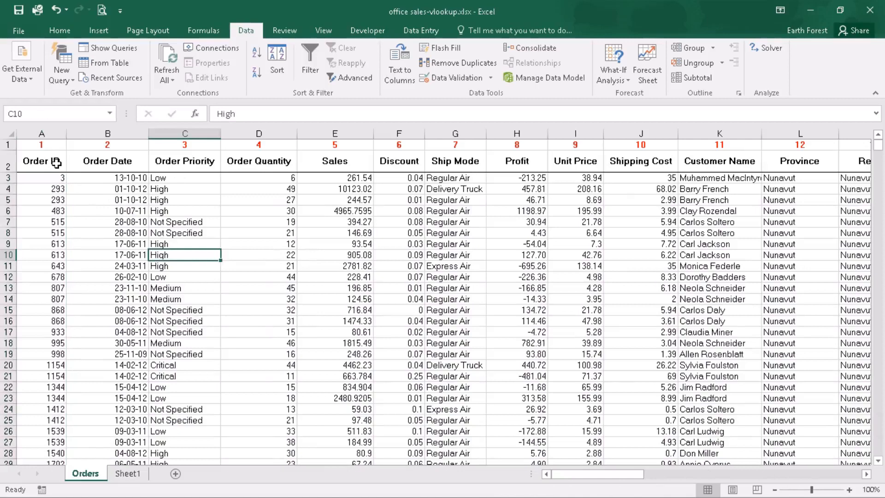
pyautogui.click(138, 233)
pyautogui.click(10, 144)
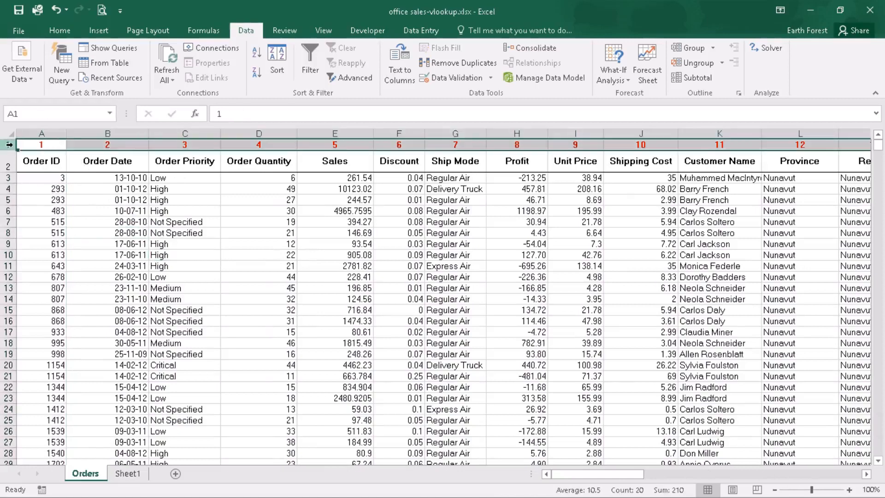
pyautogui.rightClick(9, 145)
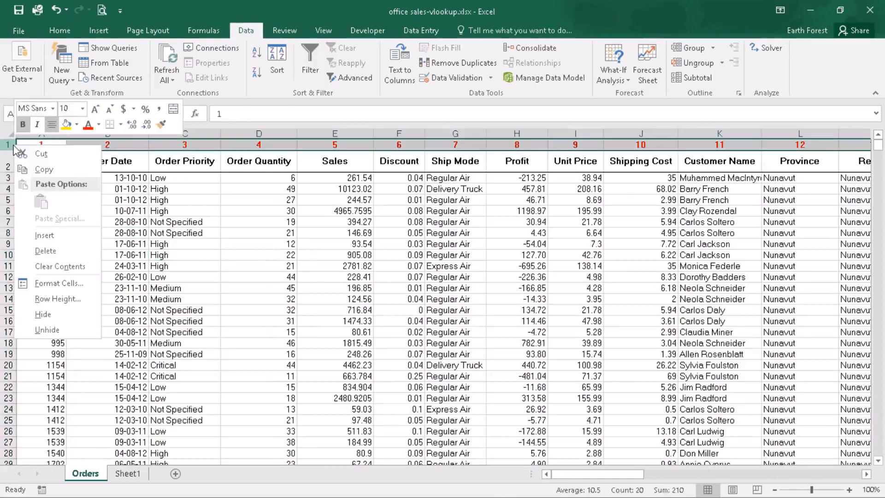
pyautogui.click(59, 251)
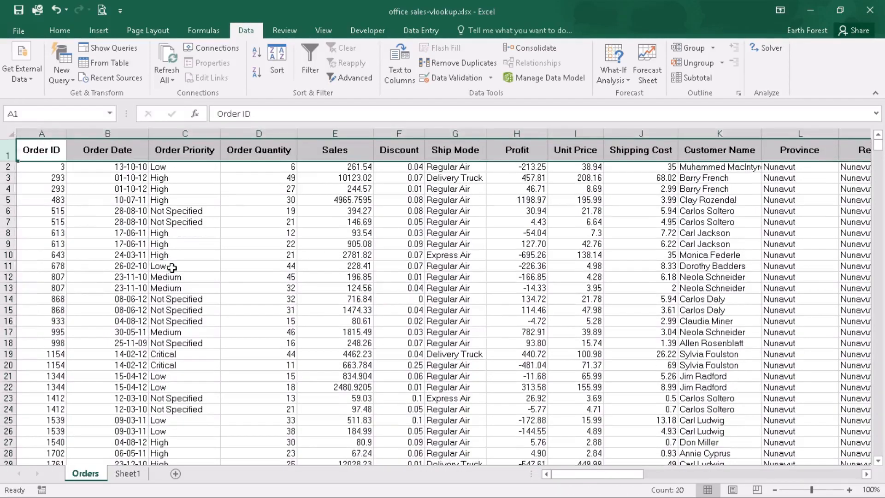
pyautogui.click(181, 277)
pyautogui.click(159, 244)
pyautogui.click(360, 256)
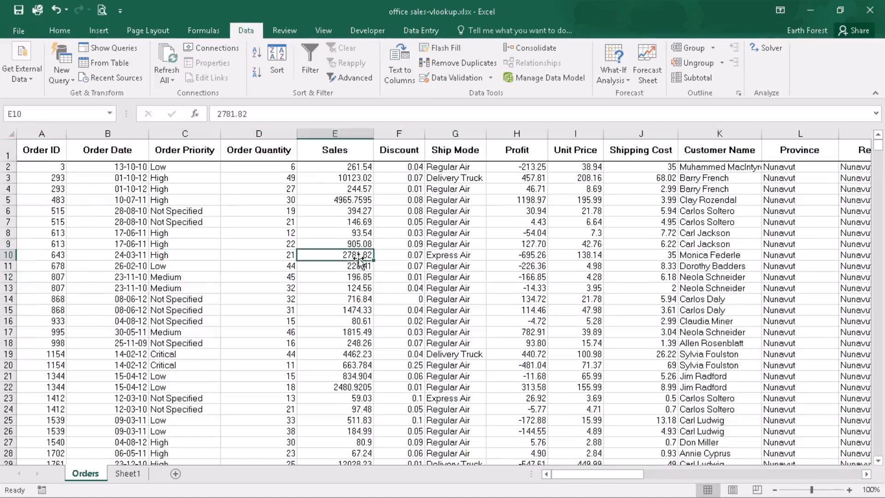
pyautogui.click(440, 267)
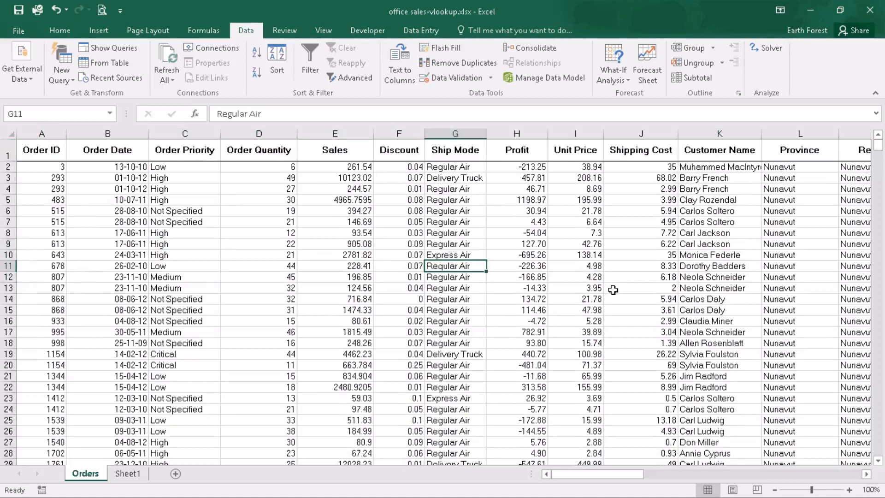
# Convert the Orders data range $A$1:$T$8400 into a table with headers
pyautogui.click(56, 154)
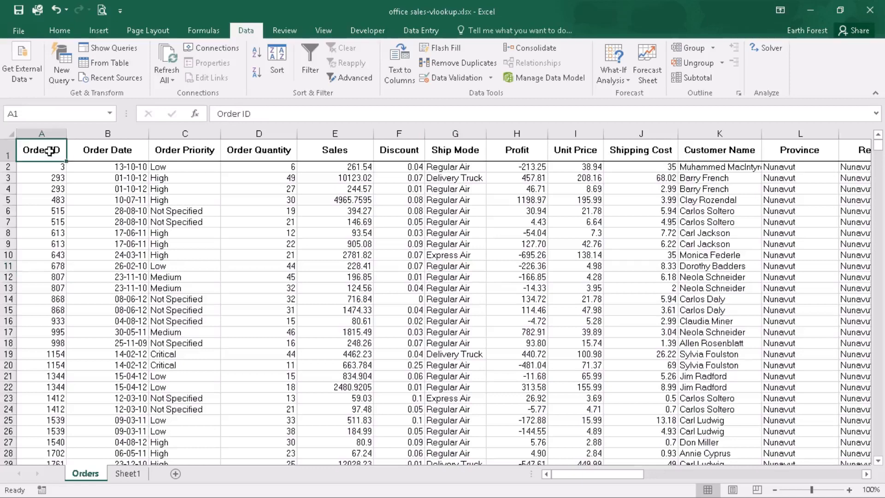
pyautogui.hotkey('ctrl', 'shift', 'End')
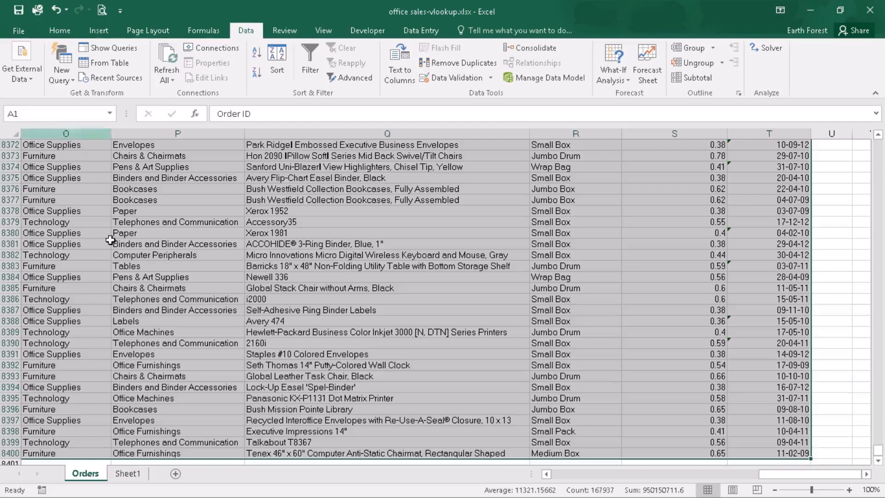
pyautogui.click(310, 311)
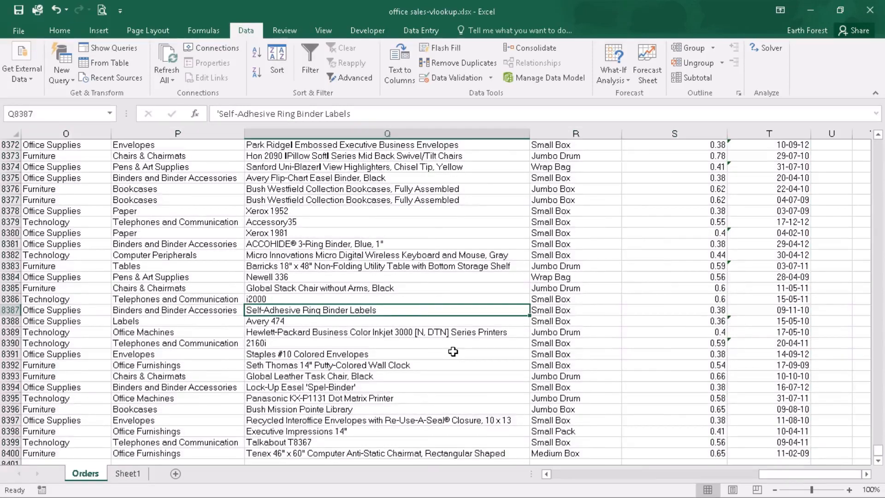
pyautogui.hotkey('ctrl', 't')
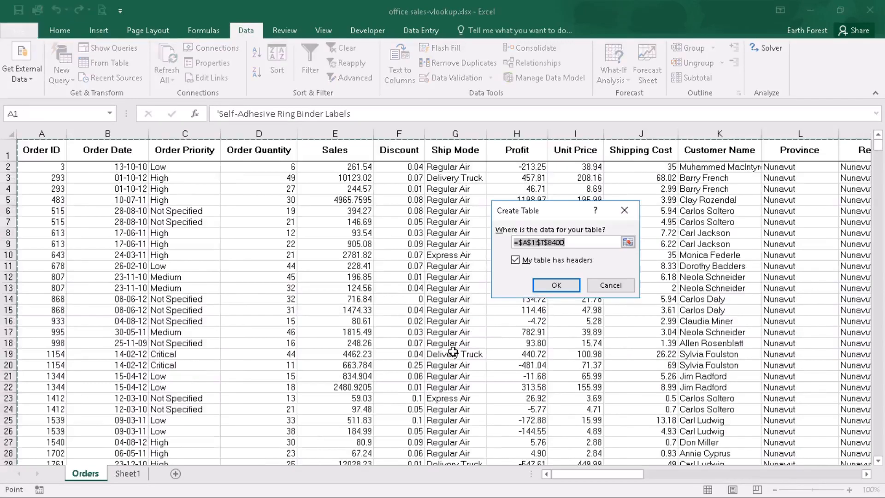
pyautogui.click(566, 290)
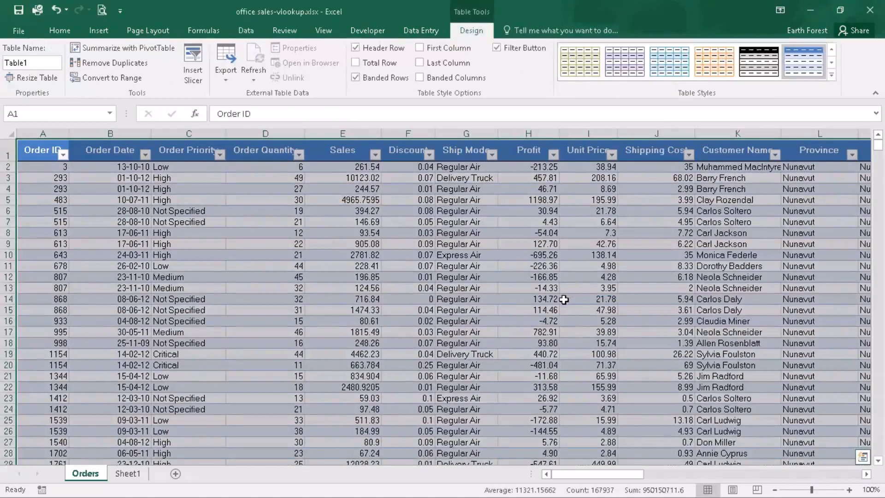
pyautogui.click(461, 332)
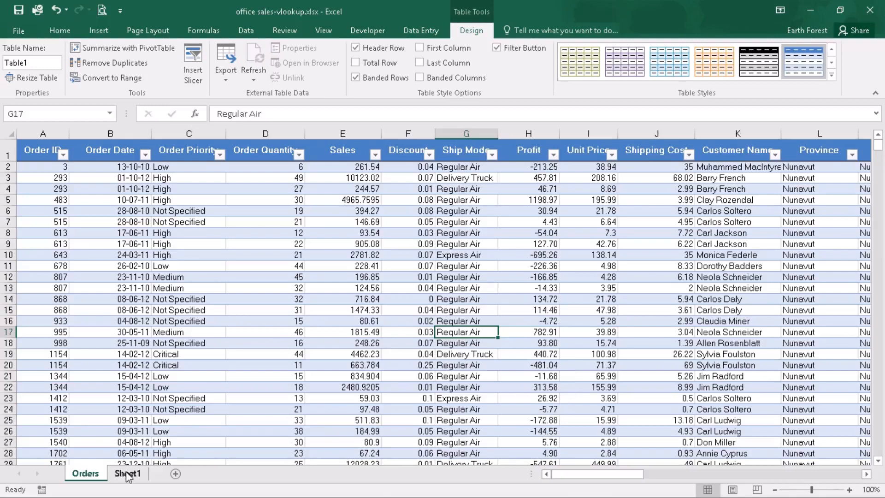
# Compare the last order ID in the Orders table with the end of the drop-down list in H5 on Sheet1
pyautogui.click(65, 277)
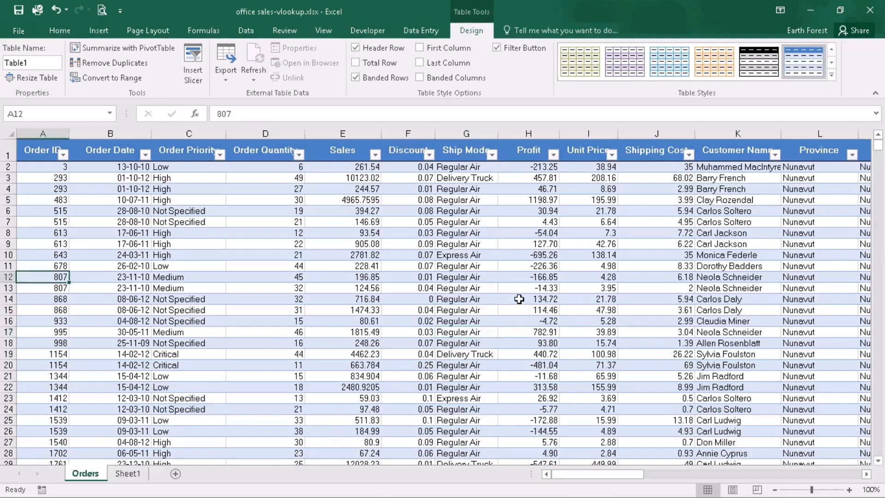
pyautogui.hotkey('ctrl', 'Down')
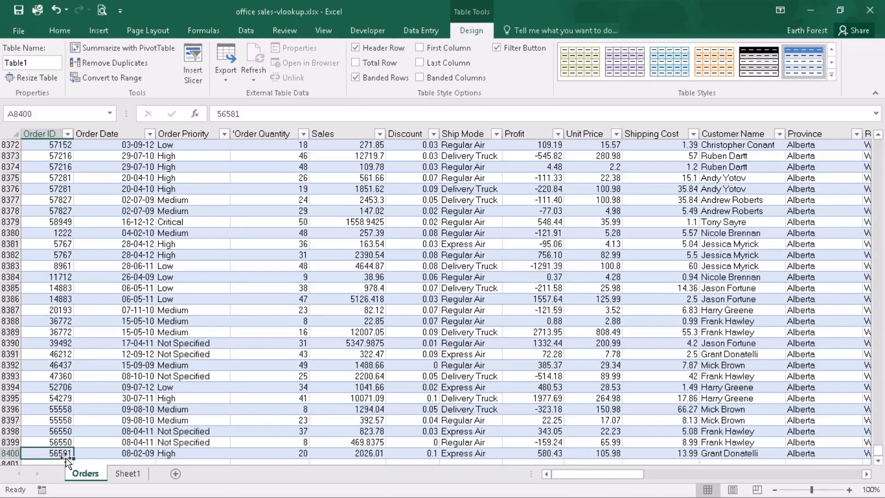
pyautogui.click(131, 474)
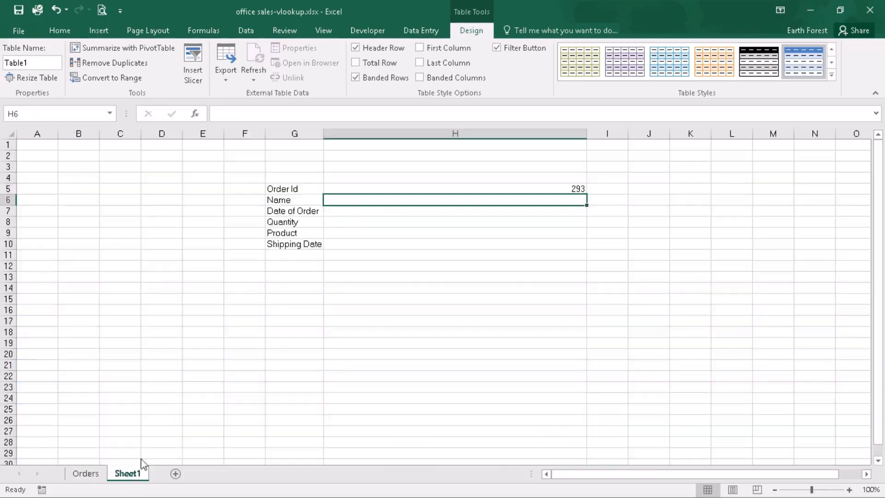
pyautogui.click(561, 189)
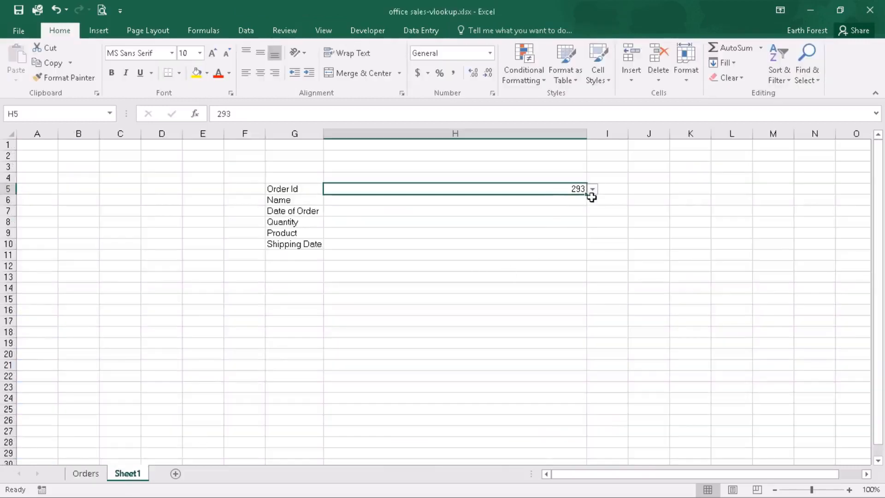
pyautogui.click(593, 190)
pyautogui.moveTo(592, 212); pyautogui.dragTo(598, 266)
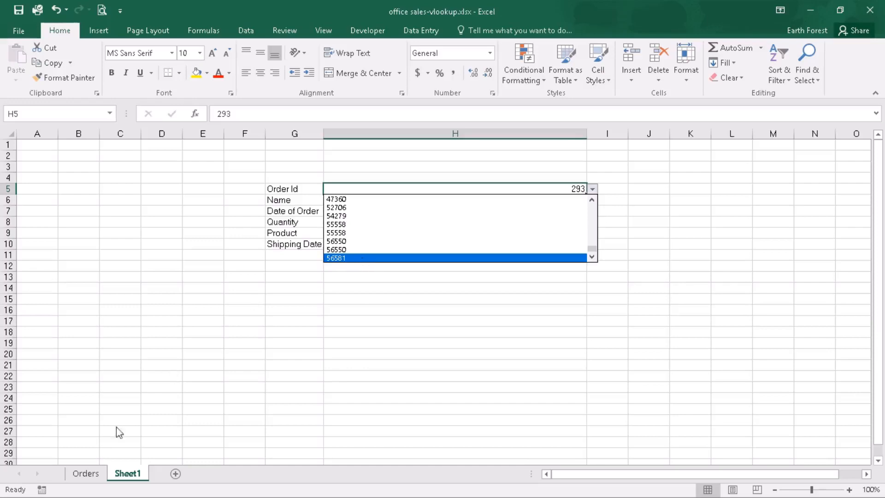
pyautogui.click(90, 477)
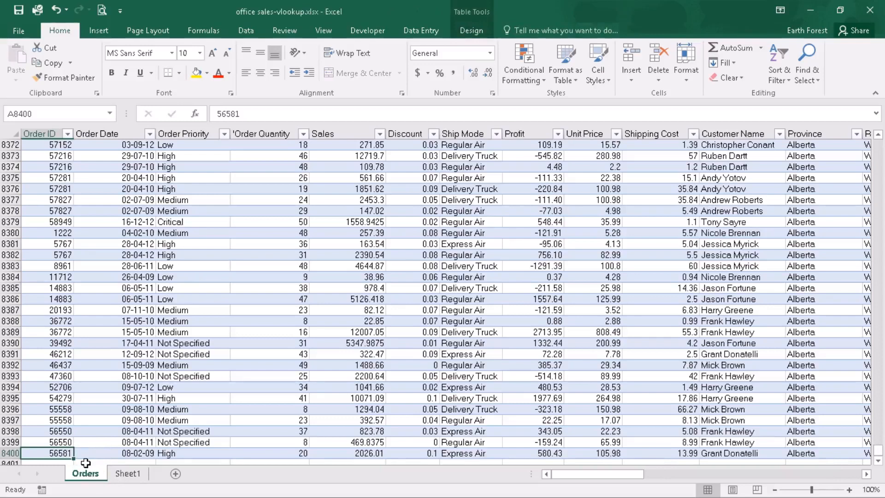
pyautogui.click(128, 473)
pyautogui.click(593, 189)
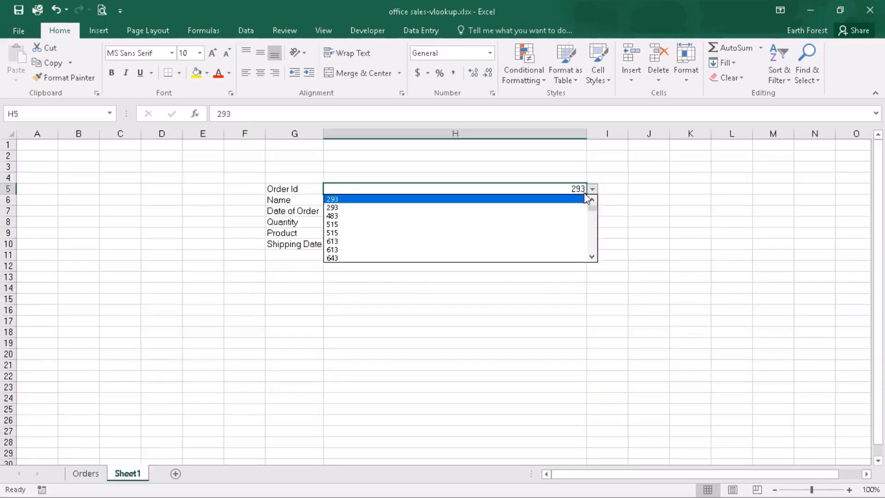
pyautogui.moveTo(597, 215)
pyautogui.mouseDown()
pyautogui.moveTo(593, 268)
pyautogui.moveTo(603, 208)
pyautogui.moveTo(599, 222)
pyautogui.mouseUp()
pyautogui.click(302, 366)
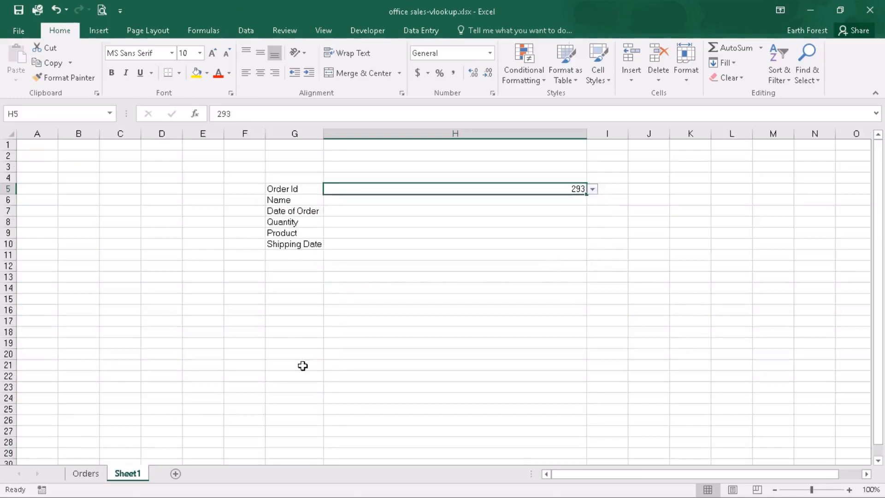
# Add a record to the Orders table through the data entry form with a new order ID, order priority HIGH and order quantity 34
pyautogui.click(85, 474)
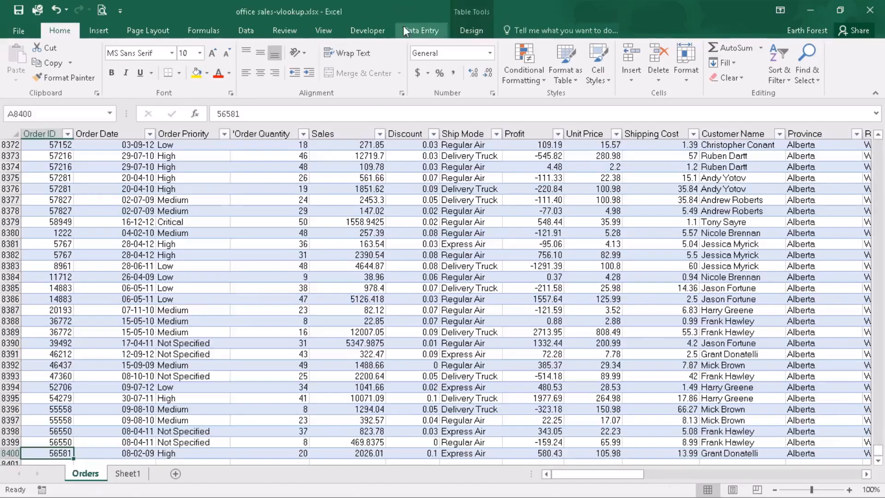
pyautogui.click(421, 31)
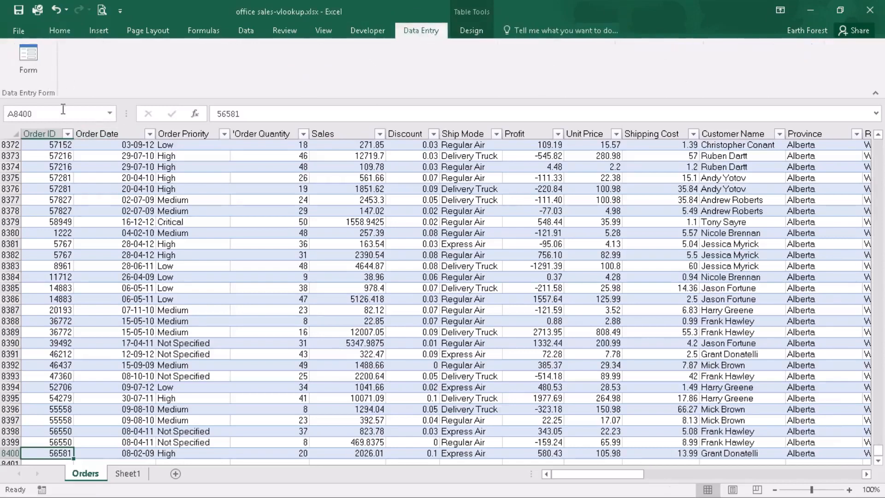
pyautogui.click(32, 57)
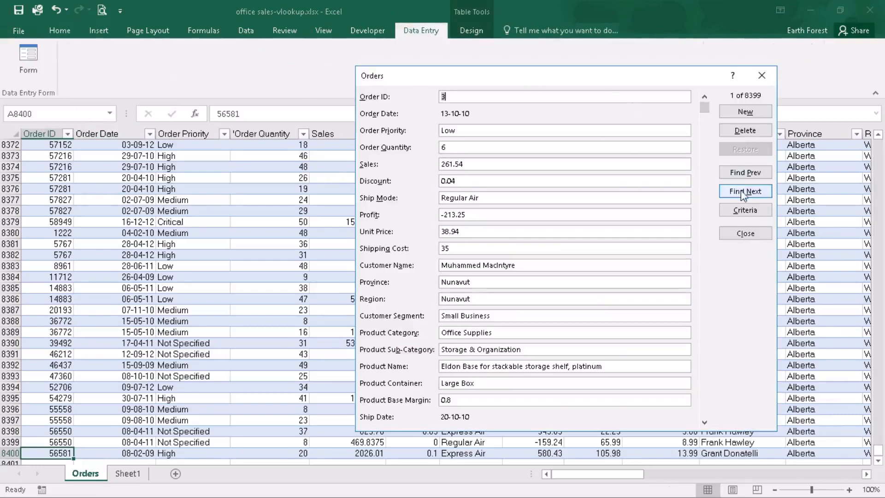
pyautogui.click(745, 112)
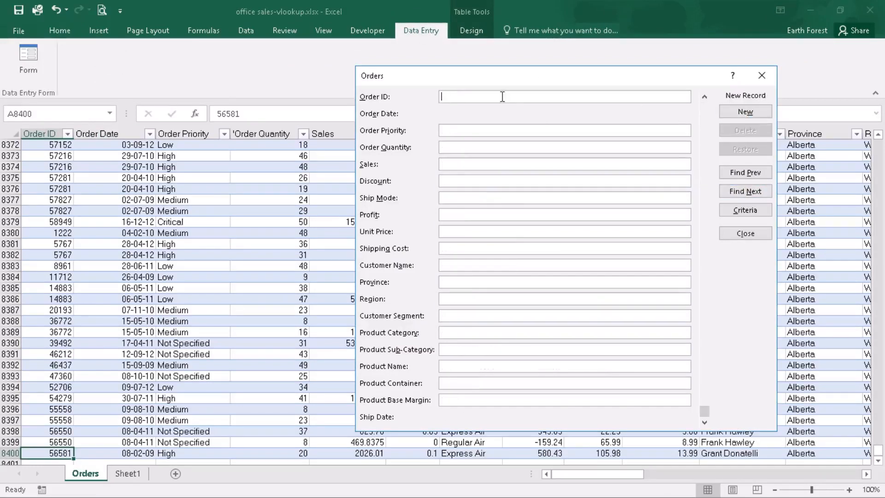
pyautogui.write('60000')
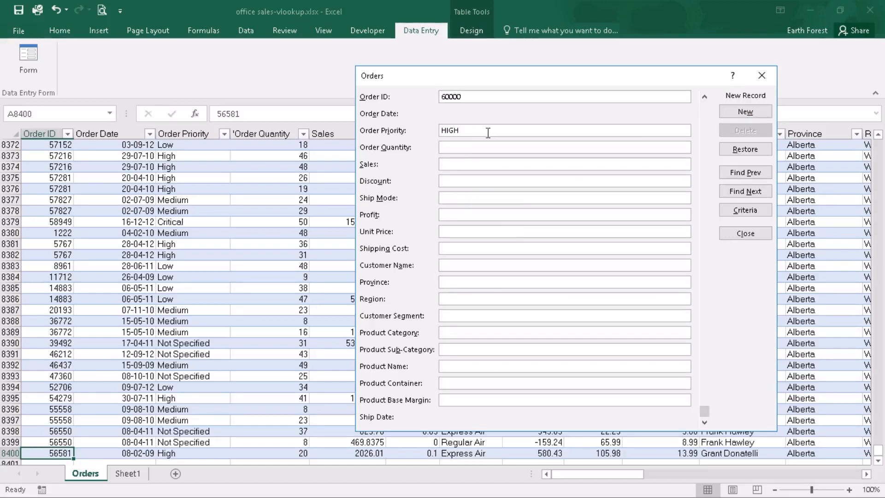
pyautogui.click(456, 151)
pyautogui.write('34')
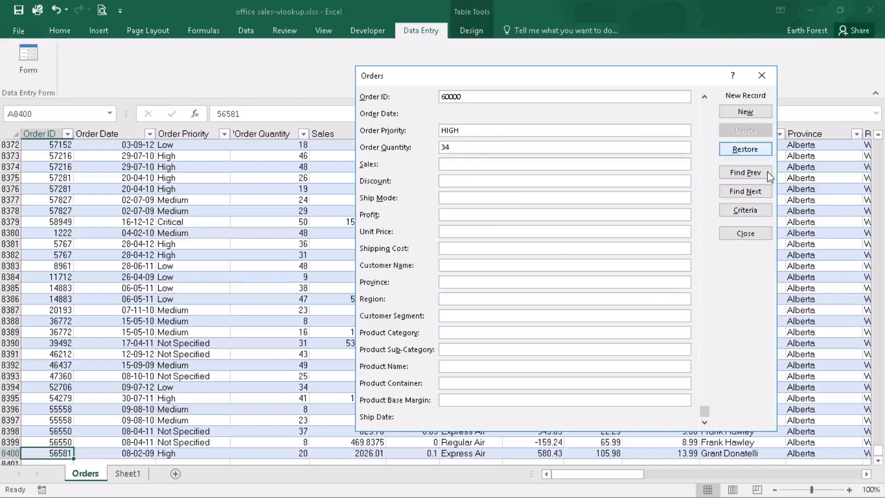
pyautogui.click(745, 234)
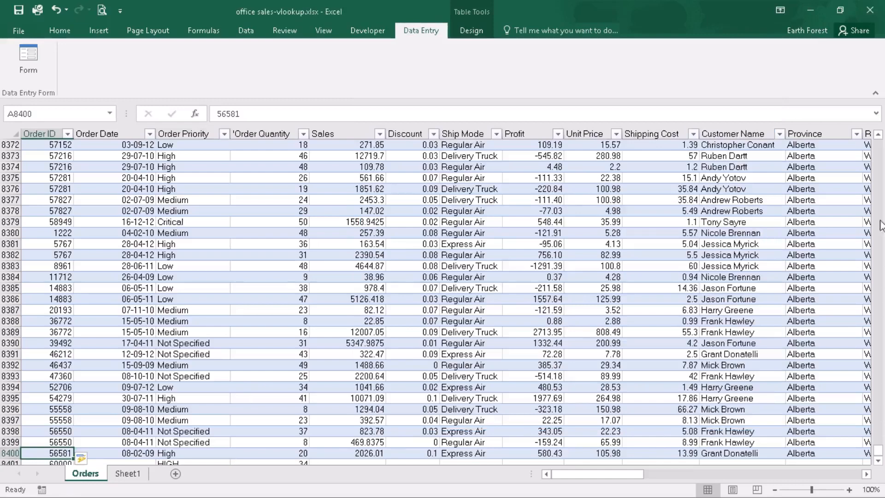
pyautogui.click(878, 461)
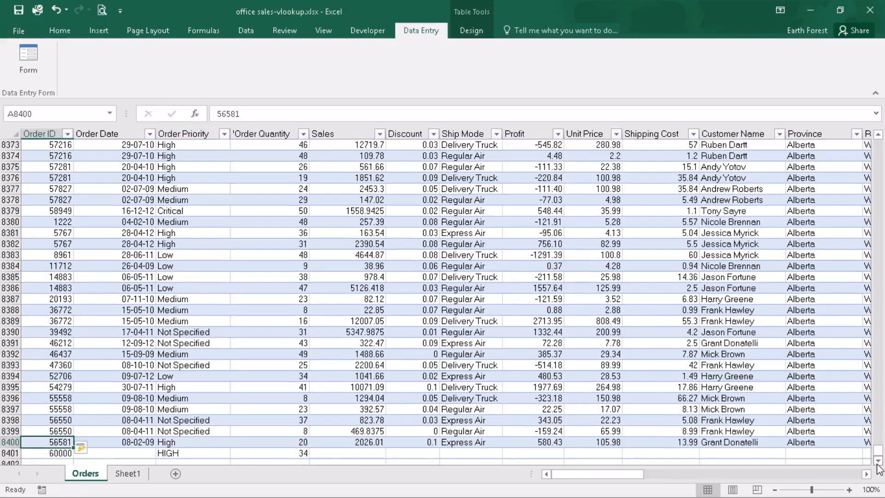
# Check the end of the H5 drop-down list on Sheet1 for the newly added order ID, and review the Orders table
pyautogui.click(127, 473)
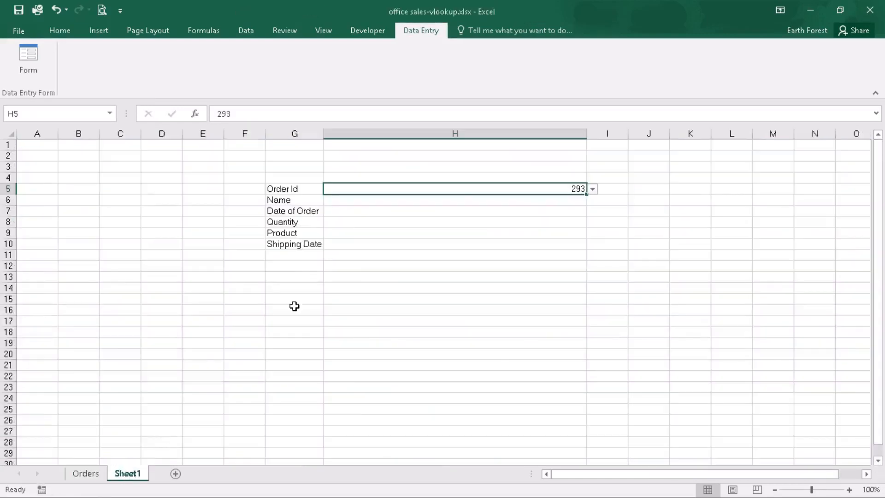
pyautogui.click(592, 189)
pyautogui.moveTo(594, 210); pyautogui.dragTo(600, 264)
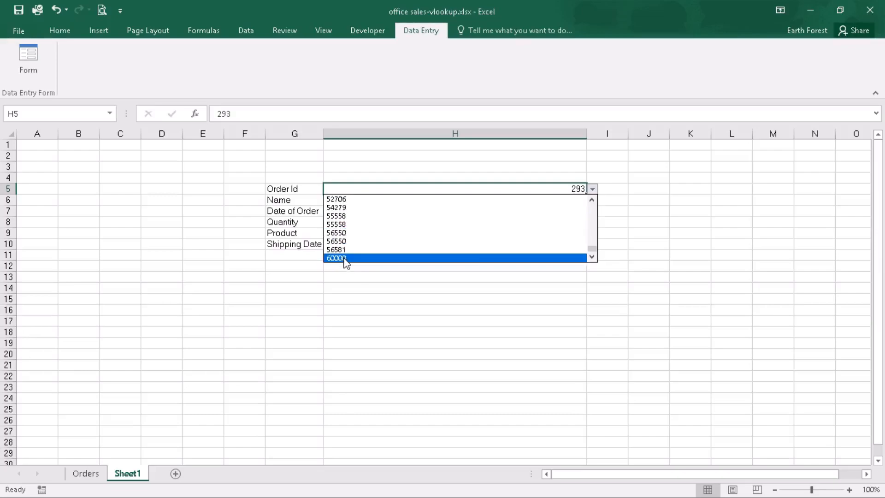
pyautogui.click(597, 196)
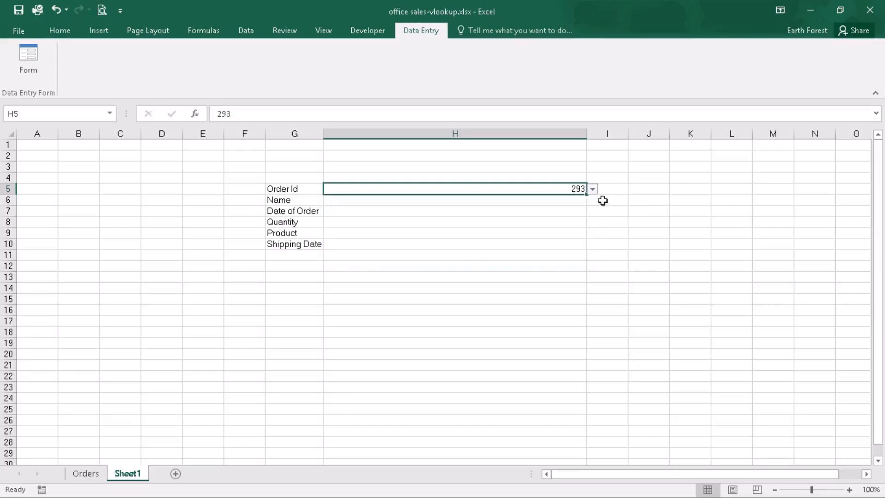
pyautogui.click(90, 475)
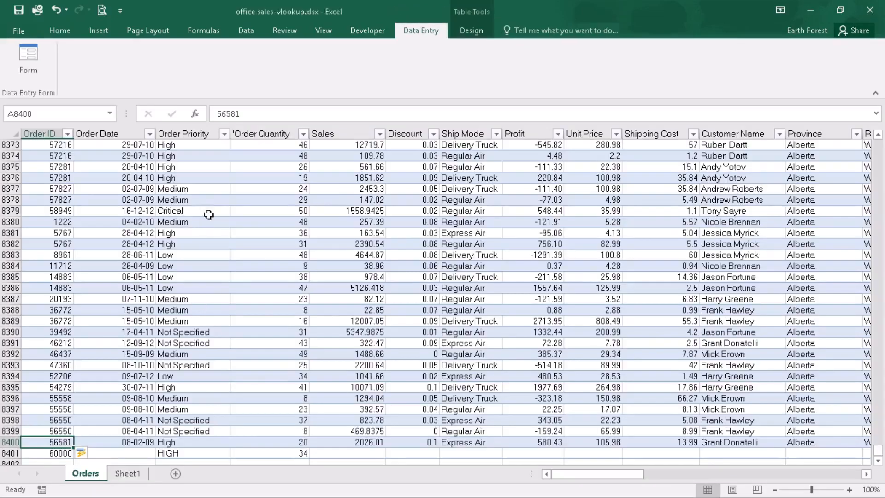
pyautogui.scroll(9, 193, 217)
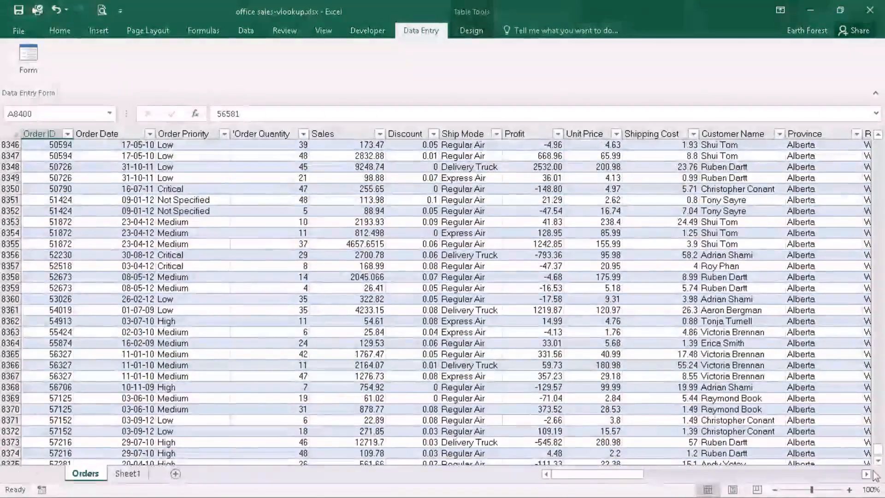
pyautogui.moveTo(879, 449); pyautogui.dragTo(879, 141)
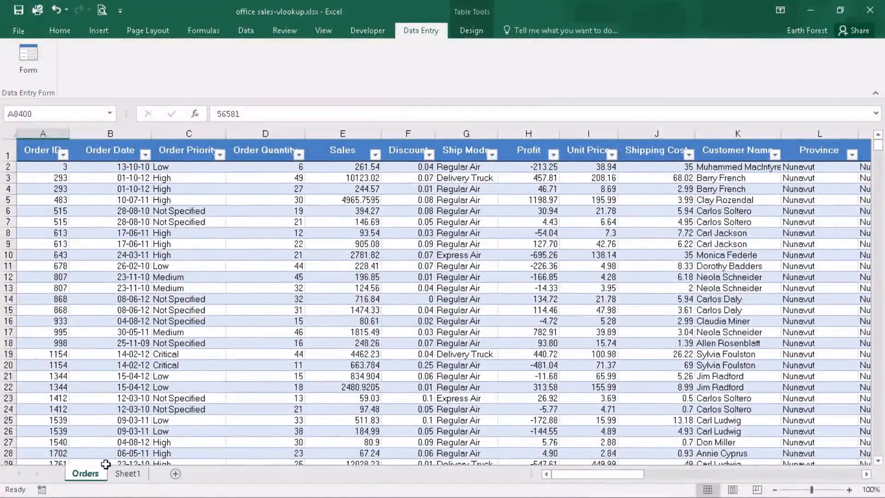
# Narrow column H on Sheet1 to about twice the width of column I and left-align the order ID in H5
pyautogui.click(128, 474)
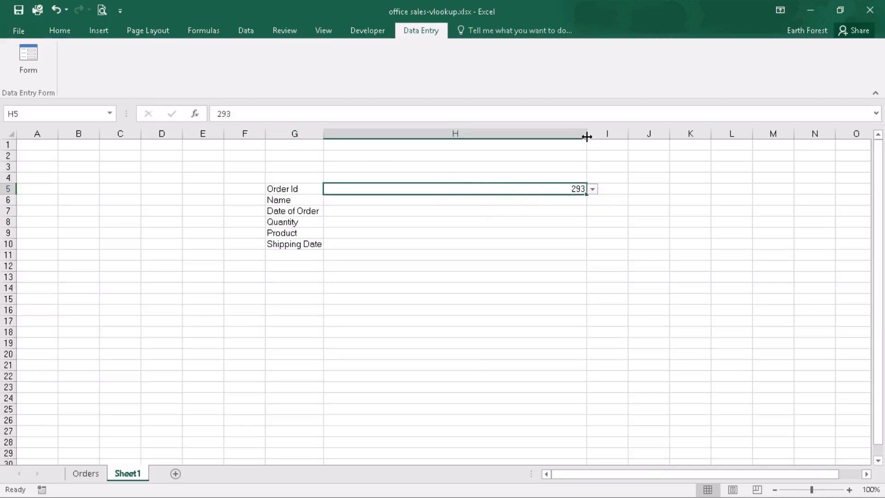
pyautogui.moveTo(587, 136); pyautogui.dragTo(406, 141)
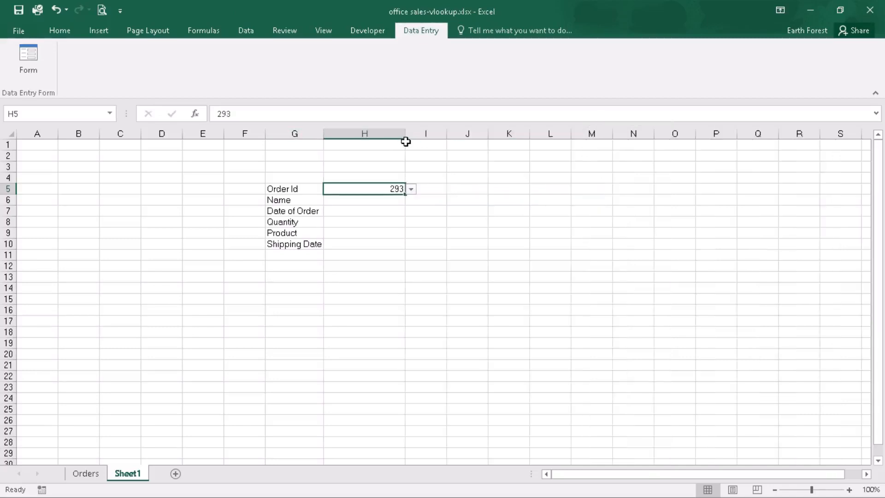
pyautogui.click(58, 32)
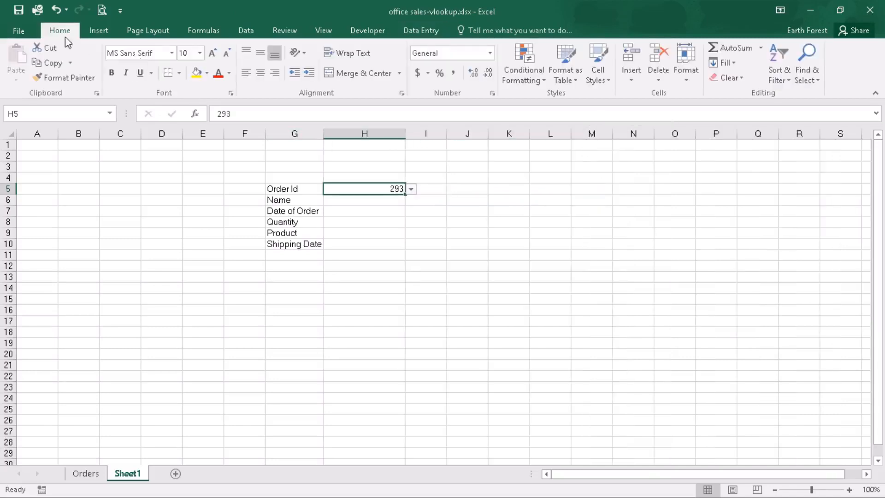
pyautogui.click(249, 74)
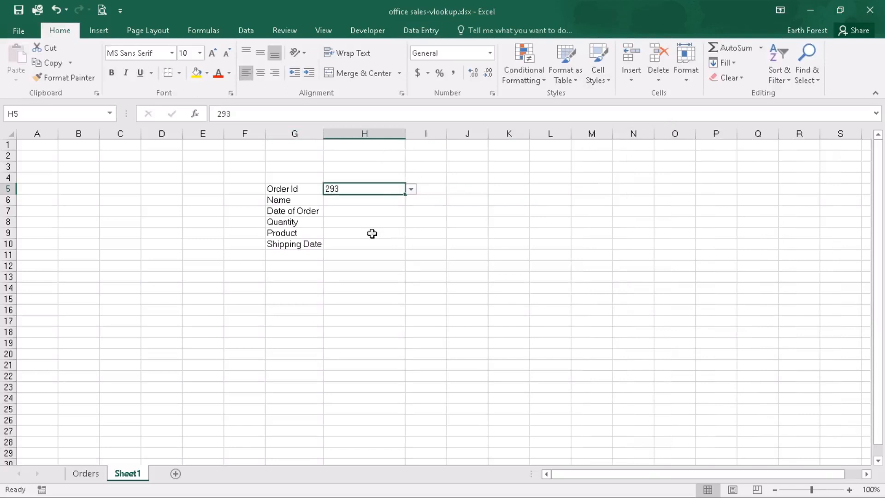
pyautogui.click(343, 201)
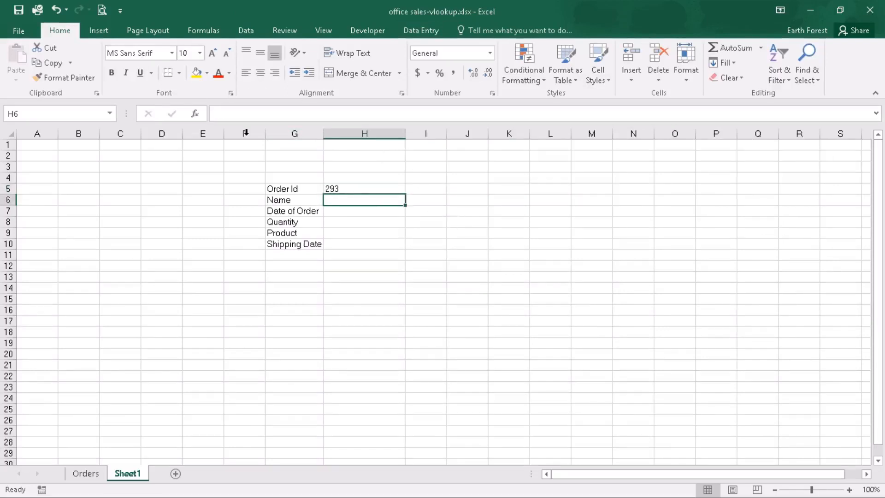
pyautogui.click(256, 119)
pyautogui.write('=')
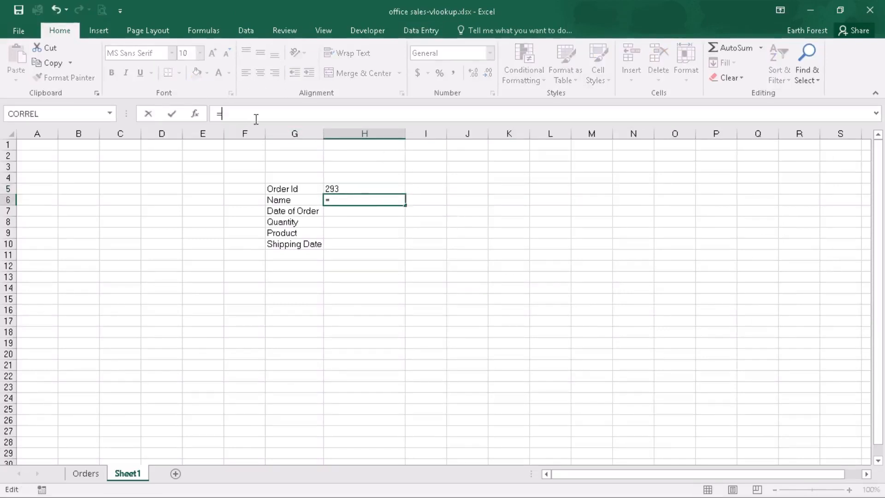
pyautogui.write('vlook')
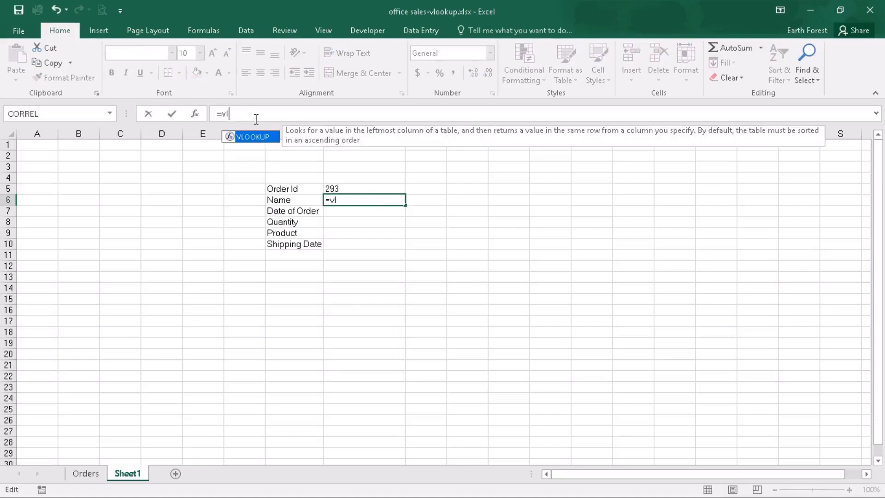
pyautogui.doubleClick(259, 134)
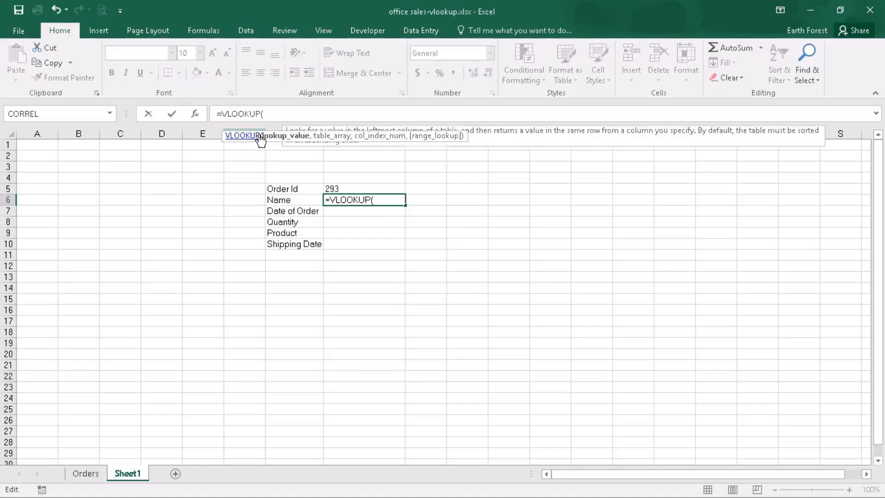
pyautogui.click(344, 188)
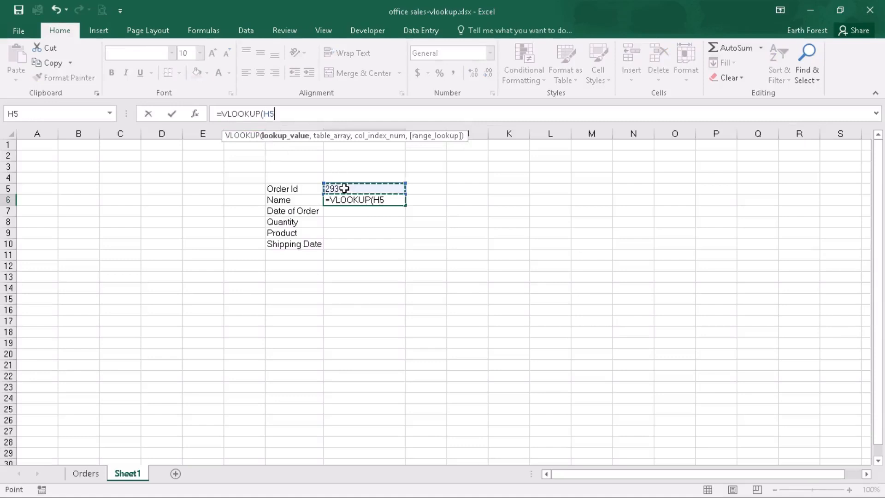
pyautogui.write(',')
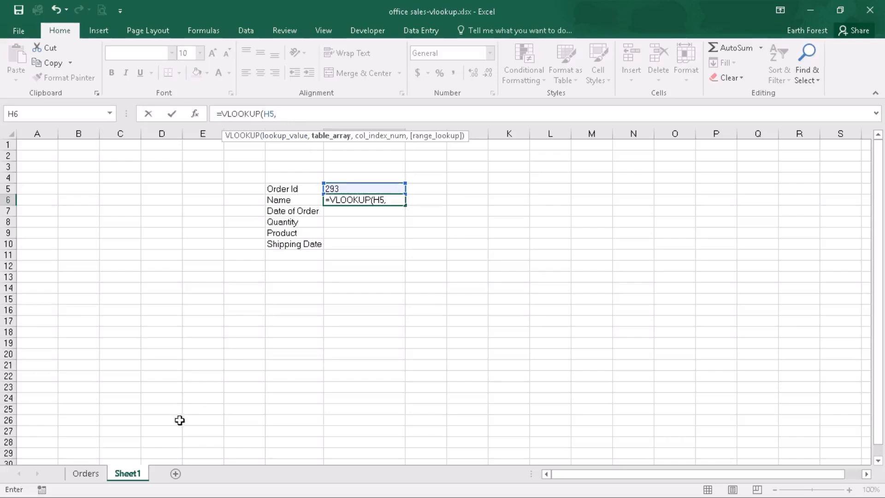
pyautogui.click(88, 473)
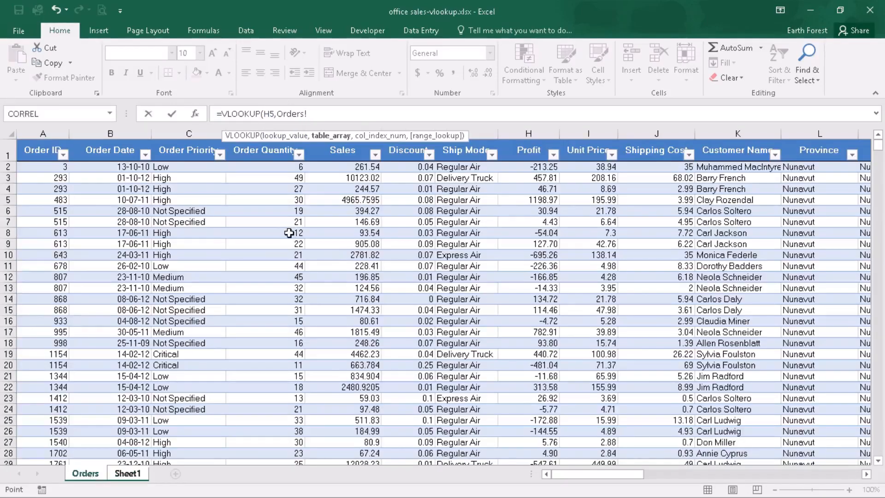
pyautogui.press('BackSpace')
pyautogui.press('BackSpace')
pyautogui.press('BackSpace')
pyautogui.press('BackSpace')
pyautogui.press('BackSpace')
pyautogui.press('BackSpace')
pyautogui.press('BackSpace')
pyautogui.press('BackSpace')
pyautogui.press('BackSpace')
pyautogui.press('BackSpace')
pyautogui.press('BackSpace')
pyautogui.press('BackSpace')
pyautogui.press('BackSpace')
pyautogui.press('BackSpace')
pyautogui.press('BackSpace')
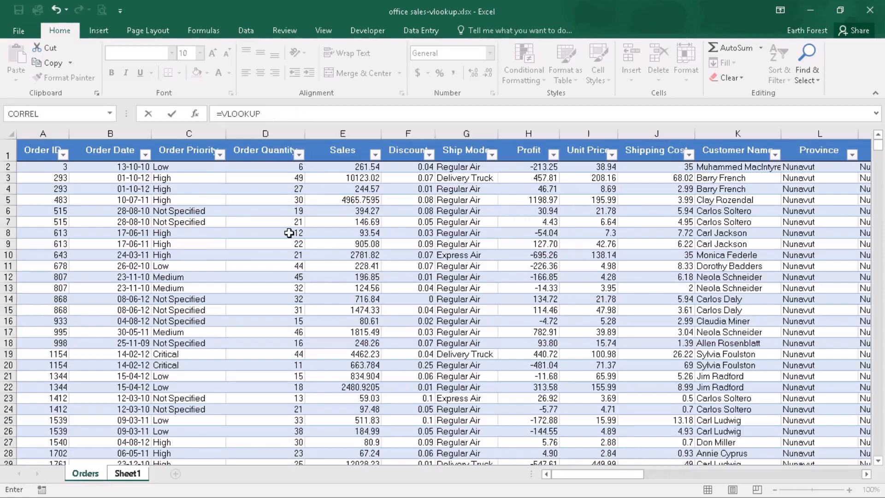
pyautogui.press('Escape')
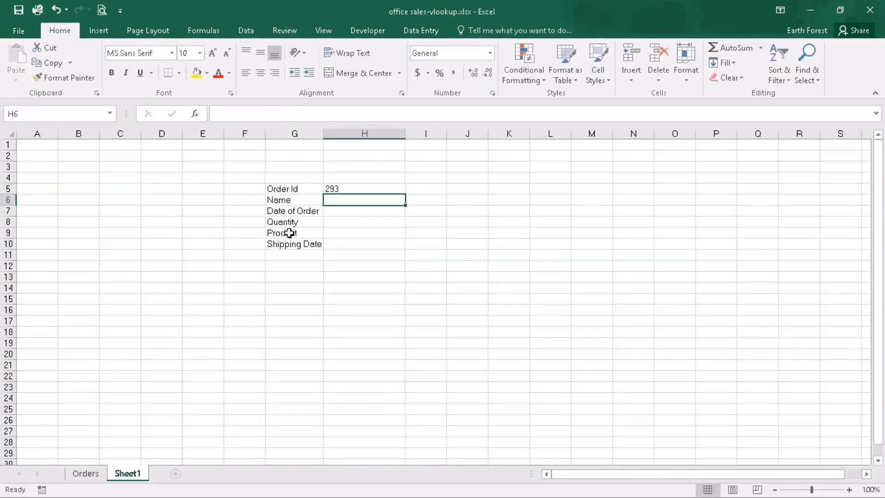
# Rename the Orders table from Table1 to alldata in the Name Manager
pyautogui.click(88, 474)
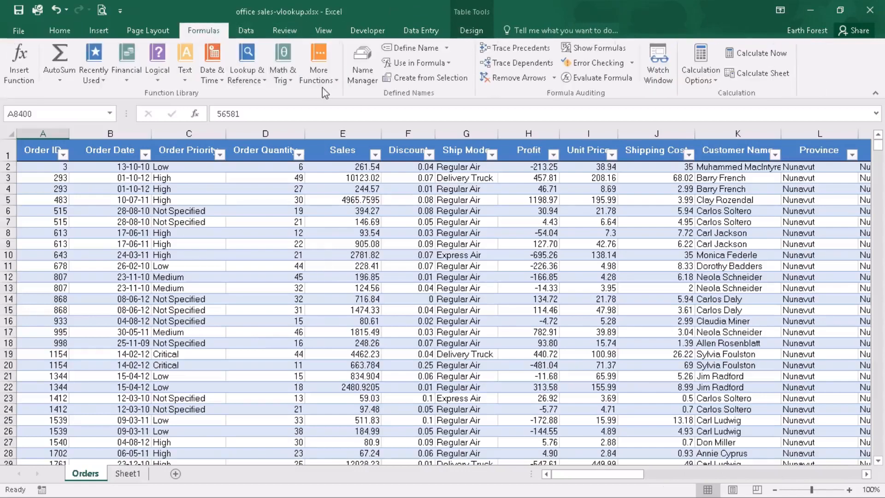
pyautogui.click(362, 64)
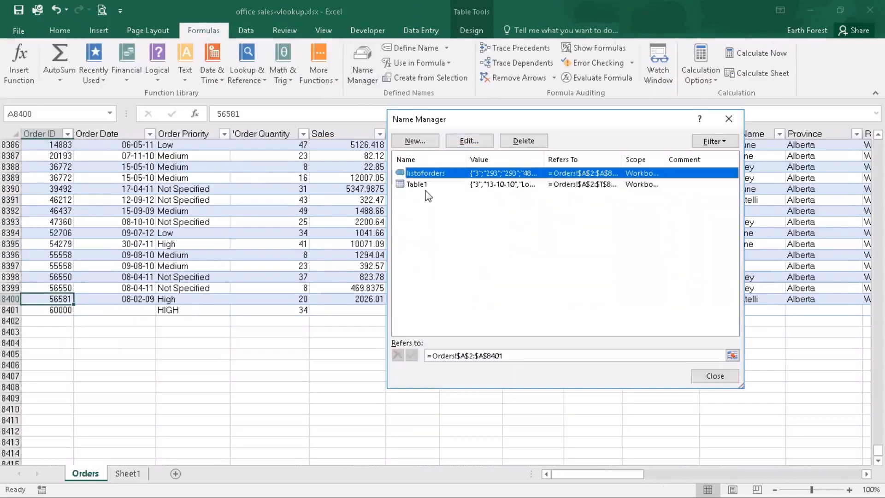
pyautogui.click(423, 187)
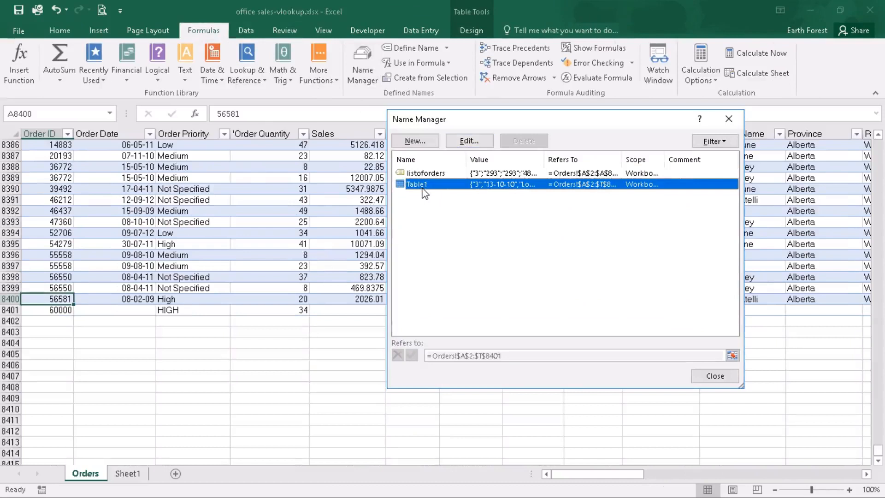
pyautogui.click(474, 144)
pyautogui.moveTo(563, 205); pyautogui.dragTo(509, 206)
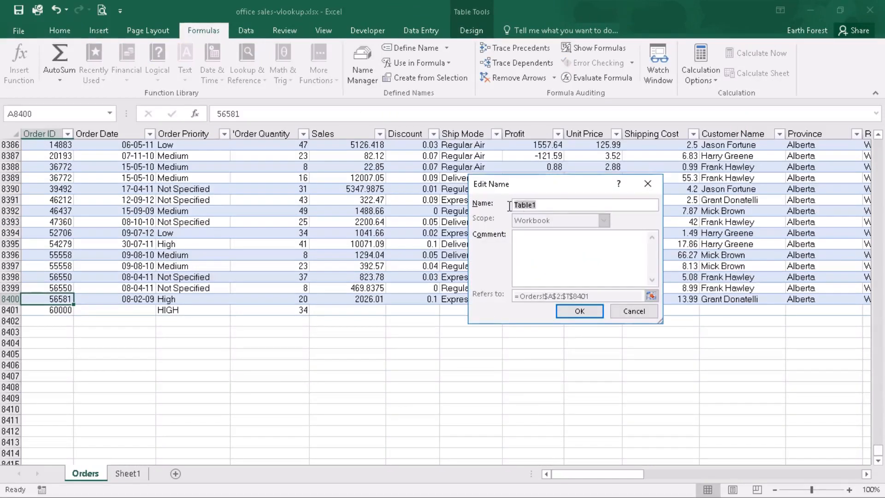
pyautogui.write('alldata')
pyautogui.click(582, 311)
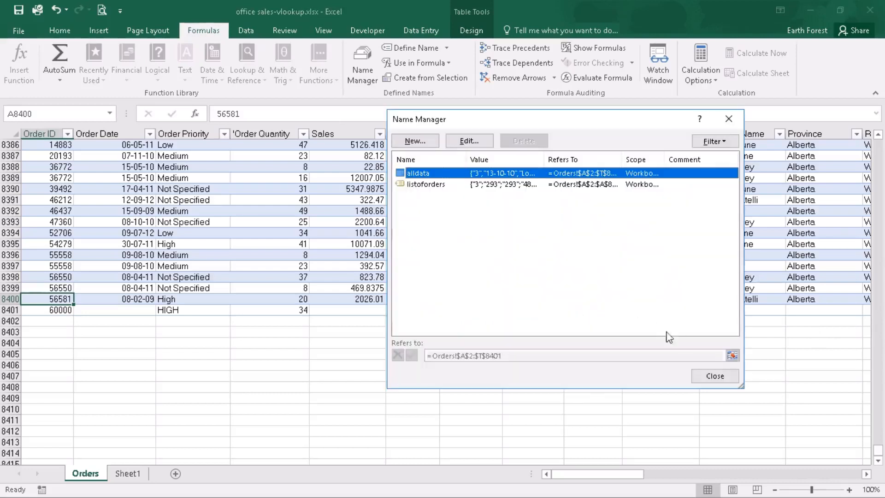
pyautogui.moveTo(712, 375); pyautogui.dragTo(441, 200)
pyautogui.click(715, 376)
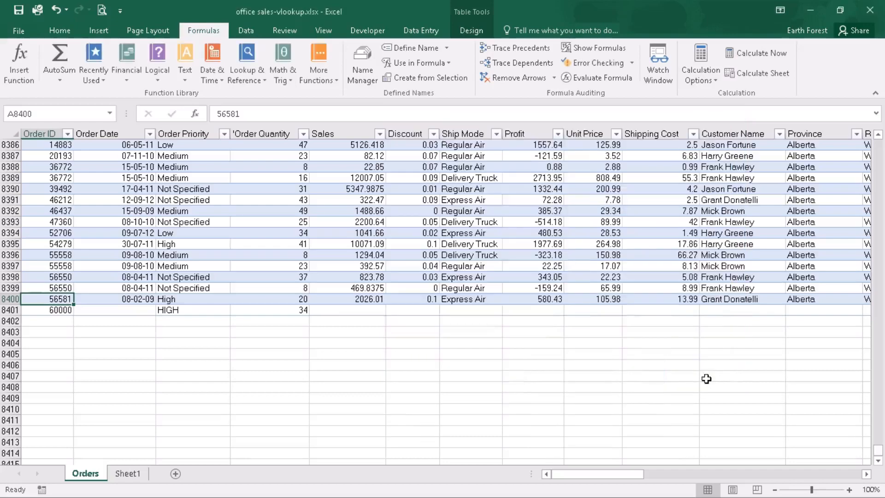
# Enter =VLOOKUP(H5,alldata,11,FALSE) in cell H6 on Sheet1 to retrieve the customer name for the order ID
pyautogui.click(130, 473)
pyautogui.click(350, 188)
pyautogui.click(339, 199)
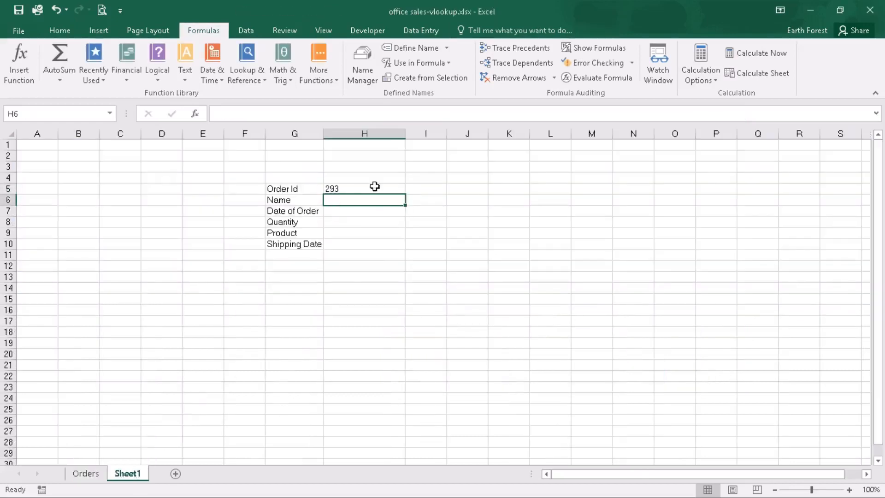
pyautogui.click(275, 115)
pyautogui.write('=vlook')
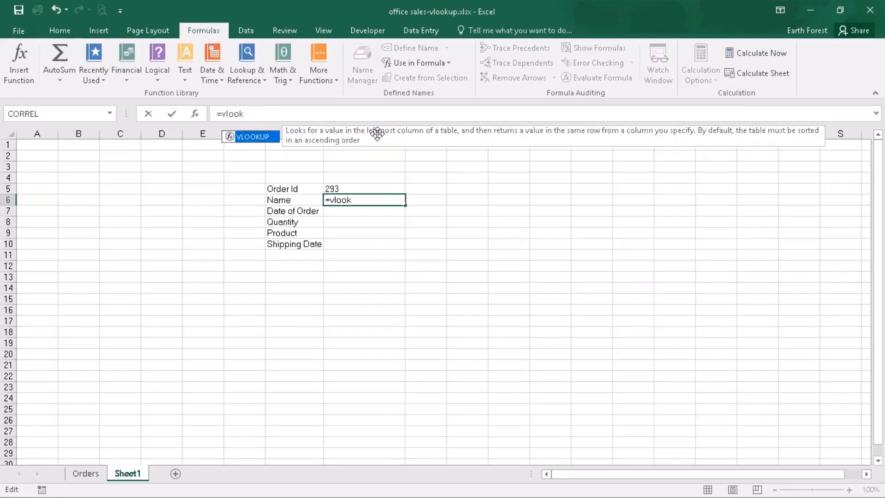
pyautogui.doubleClick(253, 137)
pyautogui.click(331, 190)
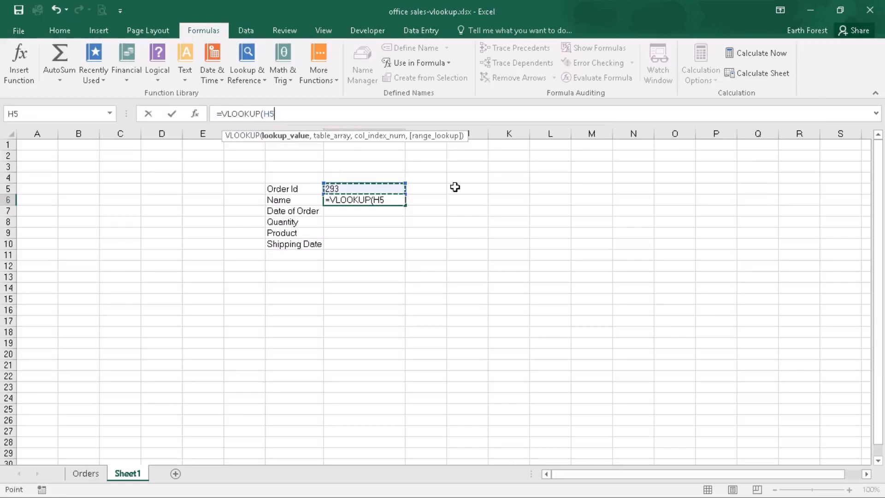
pyautogui.write(',')
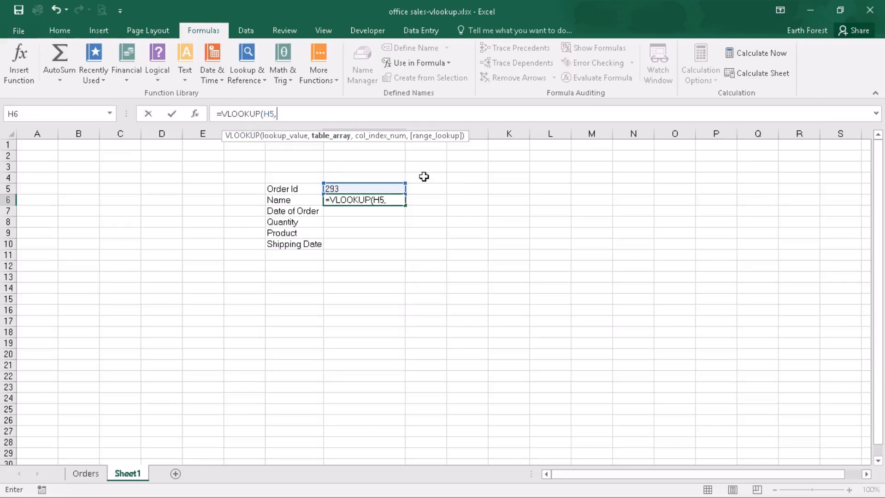
pyautogui.write('all')
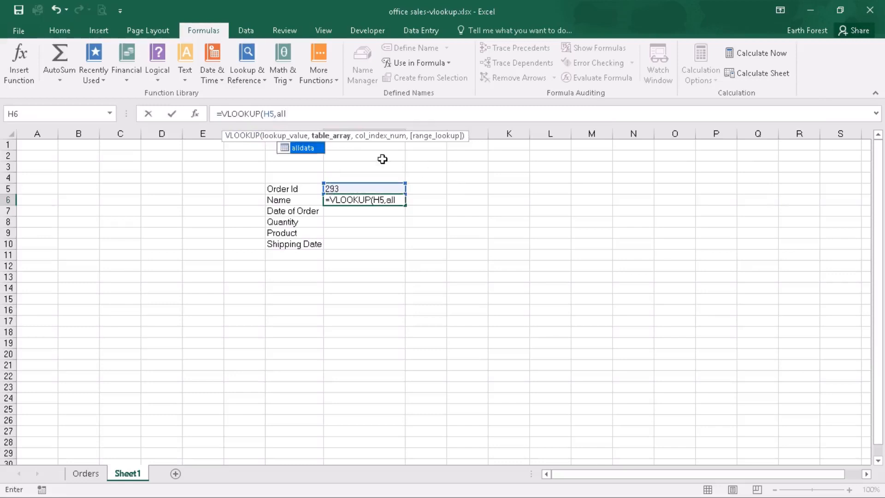
pyautogui.doubleClick(307, 148)
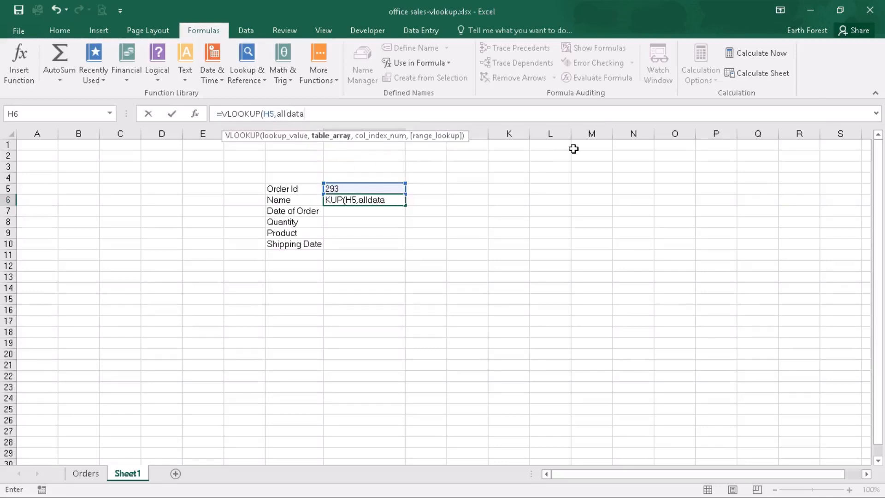
pyautogui.write(',')
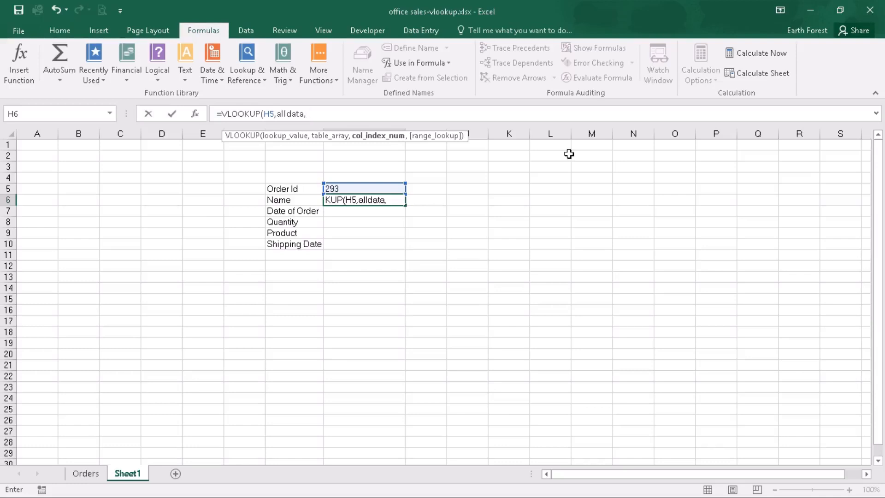
pyautogui.write('2')
pyautogui.press('BackSpace')
pyautogui.write('11')
pyautogui.write(',')
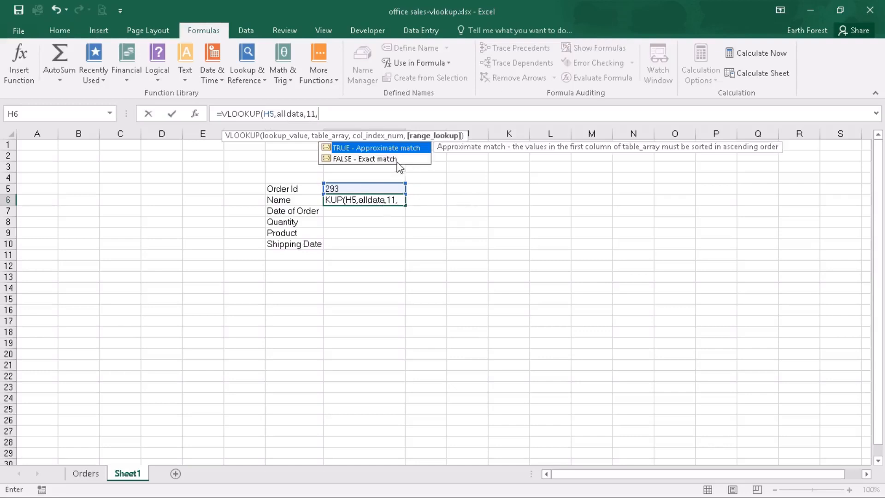
pyautogui.doubleClick(372, 159)
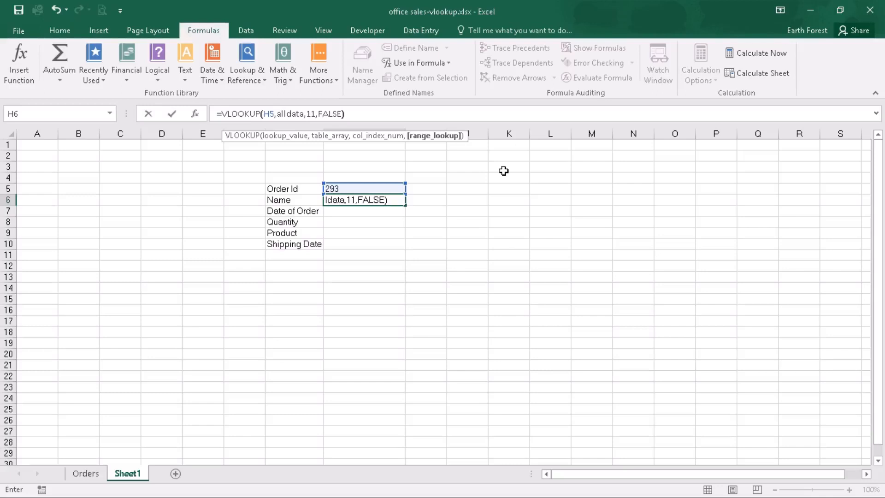
pyautogui.write(')')
pyautogui.click(172, 115)
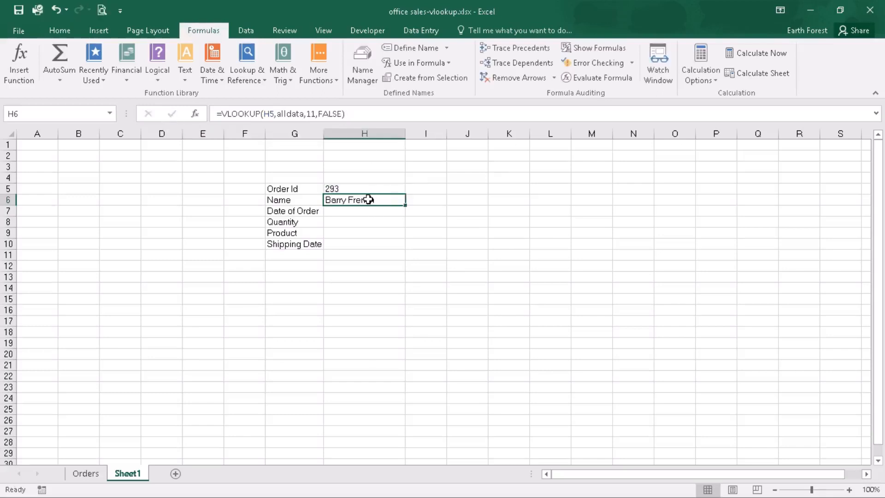
pyautogui.click(348, 212)
pyautogui.click(355, 200)
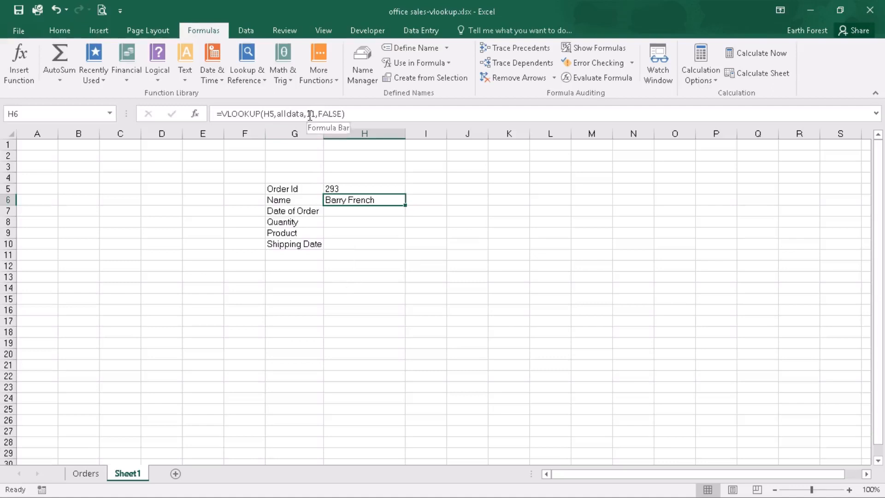
# Enter =VLOOKUP(H5,alldata,2,0) in cell H7 to retrieve the date of order with an exact match
pyautogui.click(350, 211)
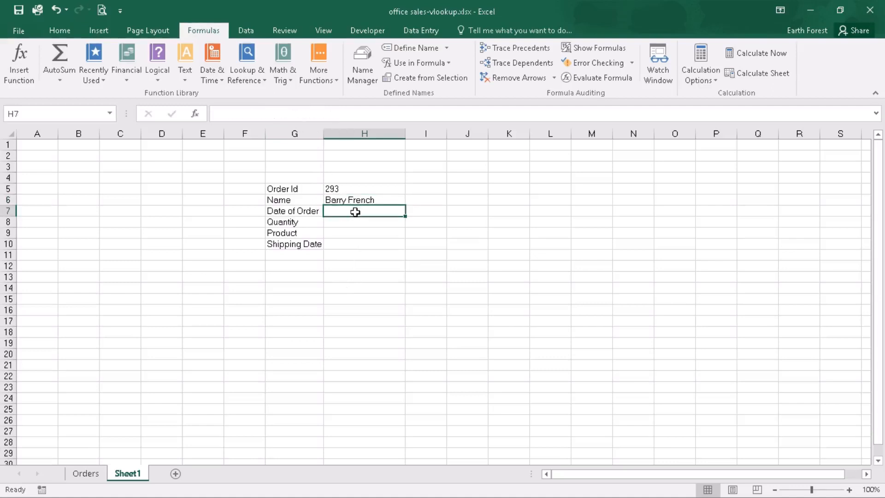
pyautogui.click(280, 113)
pyautogui.write('=v')
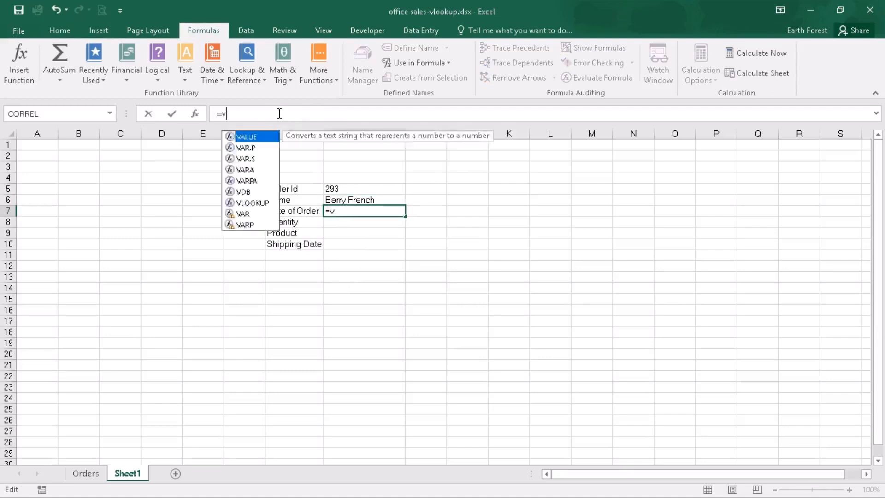
pyautogui.write('lookup(')
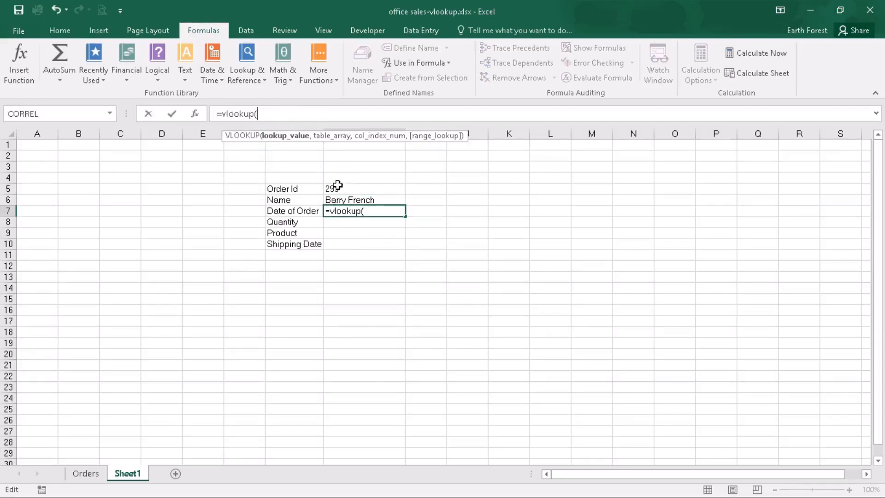
pyautogui.click(338, 185)
pyautogui.write(',')
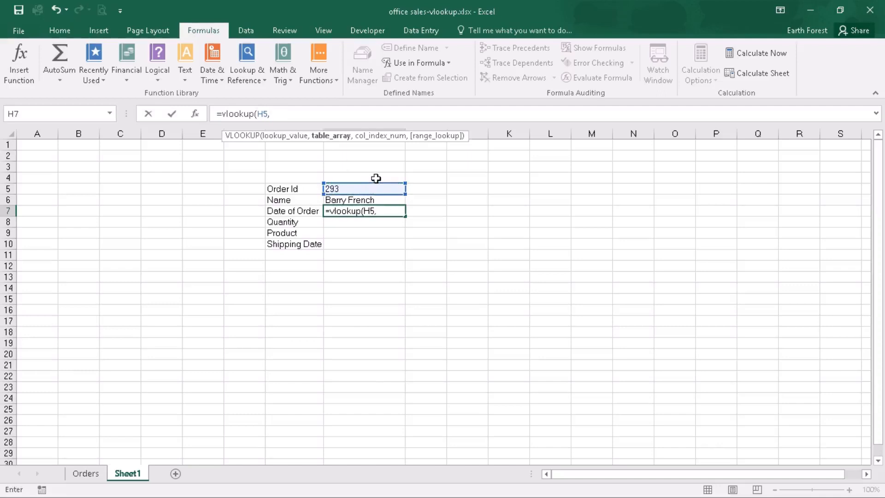
pyautogui.write('alldata')
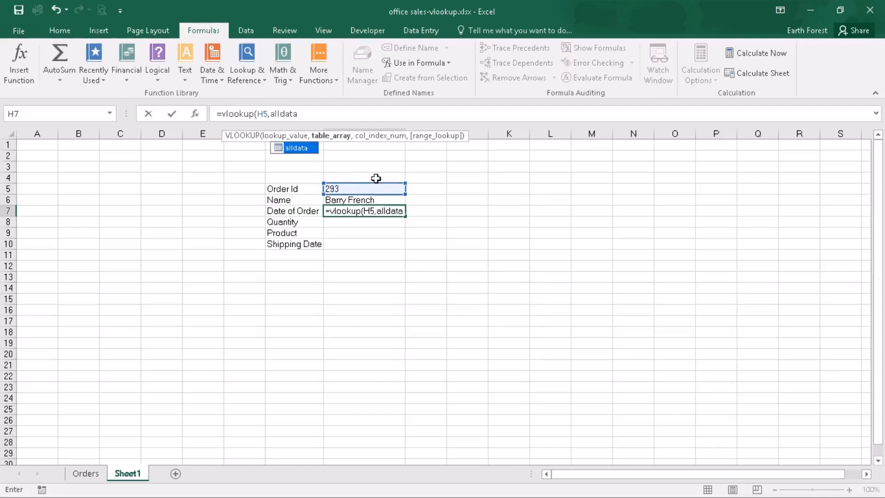
pyautogui.write(',')
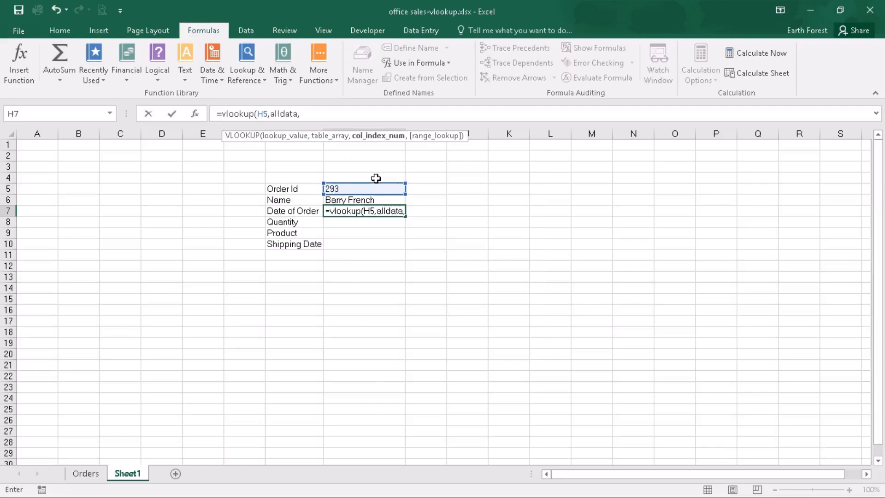
pyautogui.write('2')
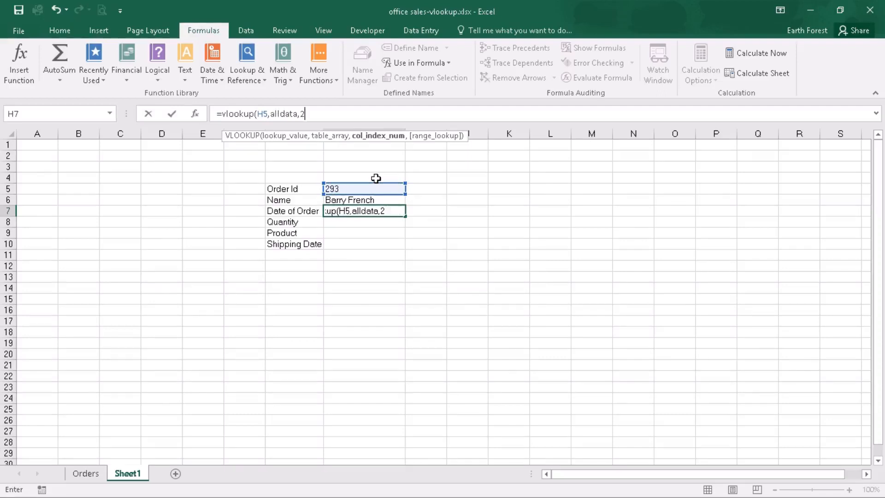
pyautogui.write(',')
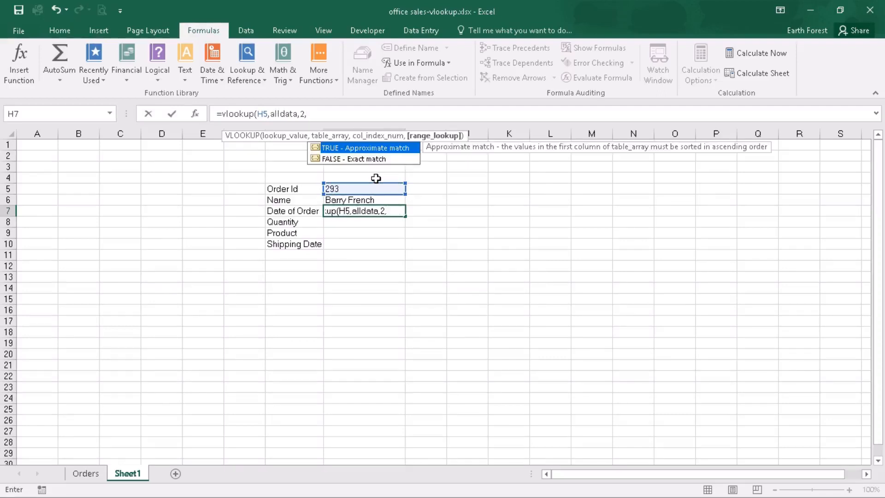
pyautogui.doubleClick(332, 159)
pyautogui.press('BackSpace')
pyautogui.press('BackSpace')
pyautogui.press('BackSpace')
pyautogui.press('BackSpace')
pyautogui.press('BackSpace')
pyautogui.press('BackSpace')
pyautogui.write(',0')
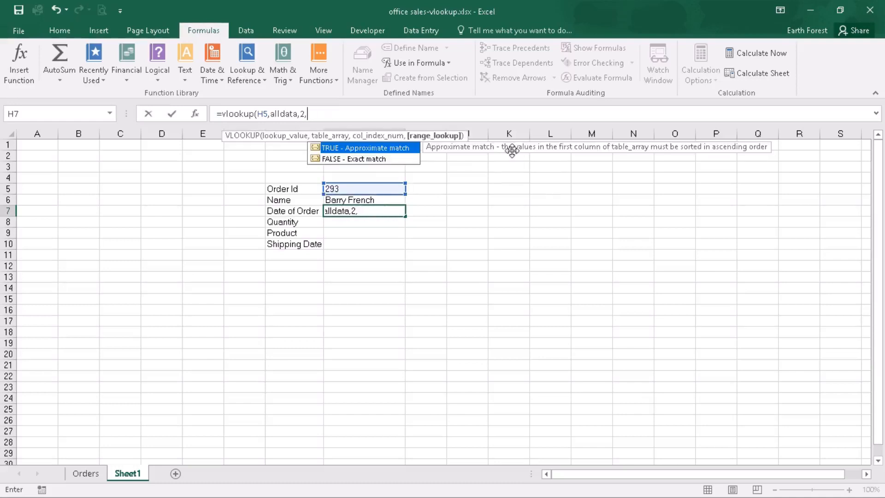
pyautogui.write(')')
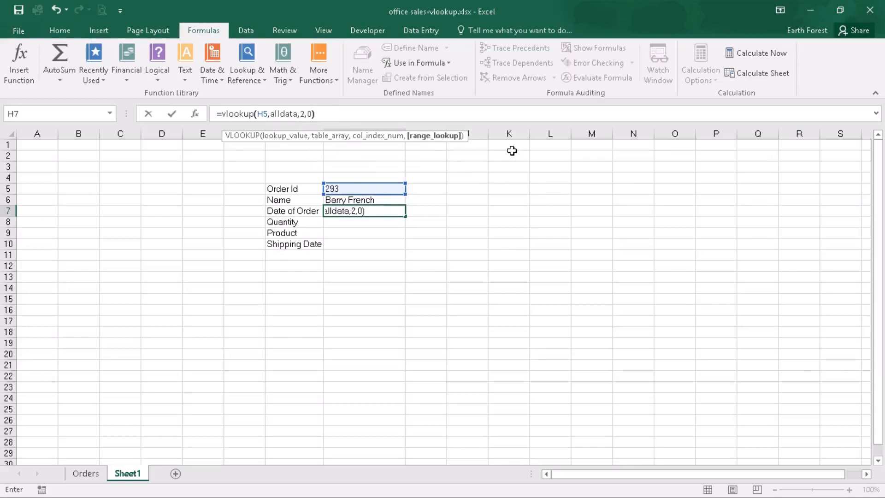
pyautogui.press('Return')
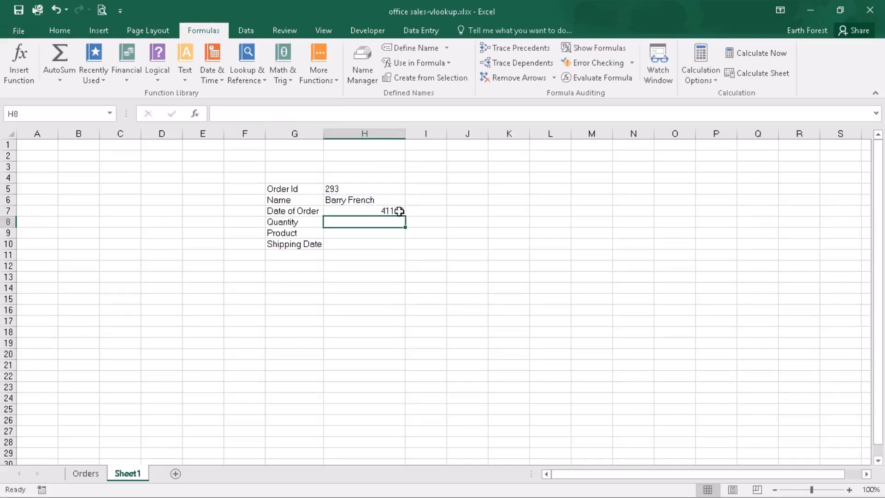
# Format the date of order in H7 as Short Date and left-align it
pyautogui.click(399, 211)
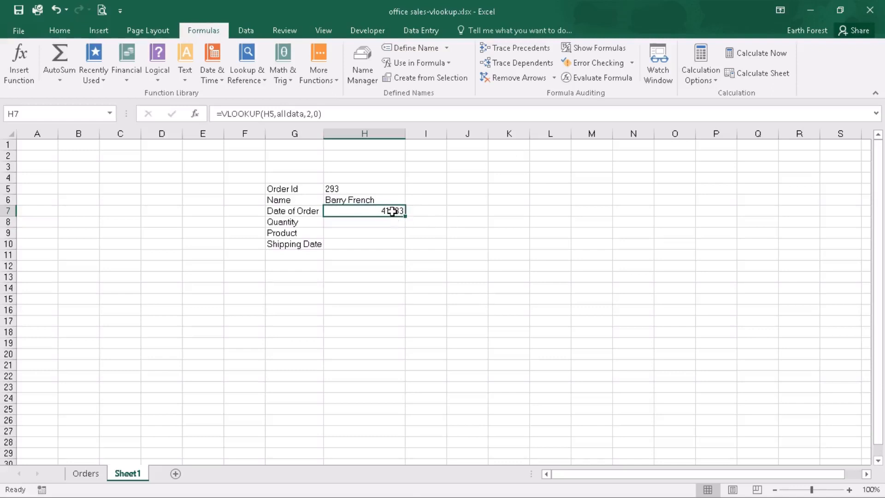
pyautogui.click(60, 34)
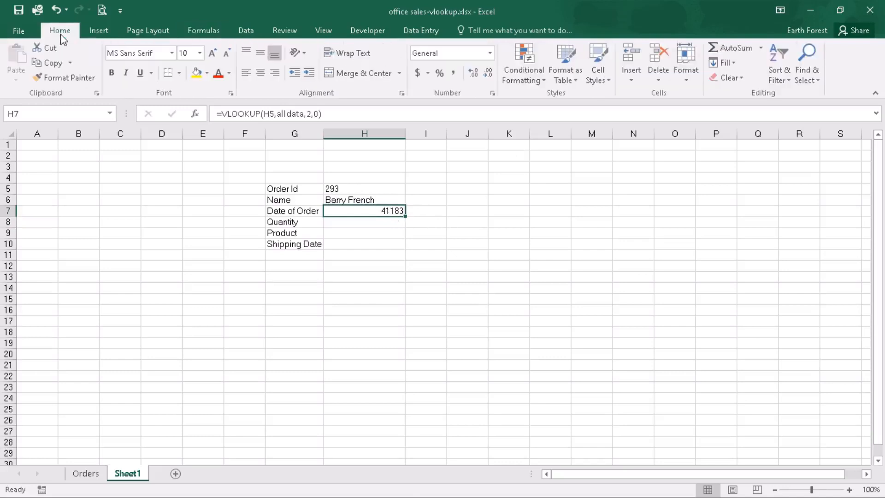
pyautogui.click(490, 52)
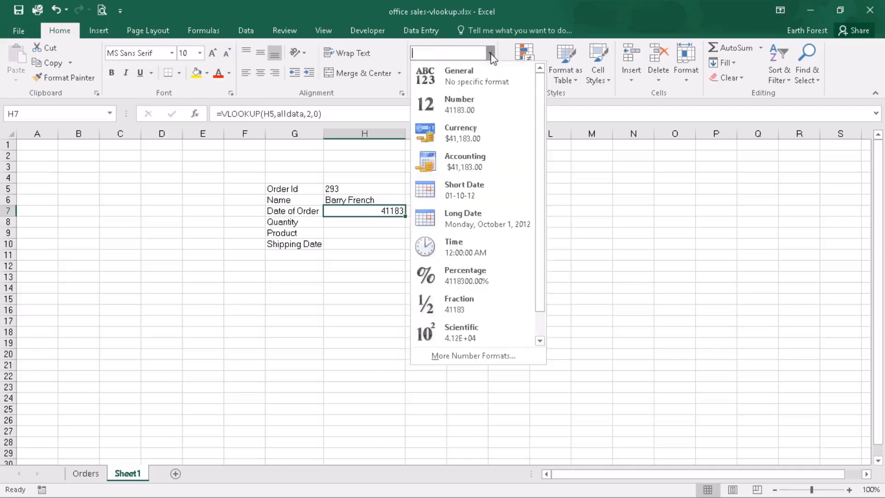
pyautogui.click(497, 201)
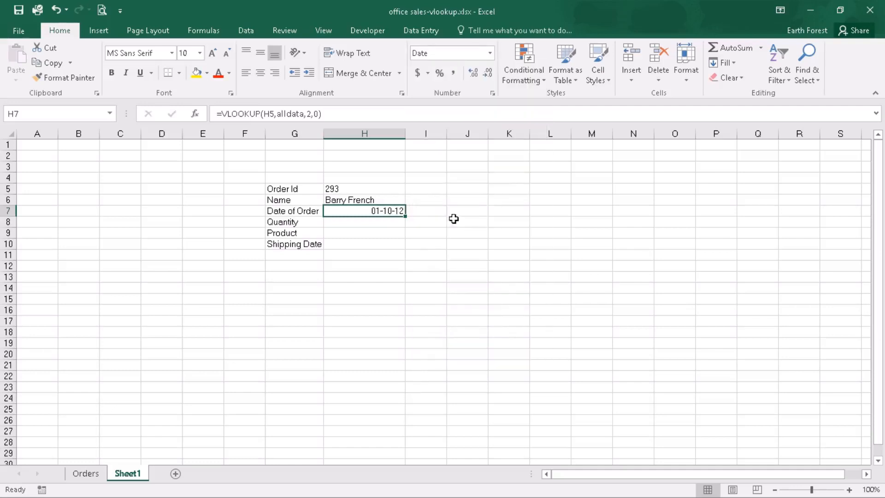
pyautogui.click(267, 81)
pyautogui.click(246, 73)
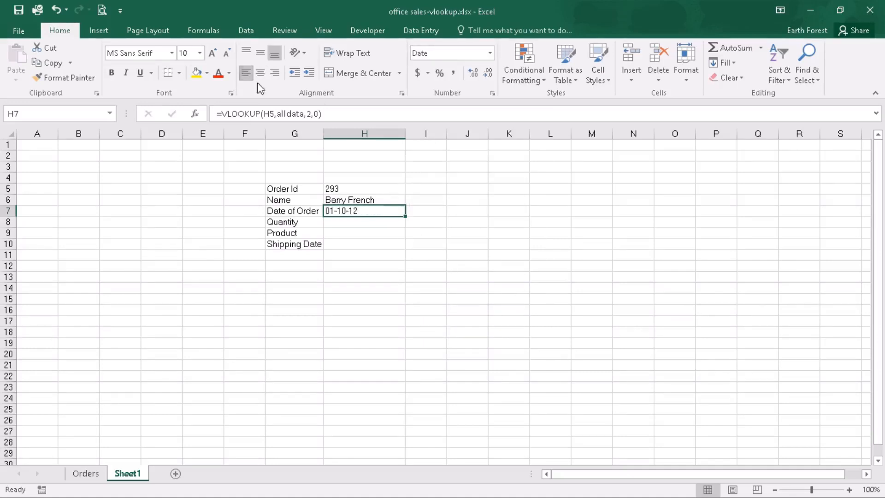
# Enter =VLOOKUP(H5,alldata,4,FALSE) in cell H8 to retrieve the order quantity, and left-align the cell
pyautogui.click(355, 223)
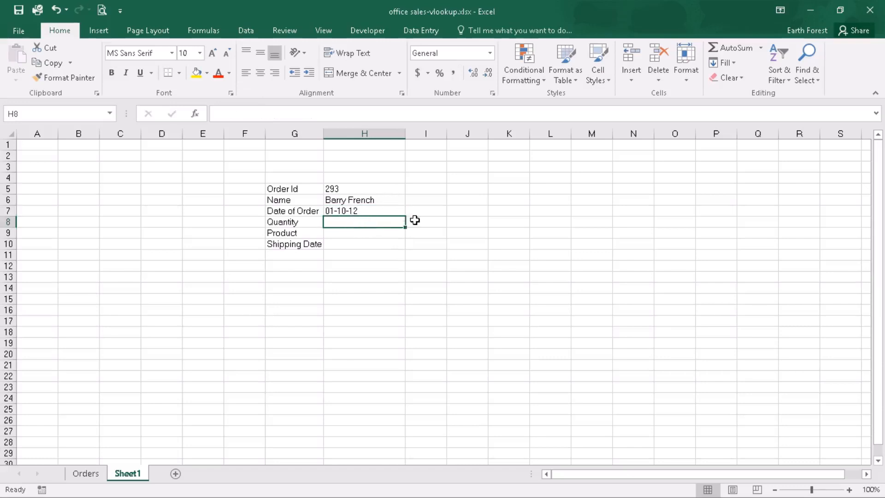
pyautogui.click(296, 115)
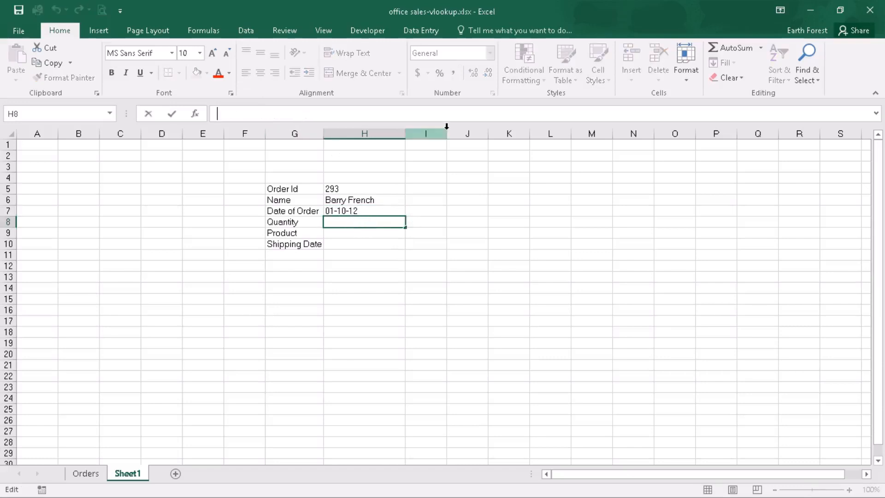
pyautogui.write('=v')
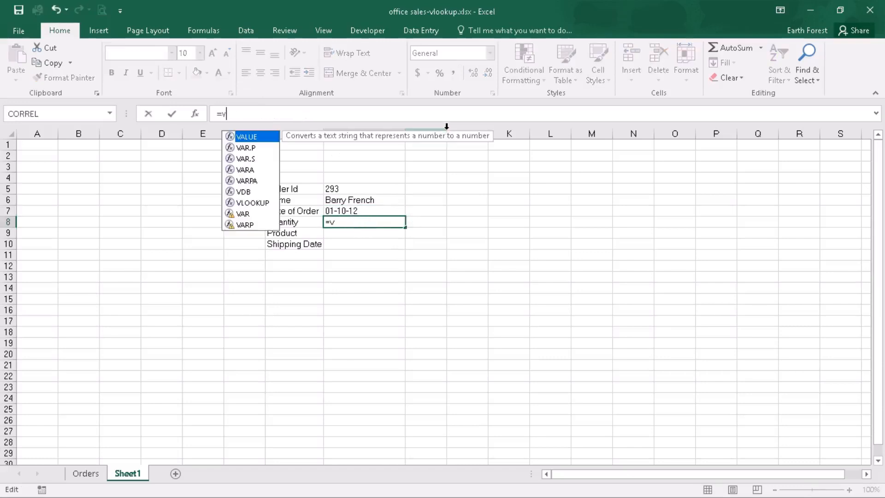
pyautogui.doubleClick(244, 205)
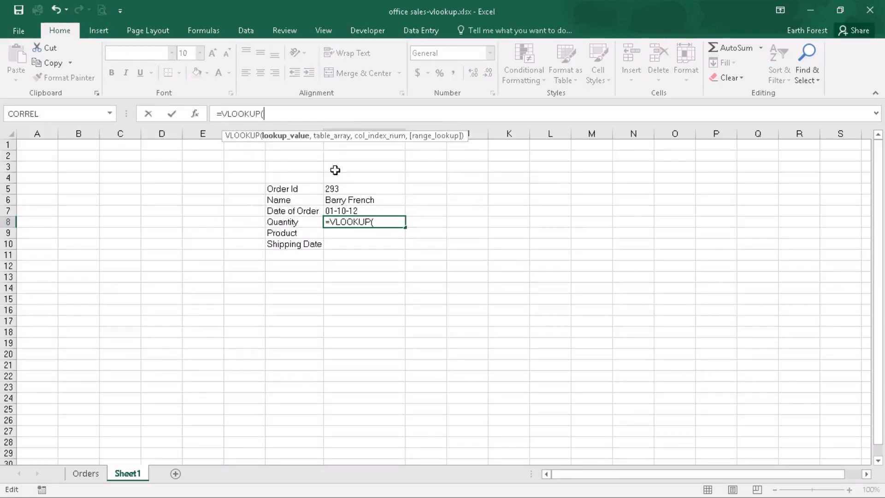
pyautogui.click(345, 190)
pyautogui.write(',allda')
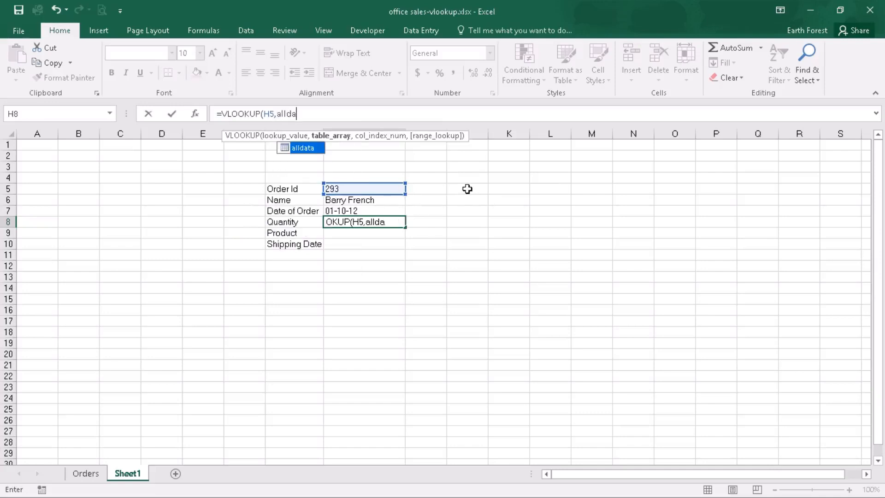
pyautogui.write('ta,')
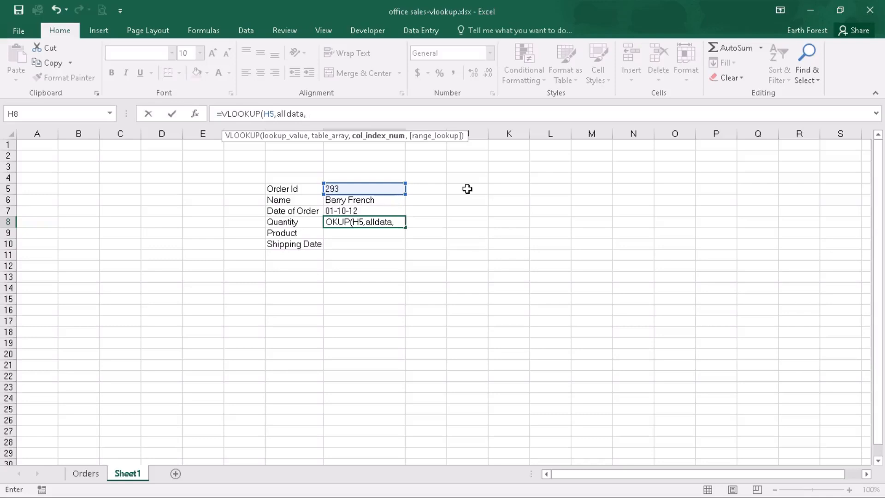
pyautogui.write('4,')
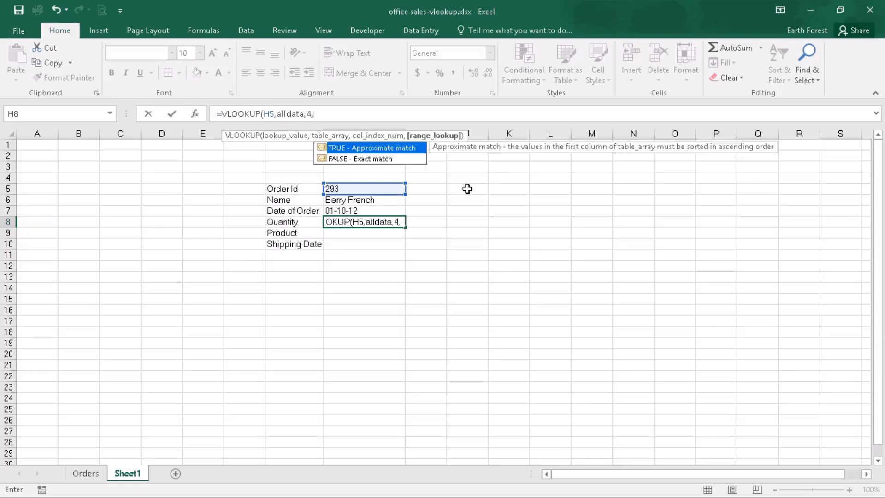
pyautogui.doubleClick(389, 160)
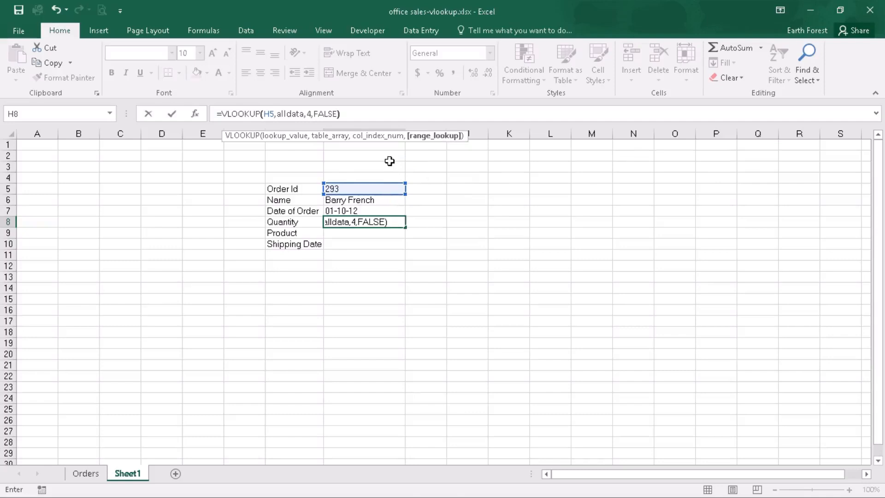
pyautogui.write(')')
pyautogui.press('Return')
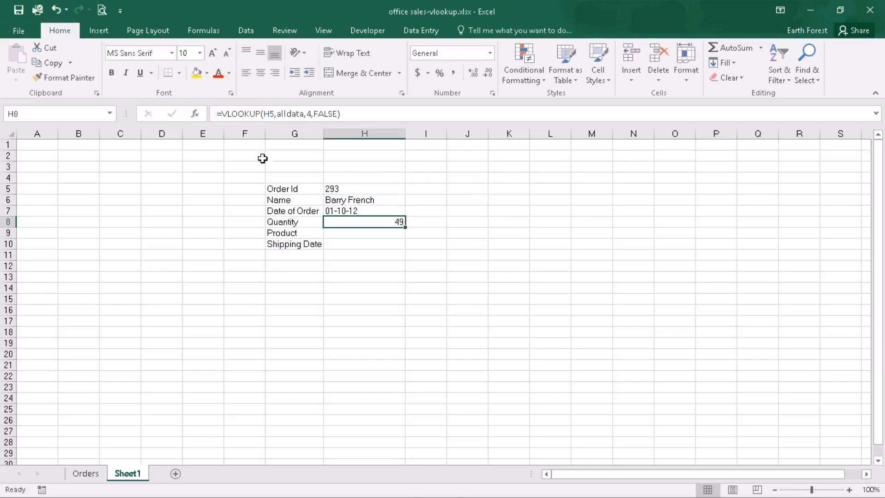
pyautogui.click(246, 73)
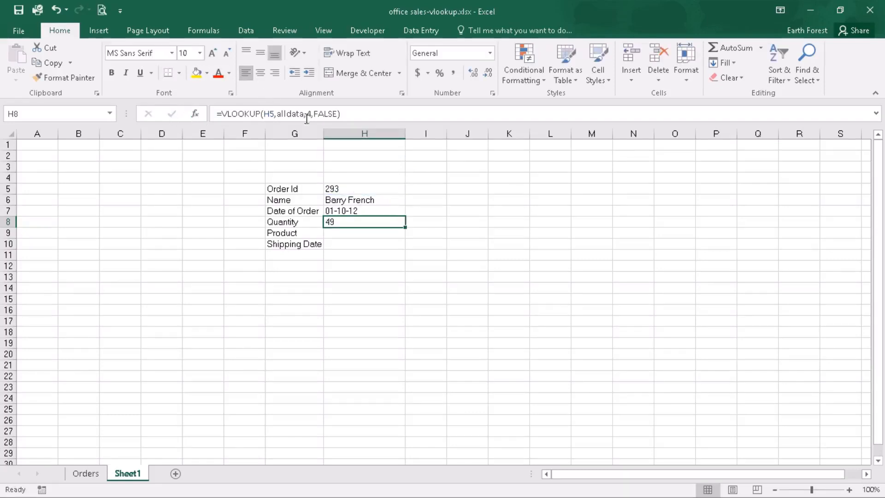
# Fill H8's formula down to H9, change it to =VLOOKUP(H5,alldata,17,FALSE) for the product, and autofit column H
pyautogui.moveTo(405, 226); pyautogui.dragTo(405, 236)
pyautogui.click(375, 232)
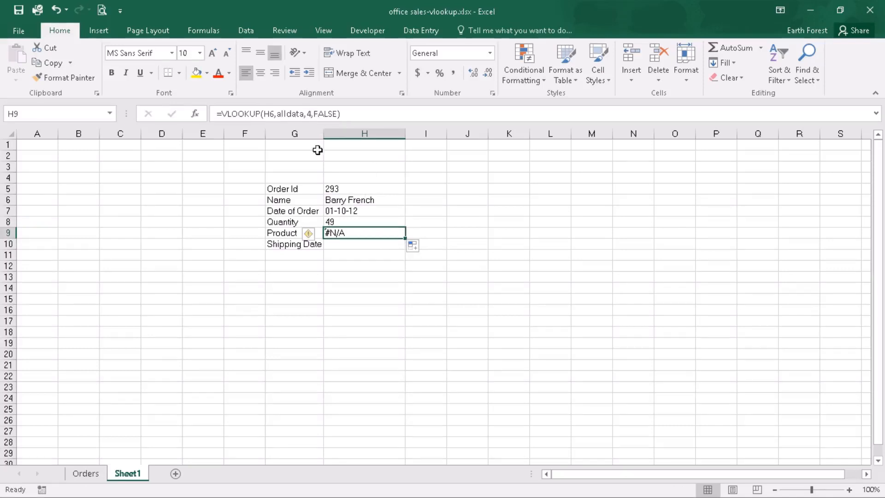
pyautogui.doubleClick(268, 114)
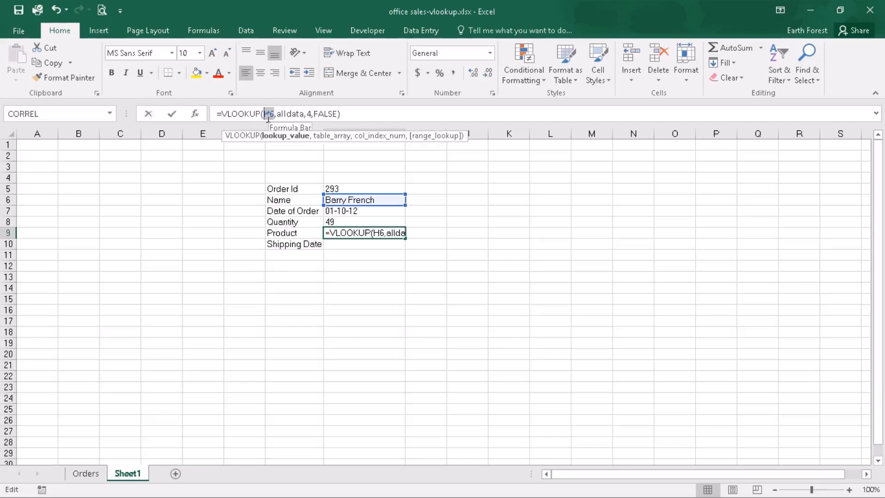
pyautogui.click(358, 188)
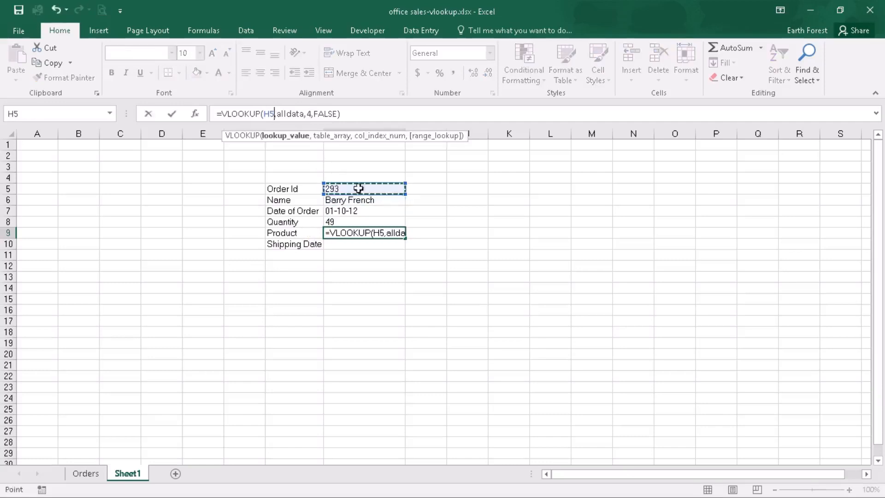
pyautogui.doubleClick(309, 114)
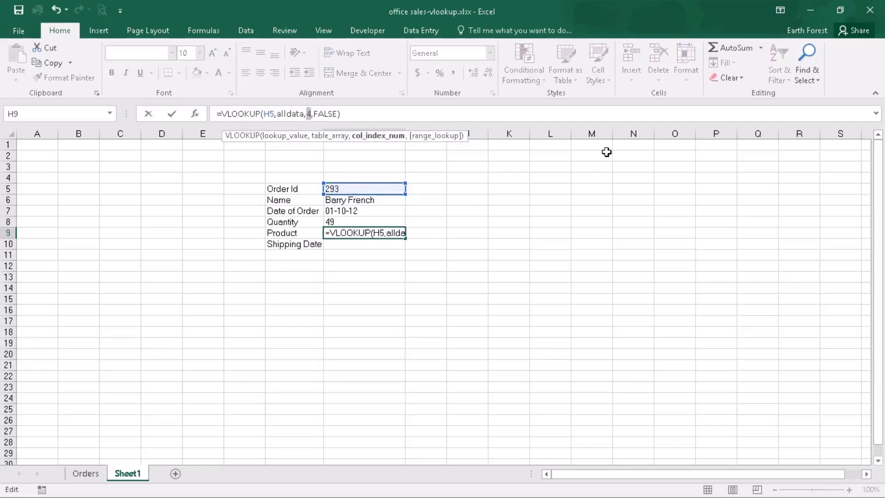
pyautogui.write('17')
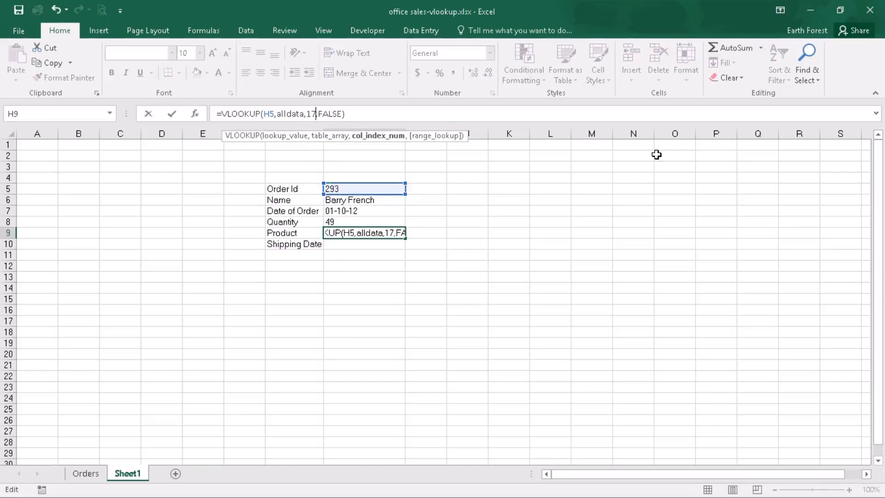
pyautogui.click(172, 118)
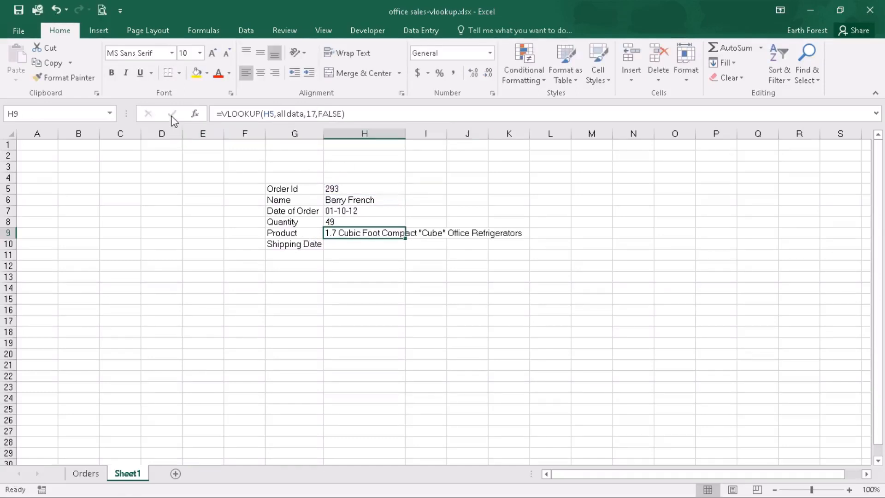
pyautogui.doubleClick(406, 133)
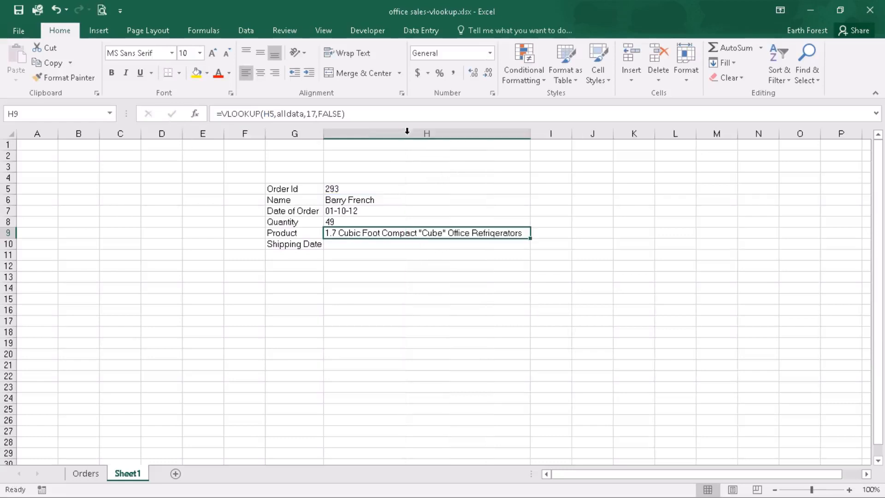
# Enter =VLOOKUP(H5,alldata,20,FALSE) in cell H10 to retrieve the shipping date for the order ID
pyautogui.click(339, 244)
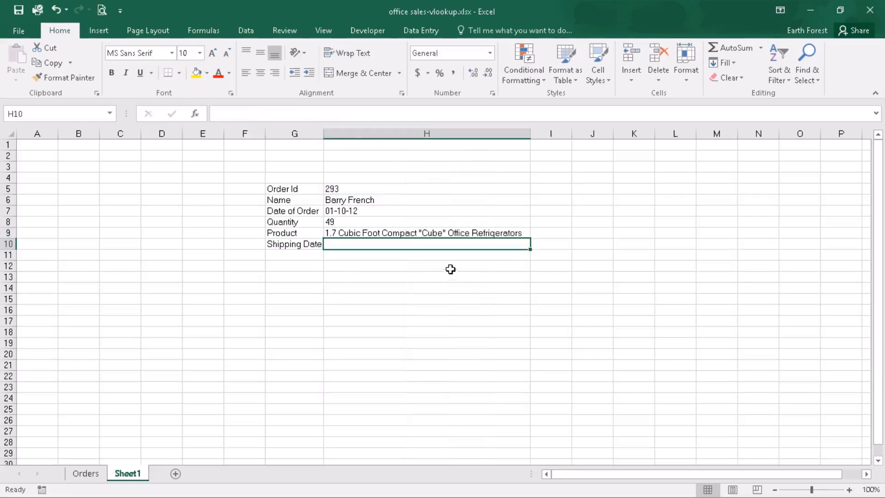
pyautogui.press('F2')
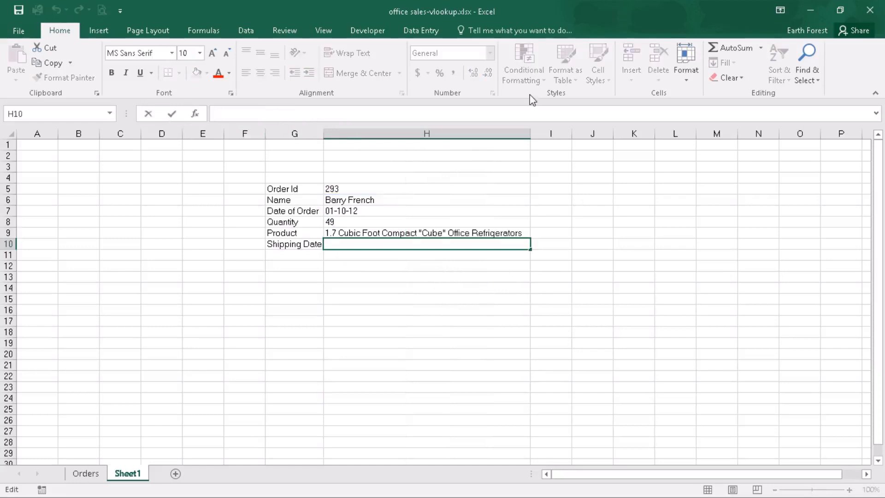
pyautogui.write('=vloo')
pyautogui.write('kup(')
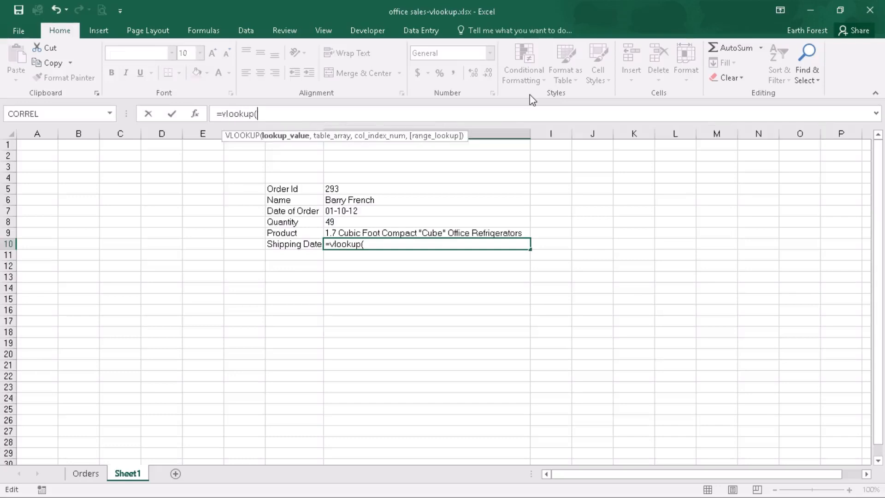
pyautogui.click(336, 189)
pyautogui.write(',all')
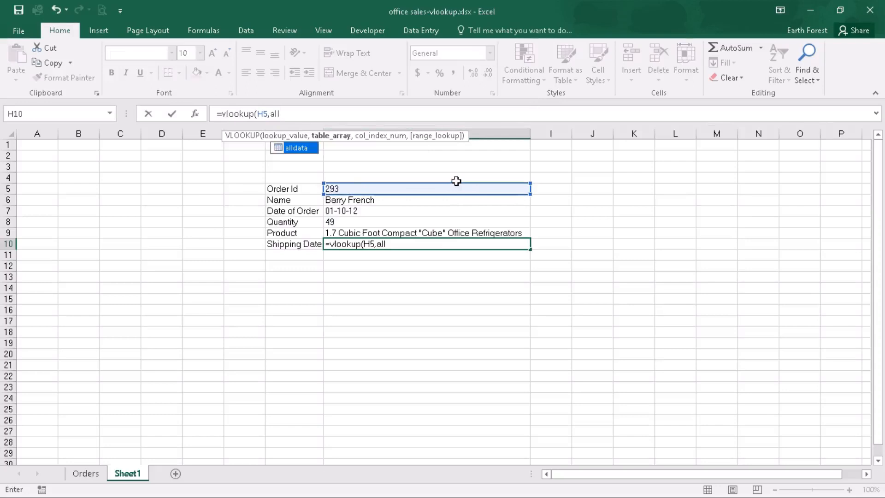
pyautogui.doubleClick(304, 149)
pyautogui.write(',20')
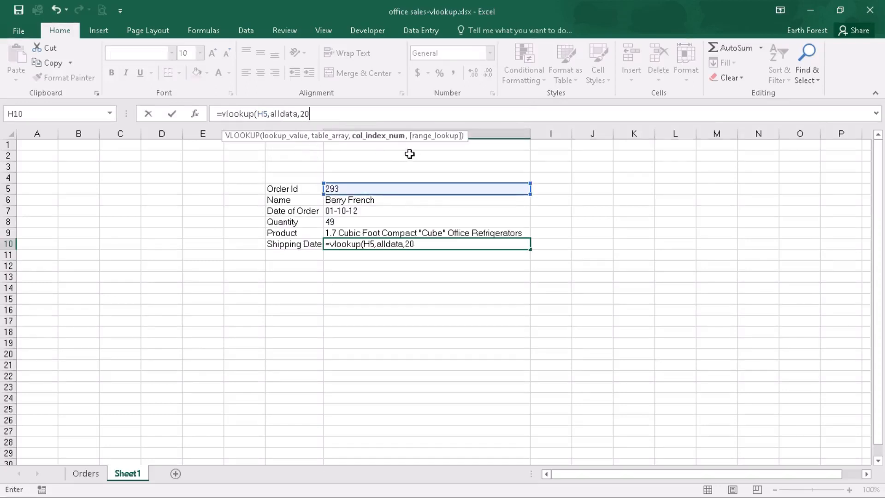
pyautogui.write(',')
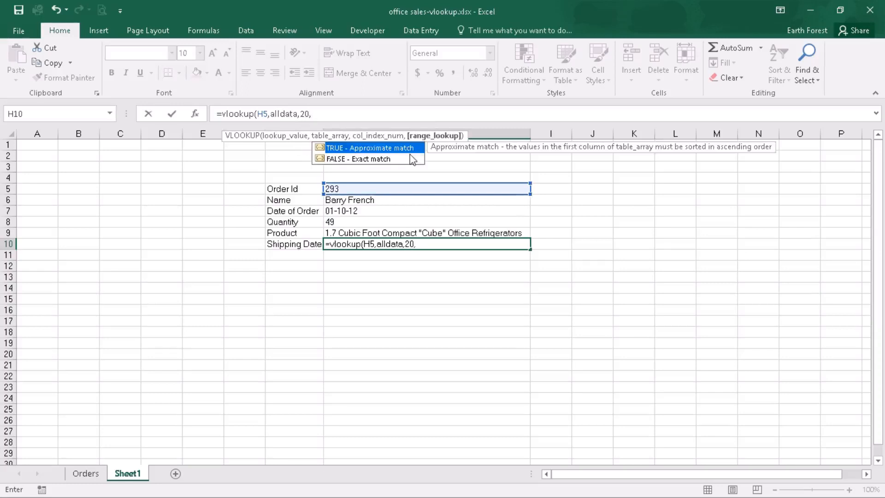
pyautogui.doubleClick(380, 159)
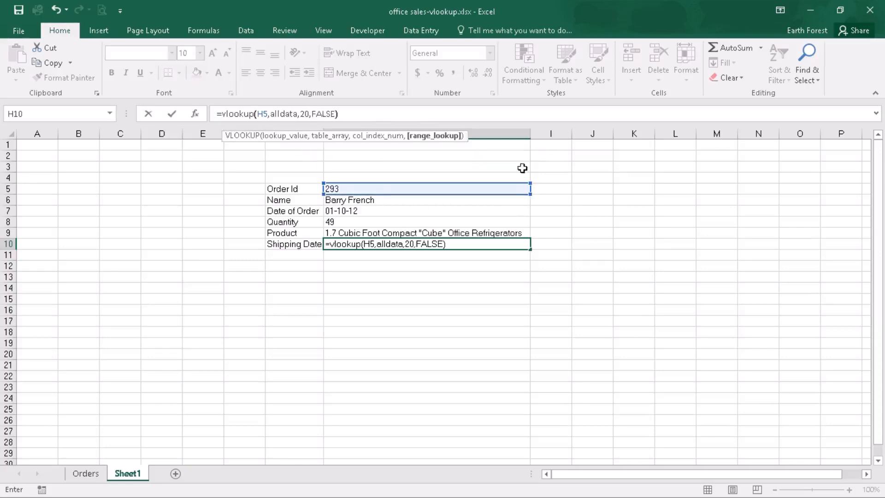
pyautogui.click(174, 114)
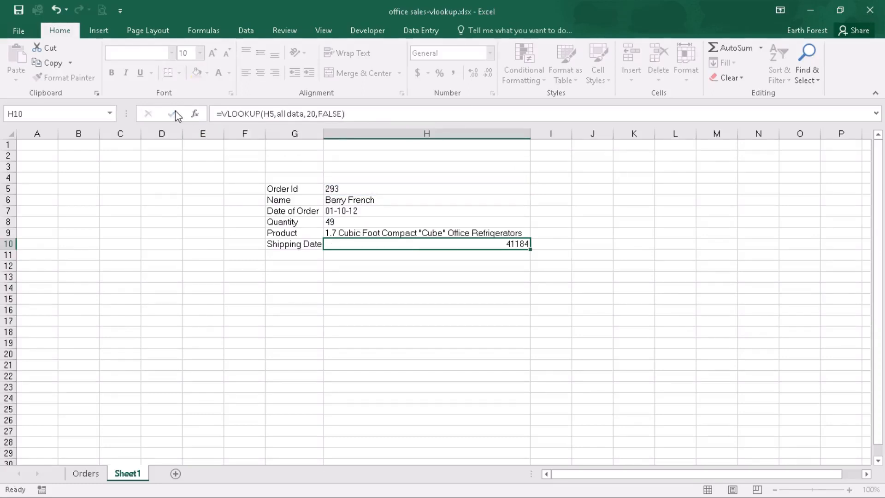
# Enter the title Shipping Report in cell H3 above the lookup block
pyautogui.click(336, 164)
pyautogui.write('Shipping Report')
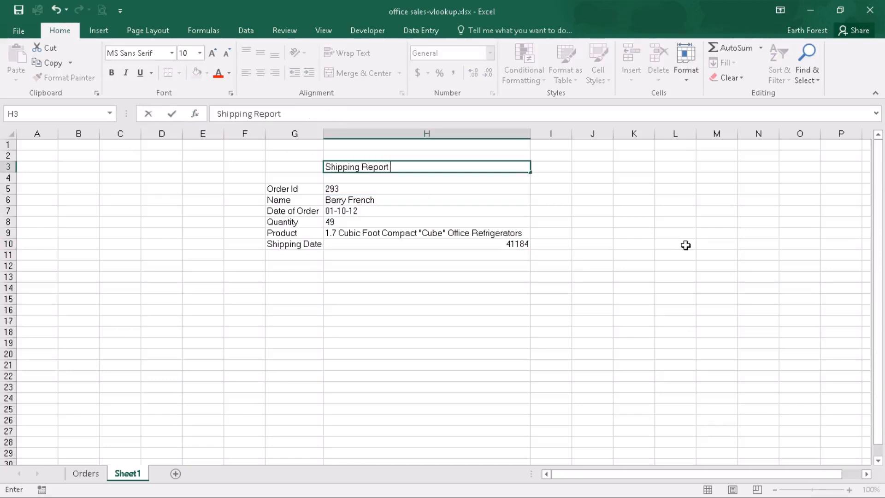
pyautogui.click(736, 374)
# Make the field labels in G5:G10 bold and autofit column G to their width
pyautogui.moveTo(286, 190); pyautogui.dragTo(288, 240)
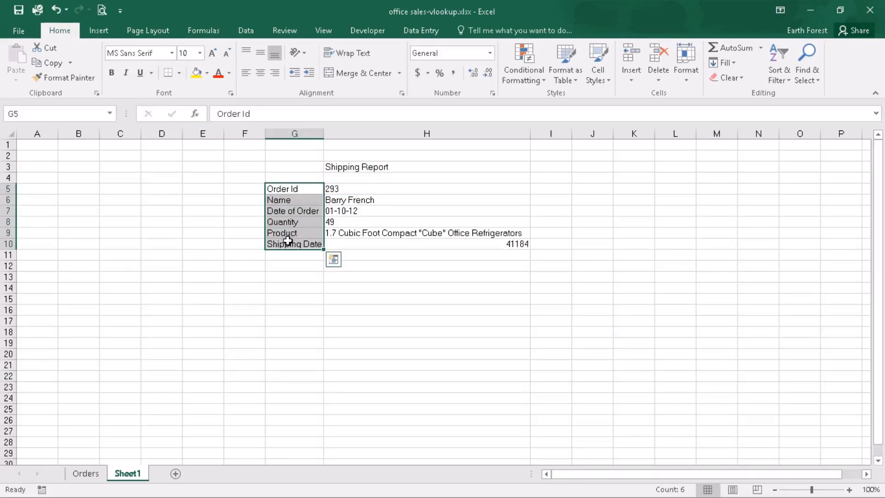
pyautogui.hotkey('ctrl', 'b')
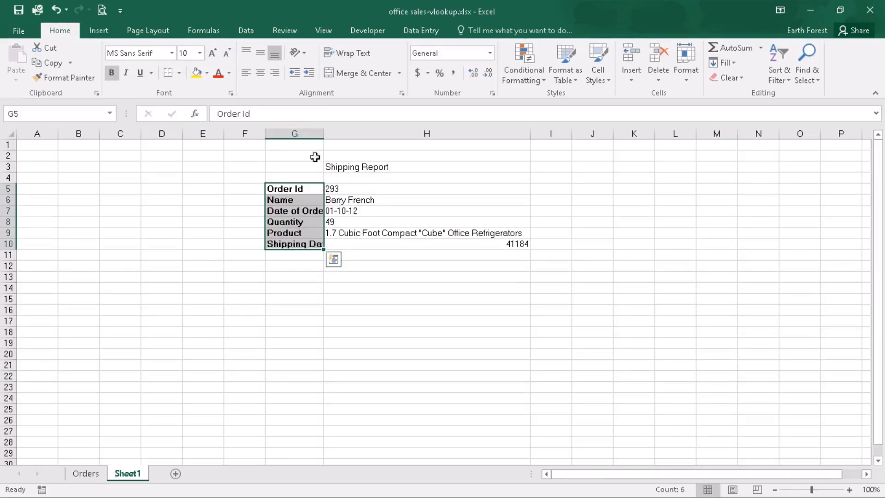
pyautogui.doubleClick(324, 133)
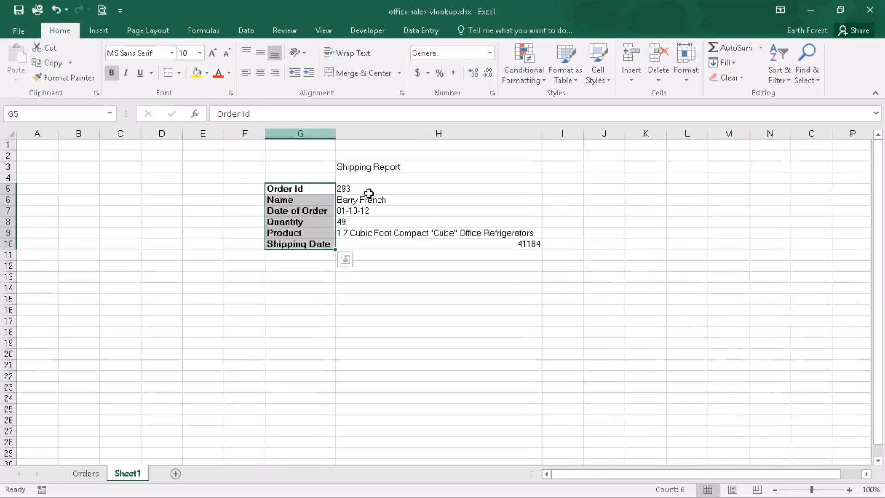
# Format the shipping date in H10 as Short Date and left-align it
pyautogui.click(524, 244)
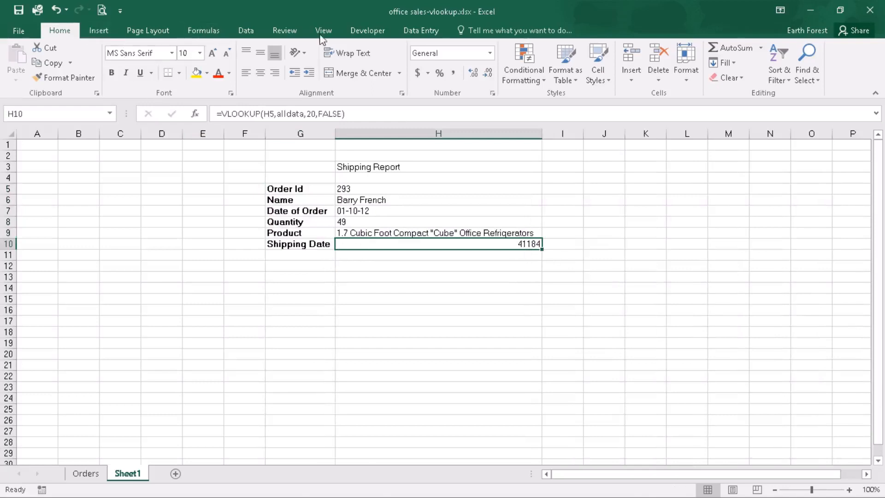
pyautogui.click(491, 54)
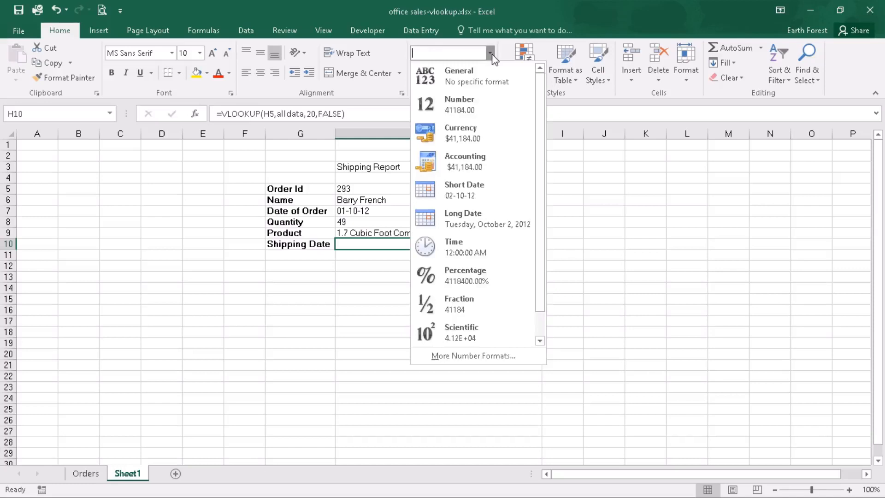
pyautogui.click(482, 190)
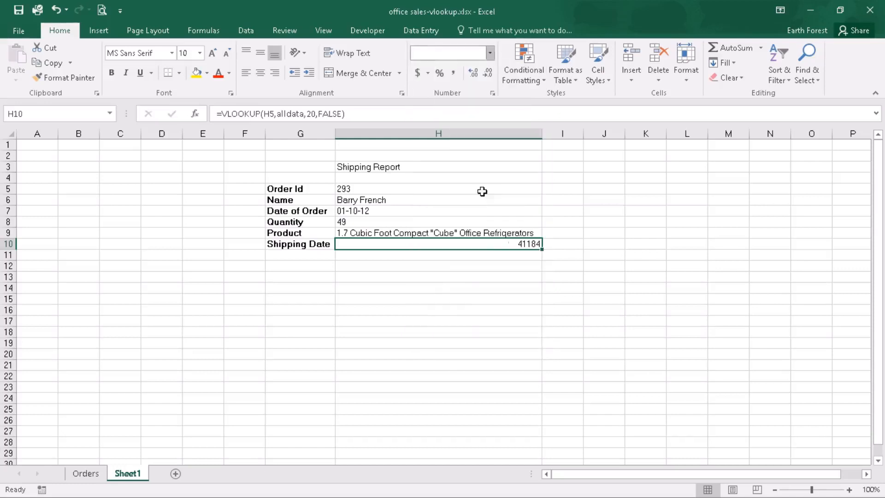
pyautogui.click(247, 72)
pyautogui.click(519, 289)
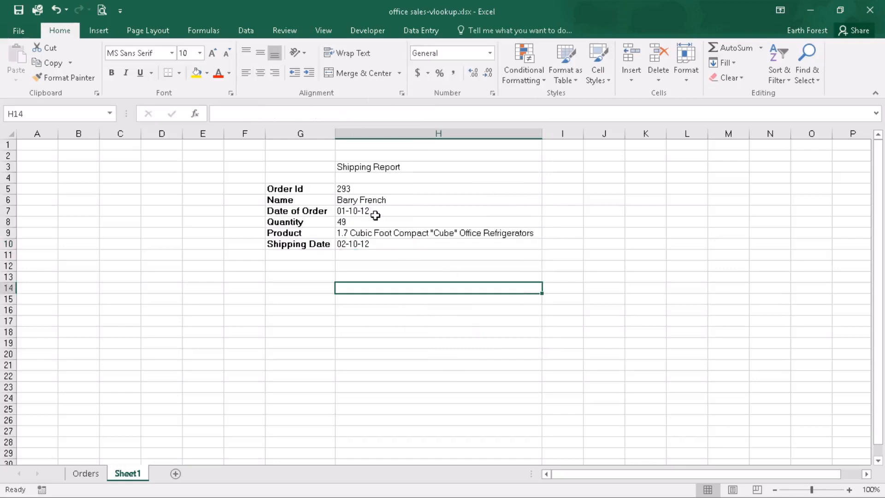
# Make the Shipping Report title in cell H3 bold
pyautogui.click(374, 191)
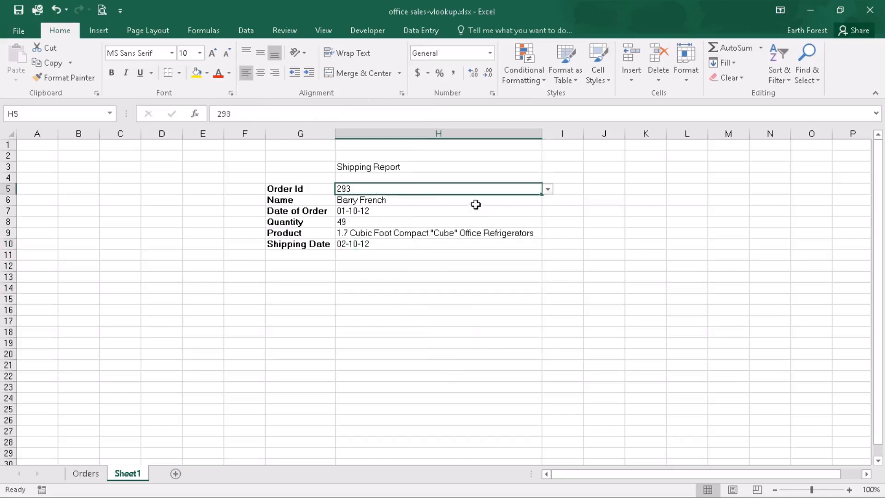
pyautogui.click(364, 168)
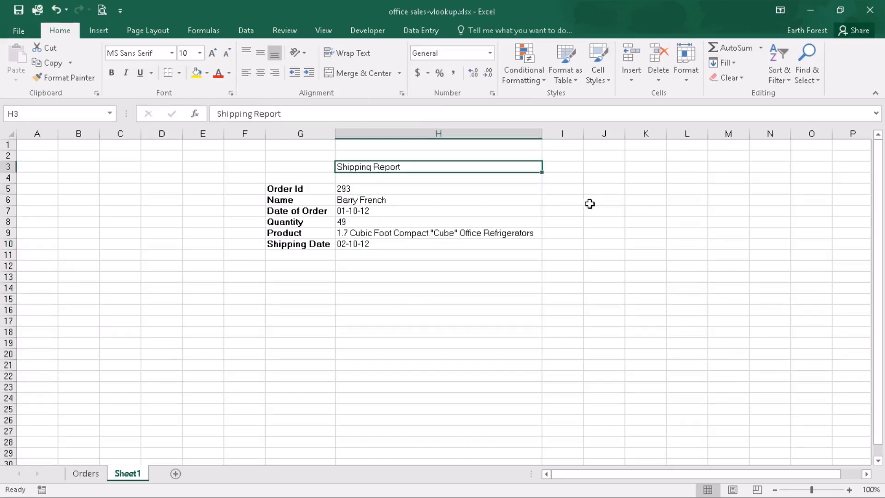
pyautogui.hotkey('ctrl', 'b')
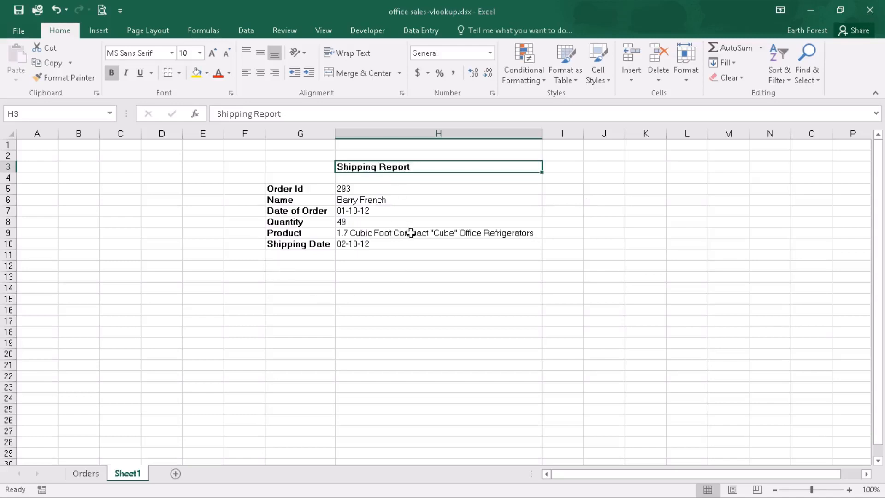
# Choose a different order ID from the drop-down list in H5 to test the lookup formulas
pyautogui.click(405, 188)
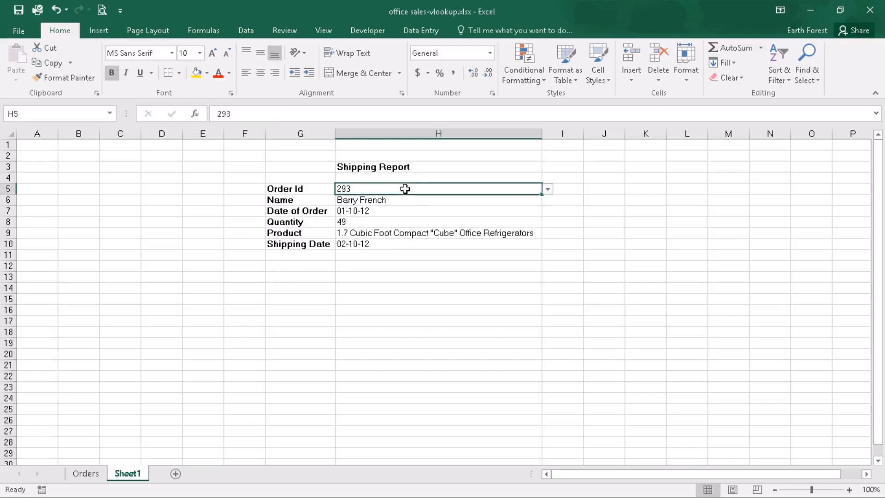
pyautogui.click(548, 189)
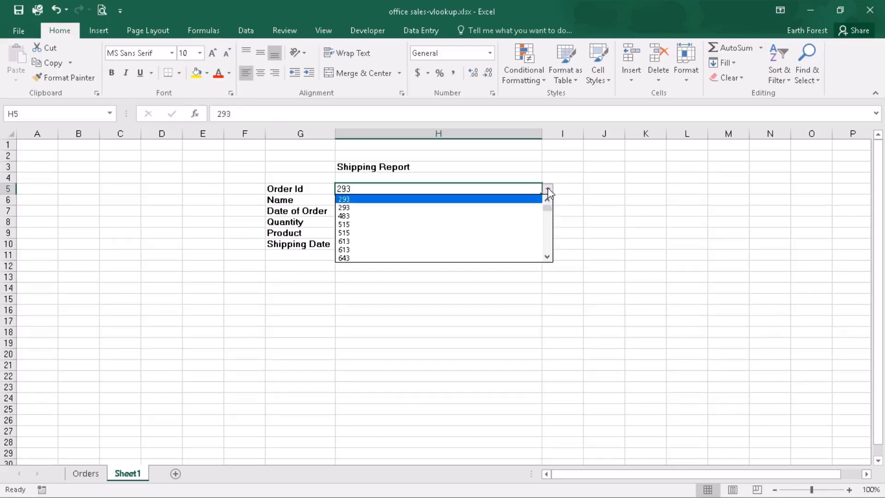
pyautogui.moveTo(552, 216); pyautogui.dragTo(552, 222)
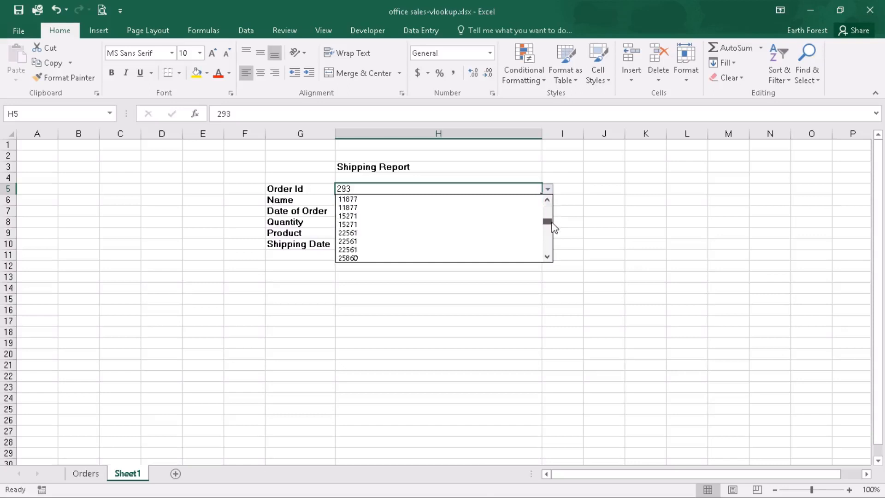
pyautogui.click(373, 233)
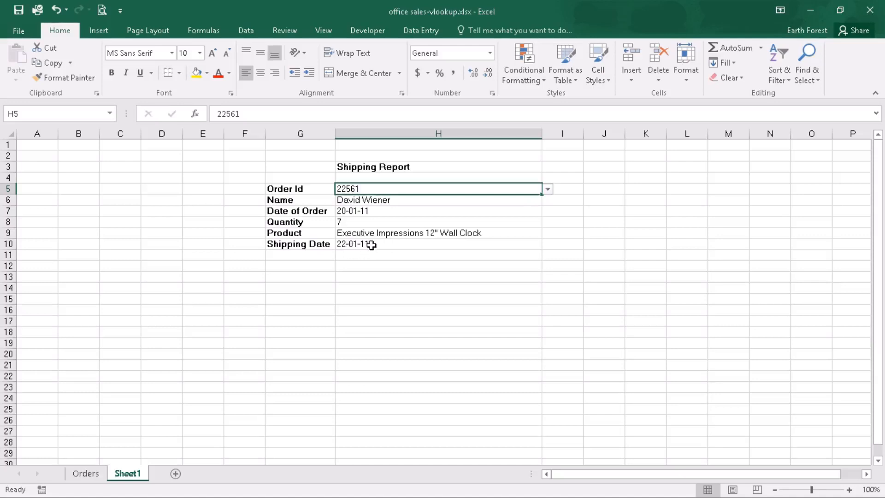
pyautogui.click(548, 189)
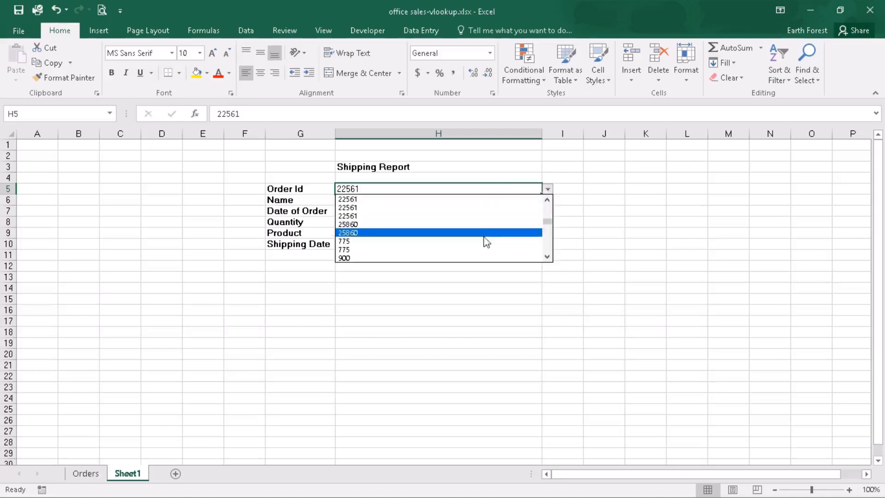
pyautogui.moveTo(550, 225); pyautogui.dragTo(548, 209)
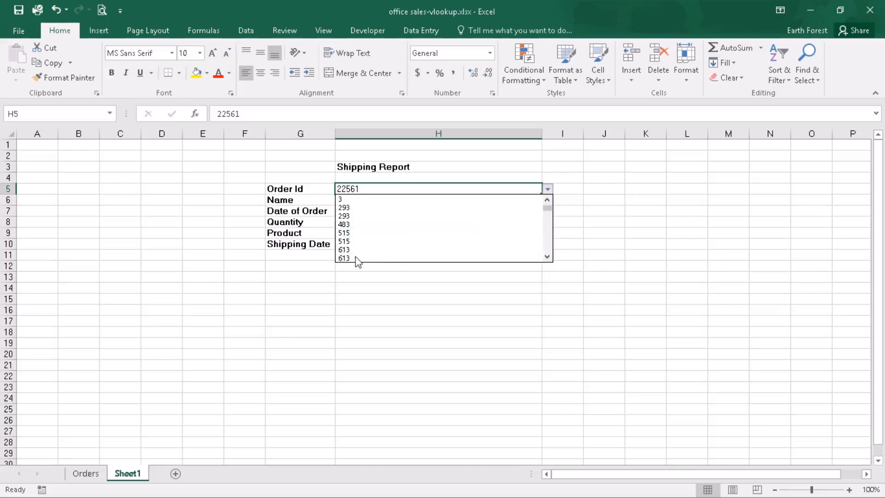
pyautogui.click(569, 182)
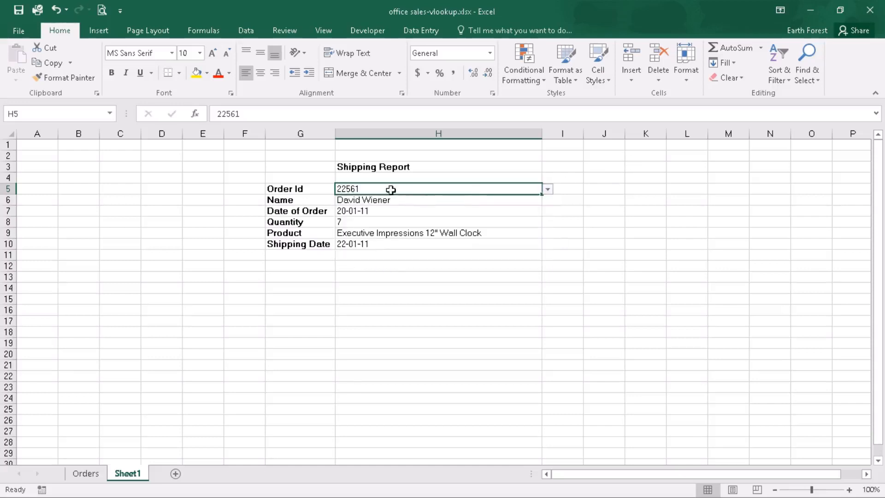
pyautogui.click(548, 190)
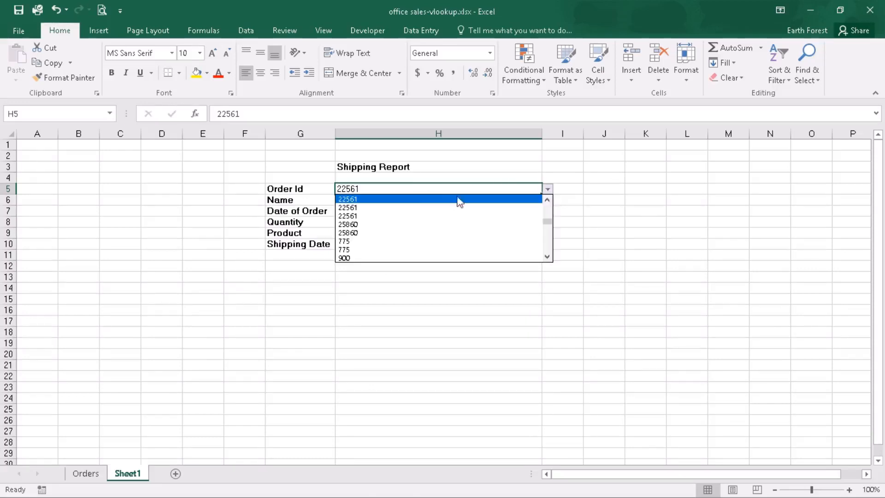
# Replace the order ID in H5 by entering another existing ID directly instead of choosing it from the list
pyautogui.click(405, 189)
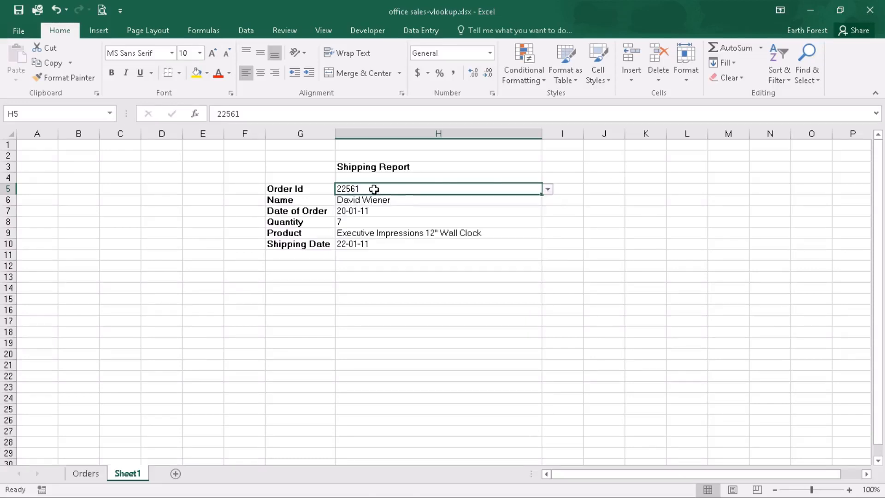
pyautogui.press('BackSpace')
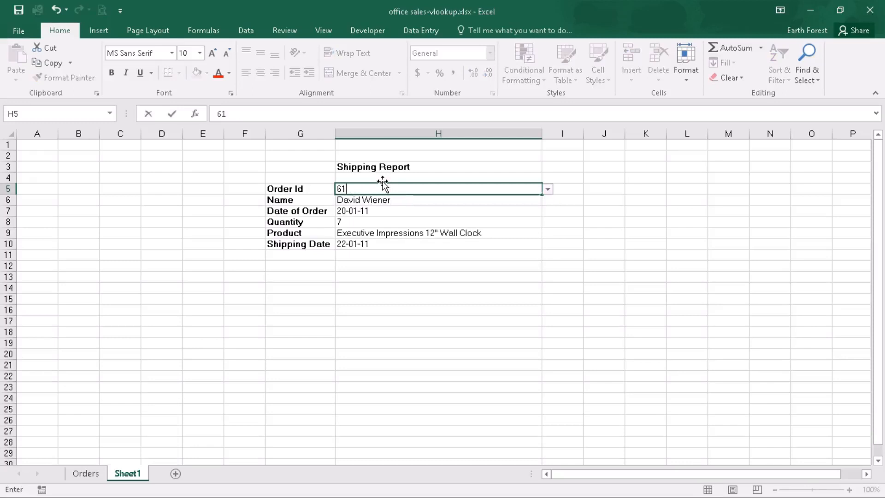
pyautogui.press('Return')
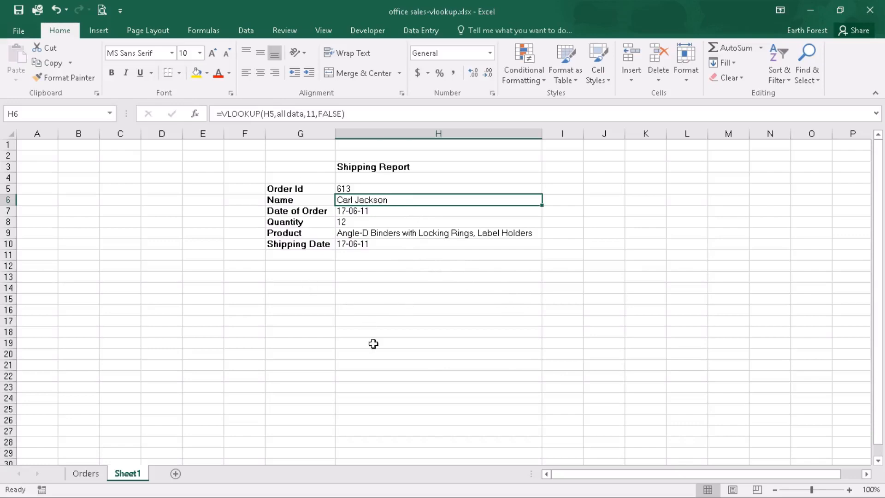
pyautogui.click(708, 234)
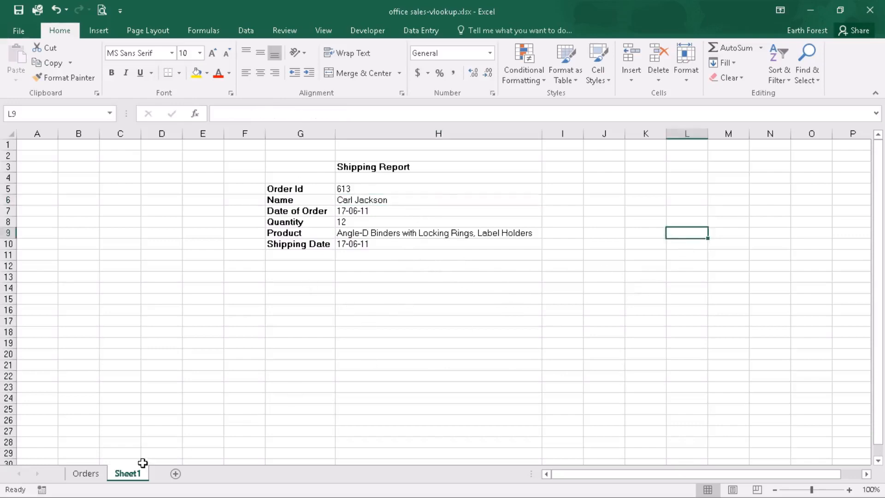
# Enter a new order ID in H5 on Sheet1 to retrieve that order's shipping details
pyautogui.click(86, 475)
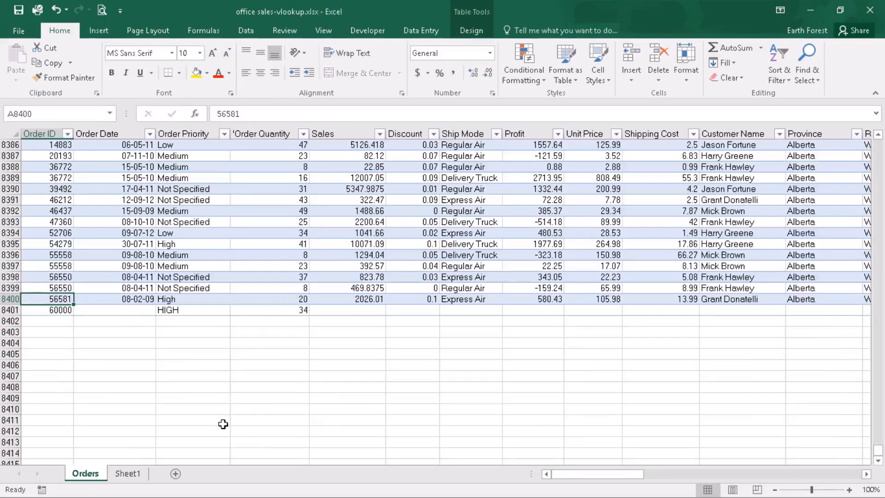
pyautogui.click(127, 474)
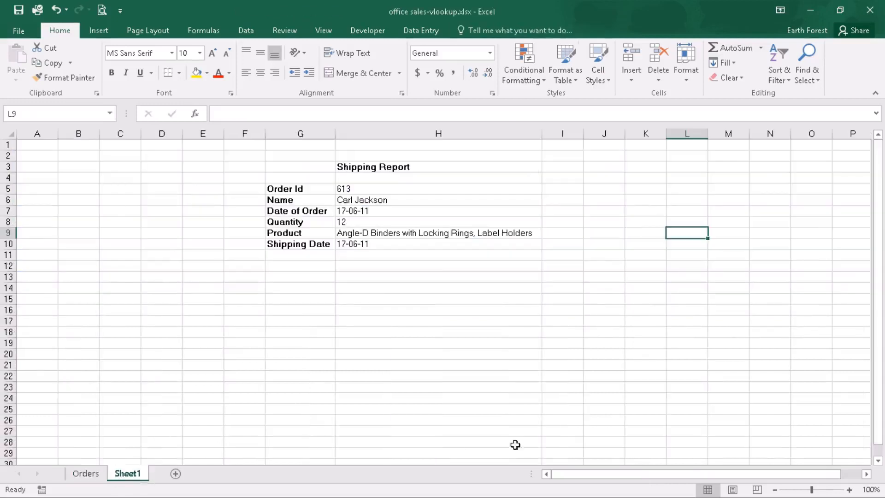
pyautogui.click(418, 190)
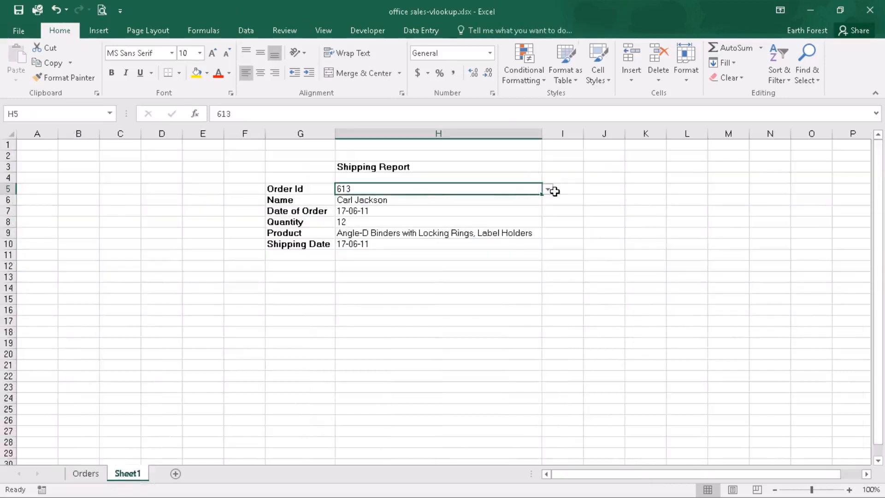
pyautogui.write('1222')
pyautogui.press('Return')
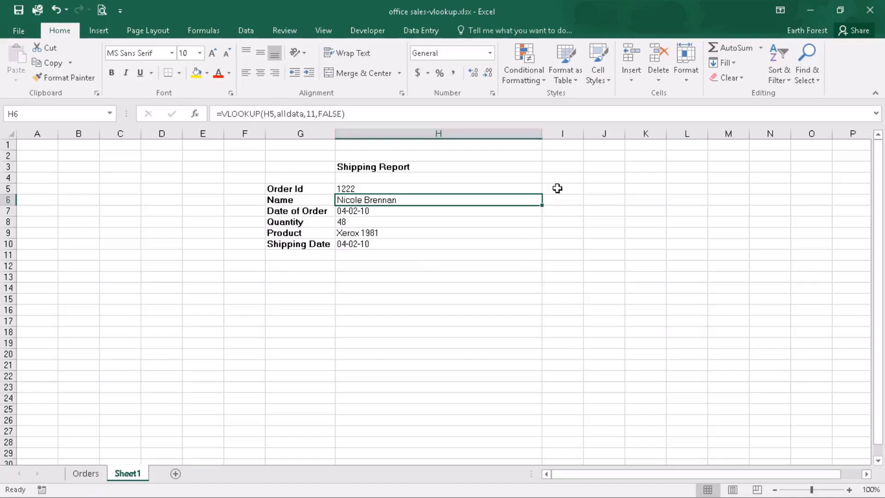
# View the first records of the source table on the Orders sheet
pyautogui.click(85, 475)
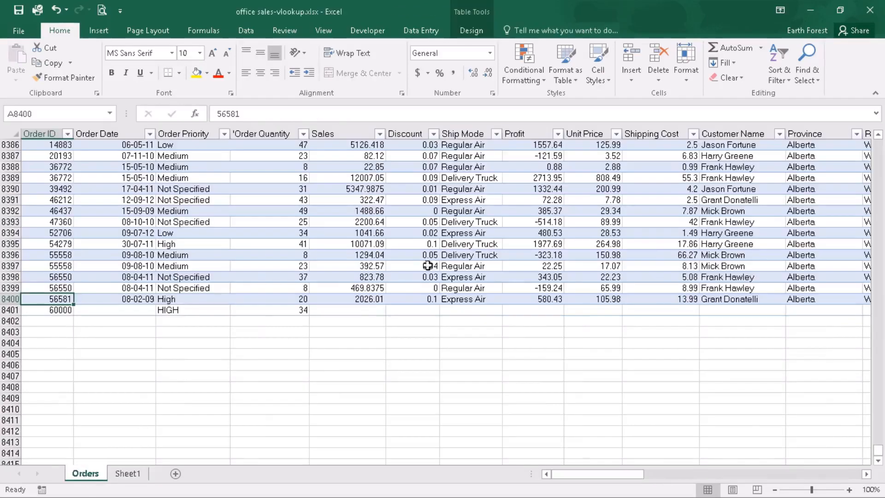
pyautogui.moveTo(883, 455); pyautogui.dragTo(880, 138)
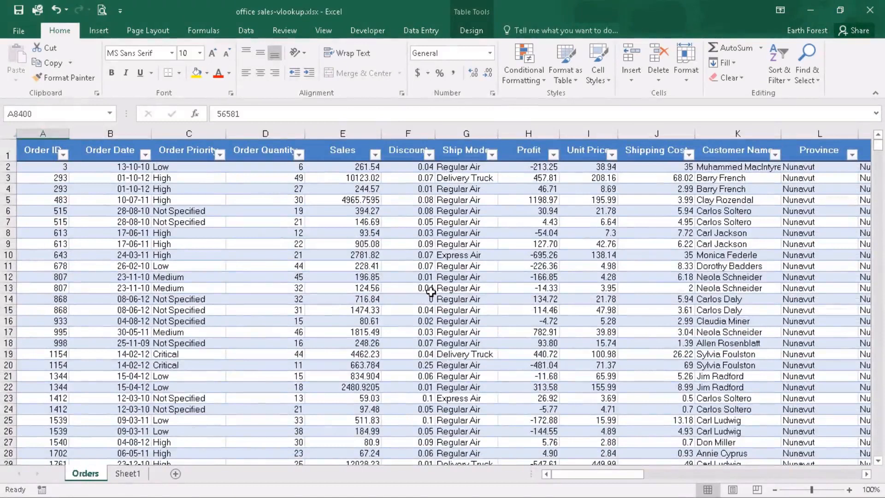